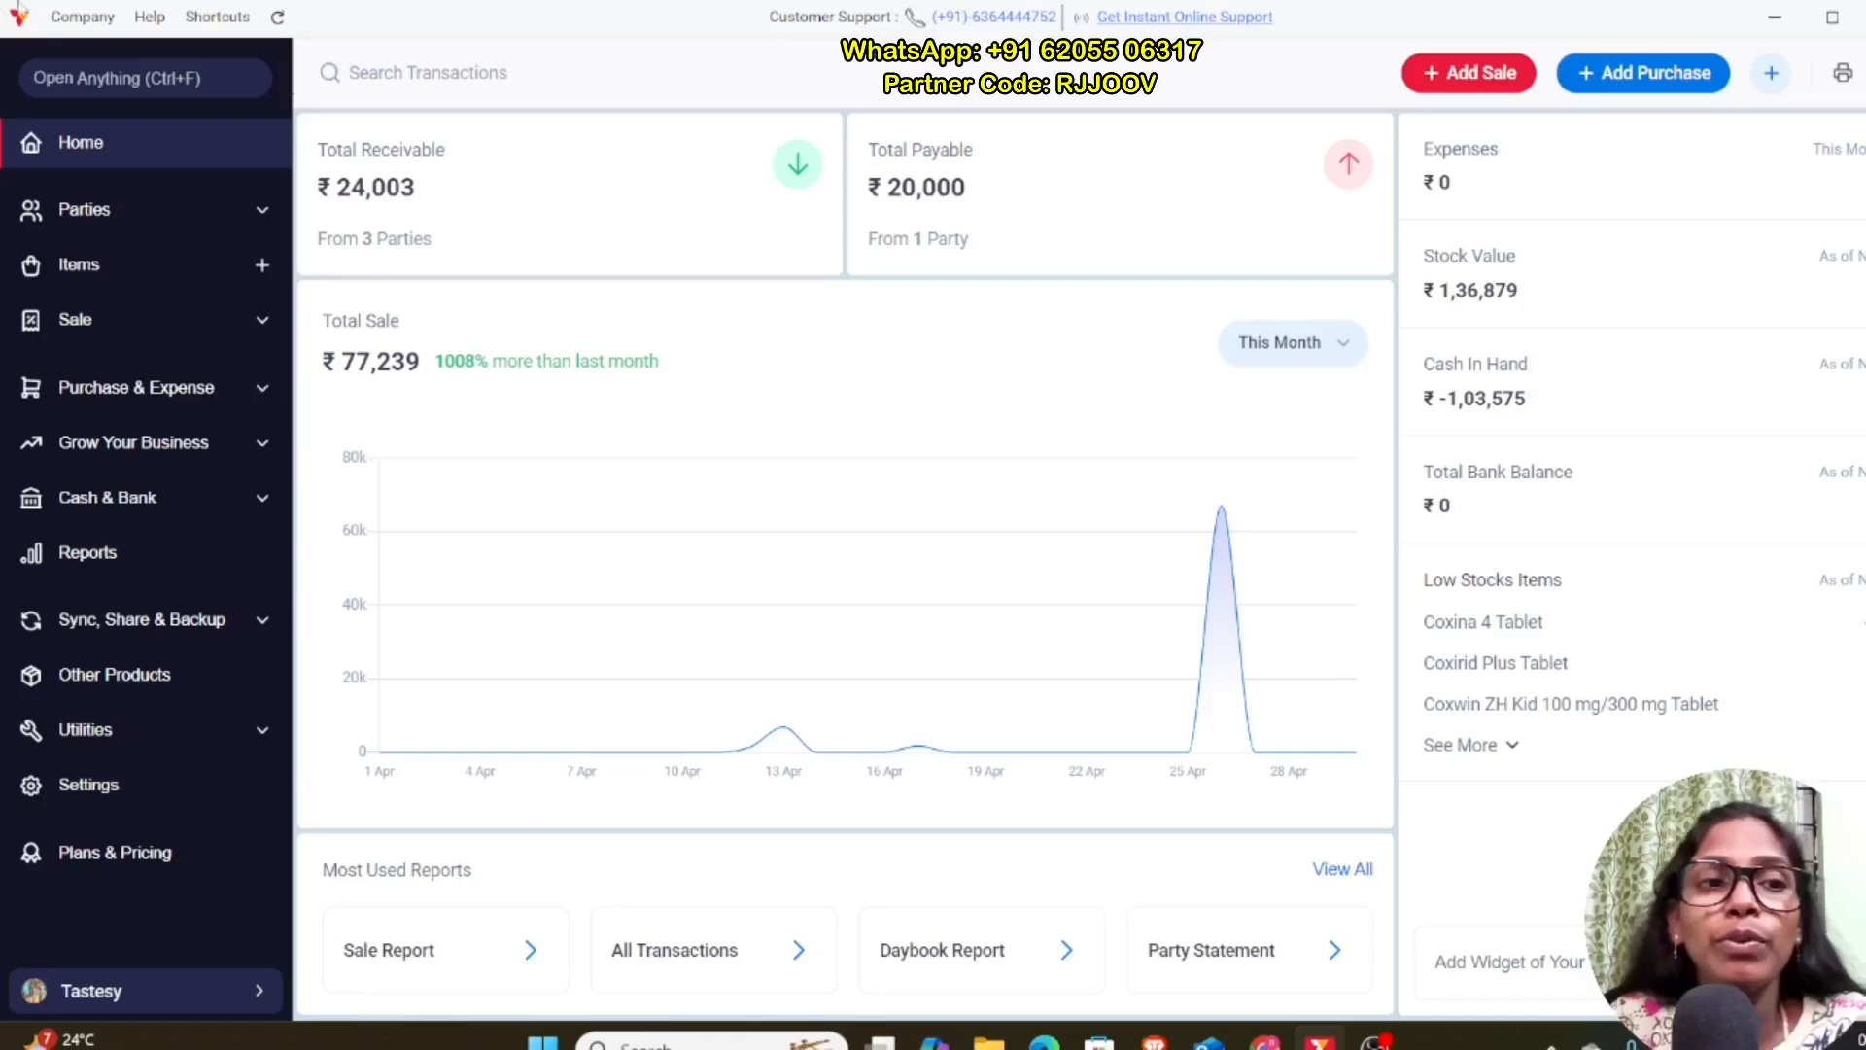
Step: Enable Party Wise Item Rate in the item settings and close the settings
left_click(103, 791)
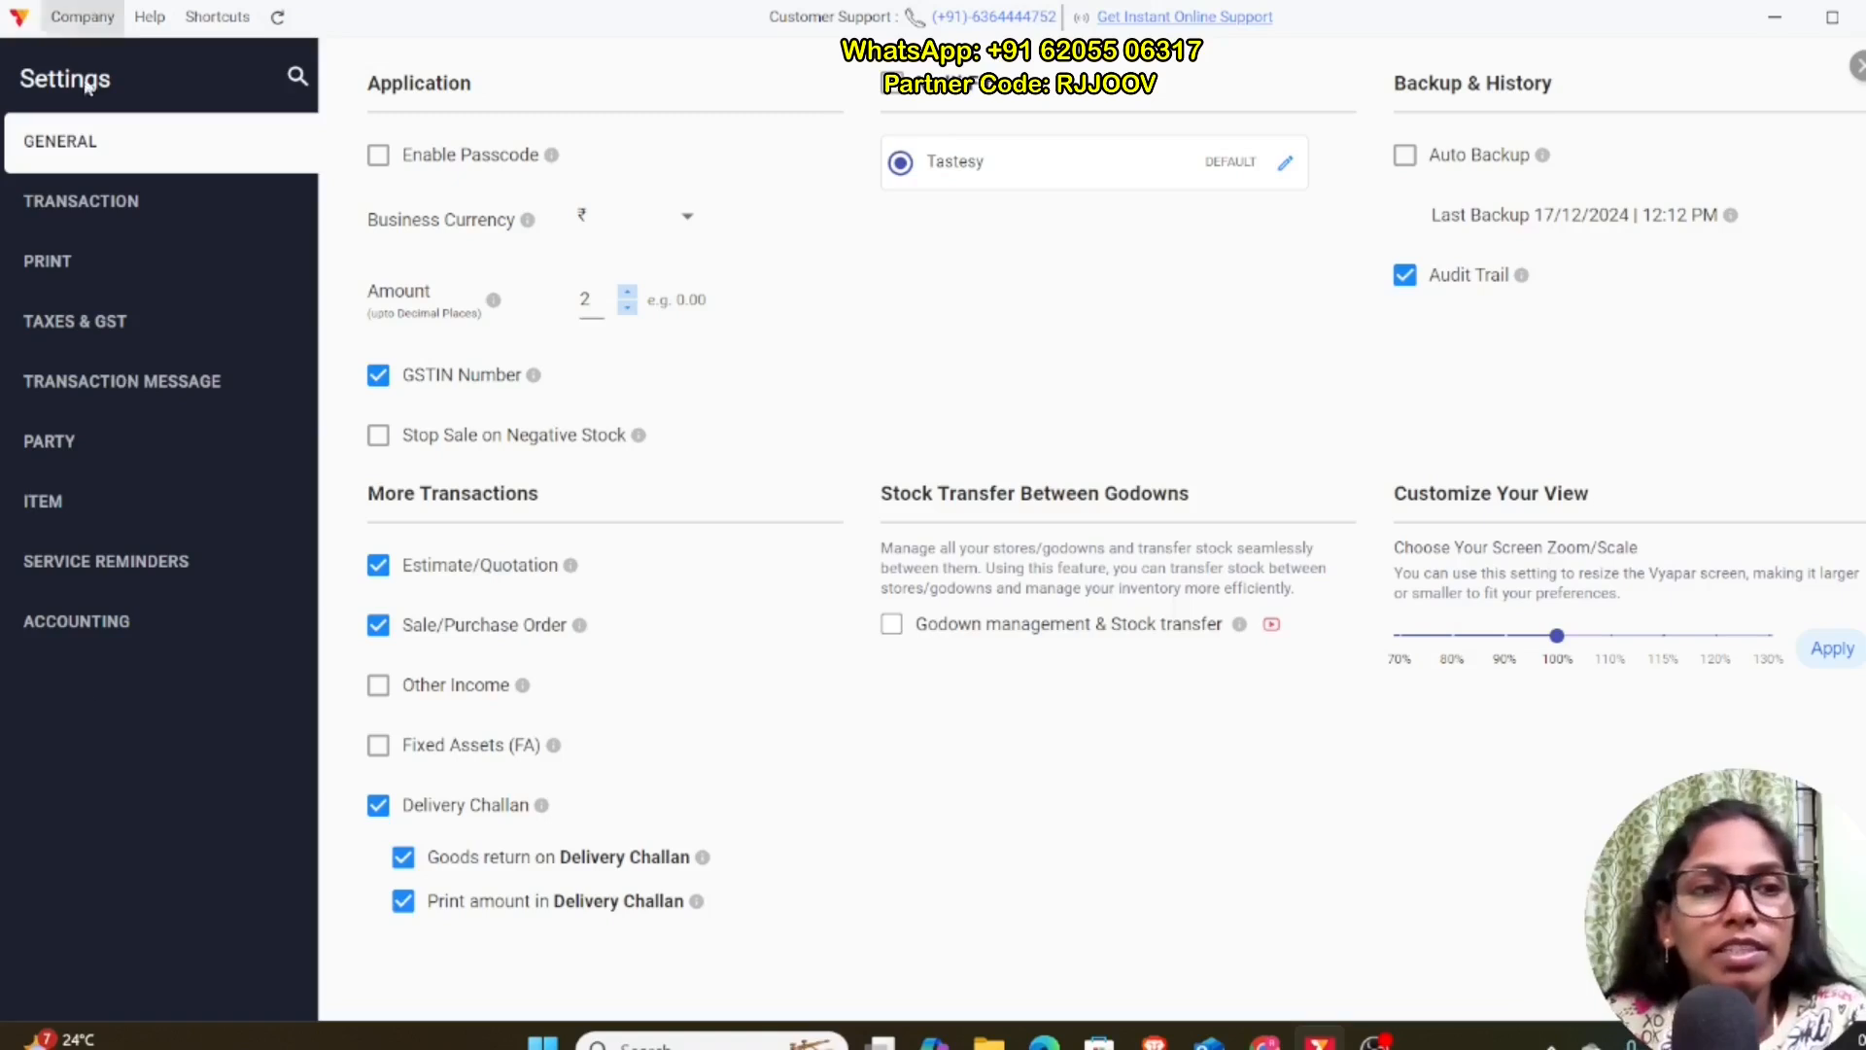
left_click(39, 510)
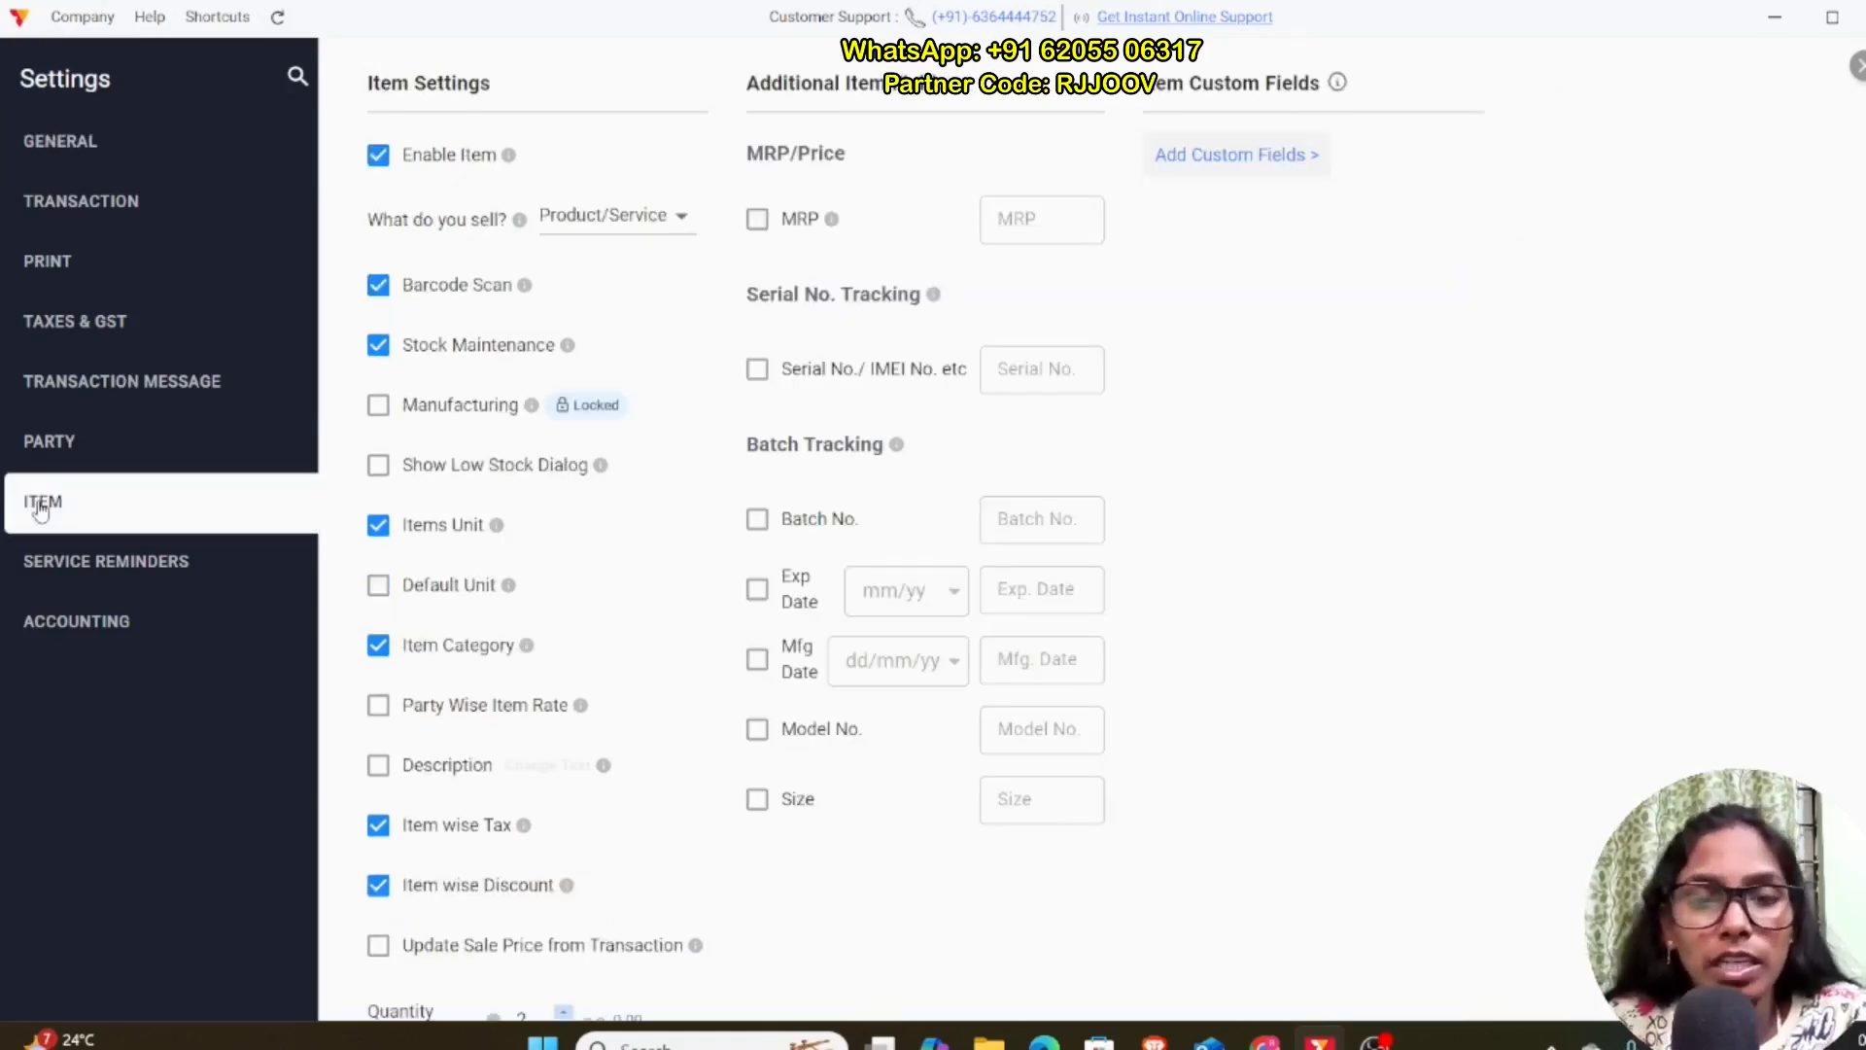
left_click_drag(367, 83, 498, 91)
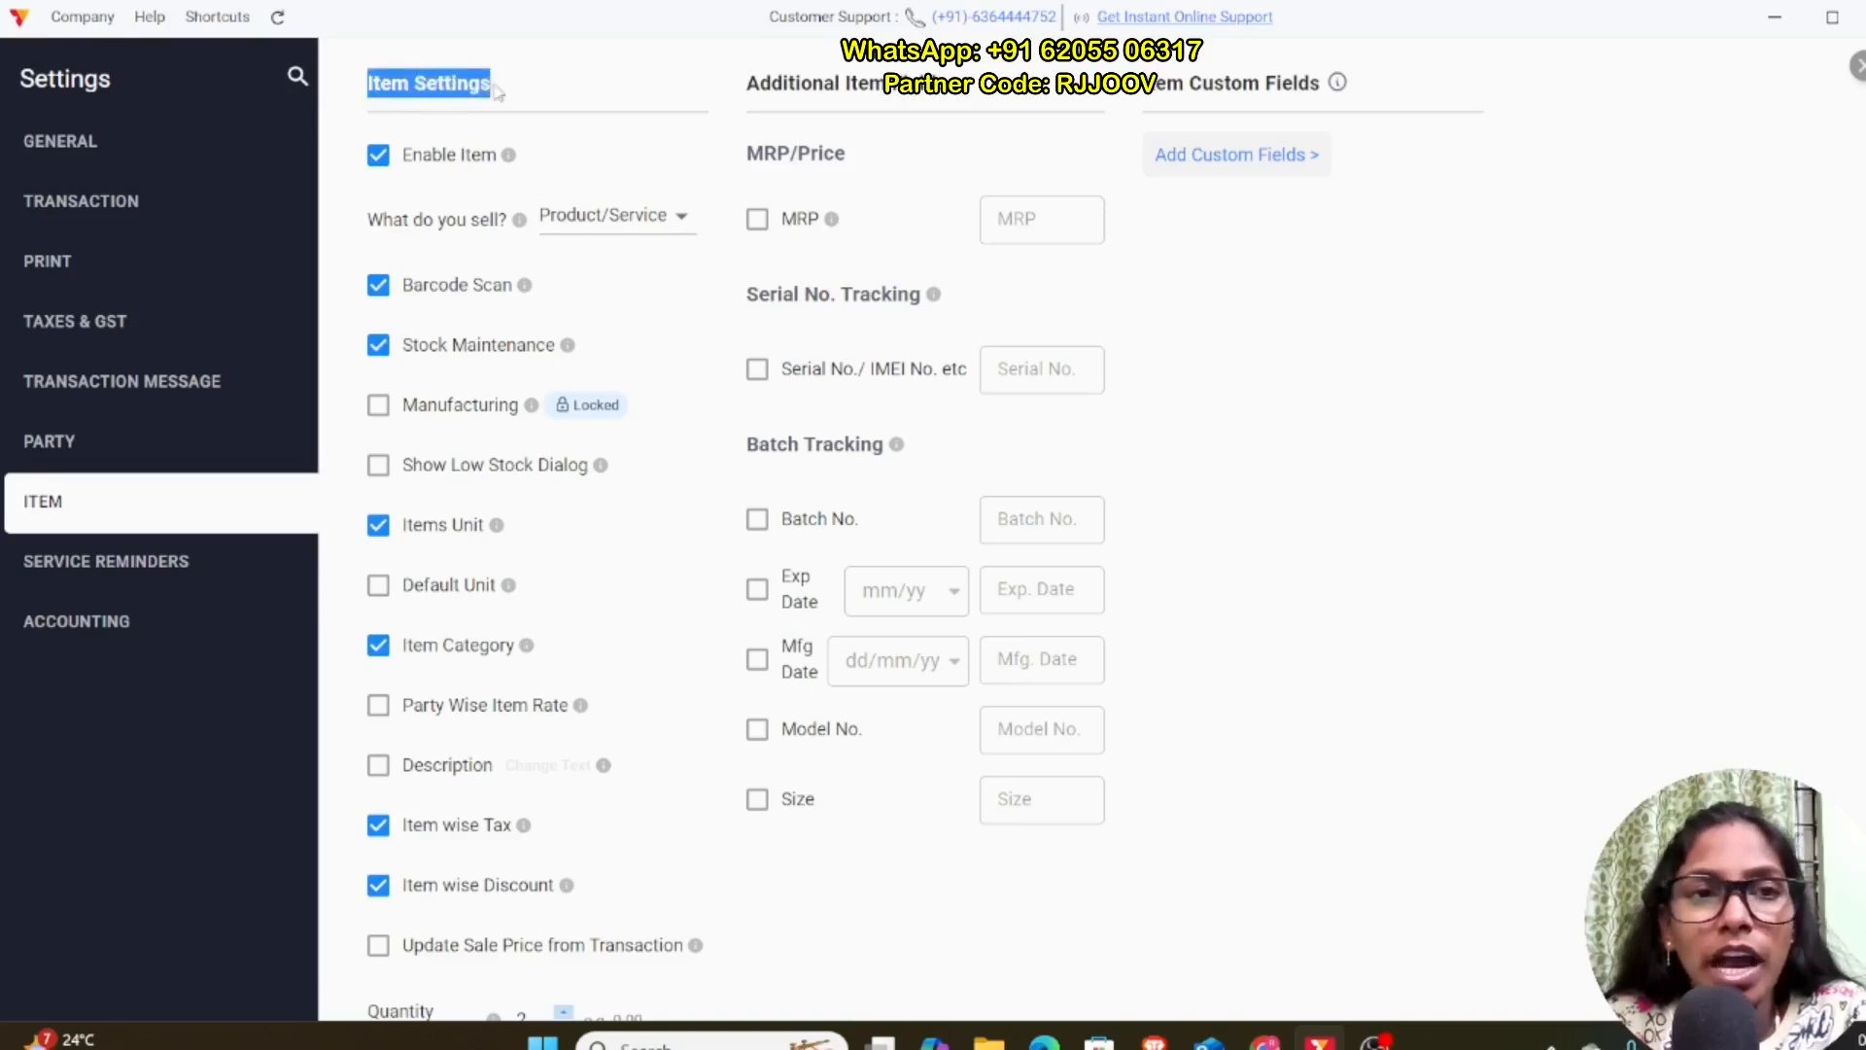
scroll(447, 245, "down", 1)
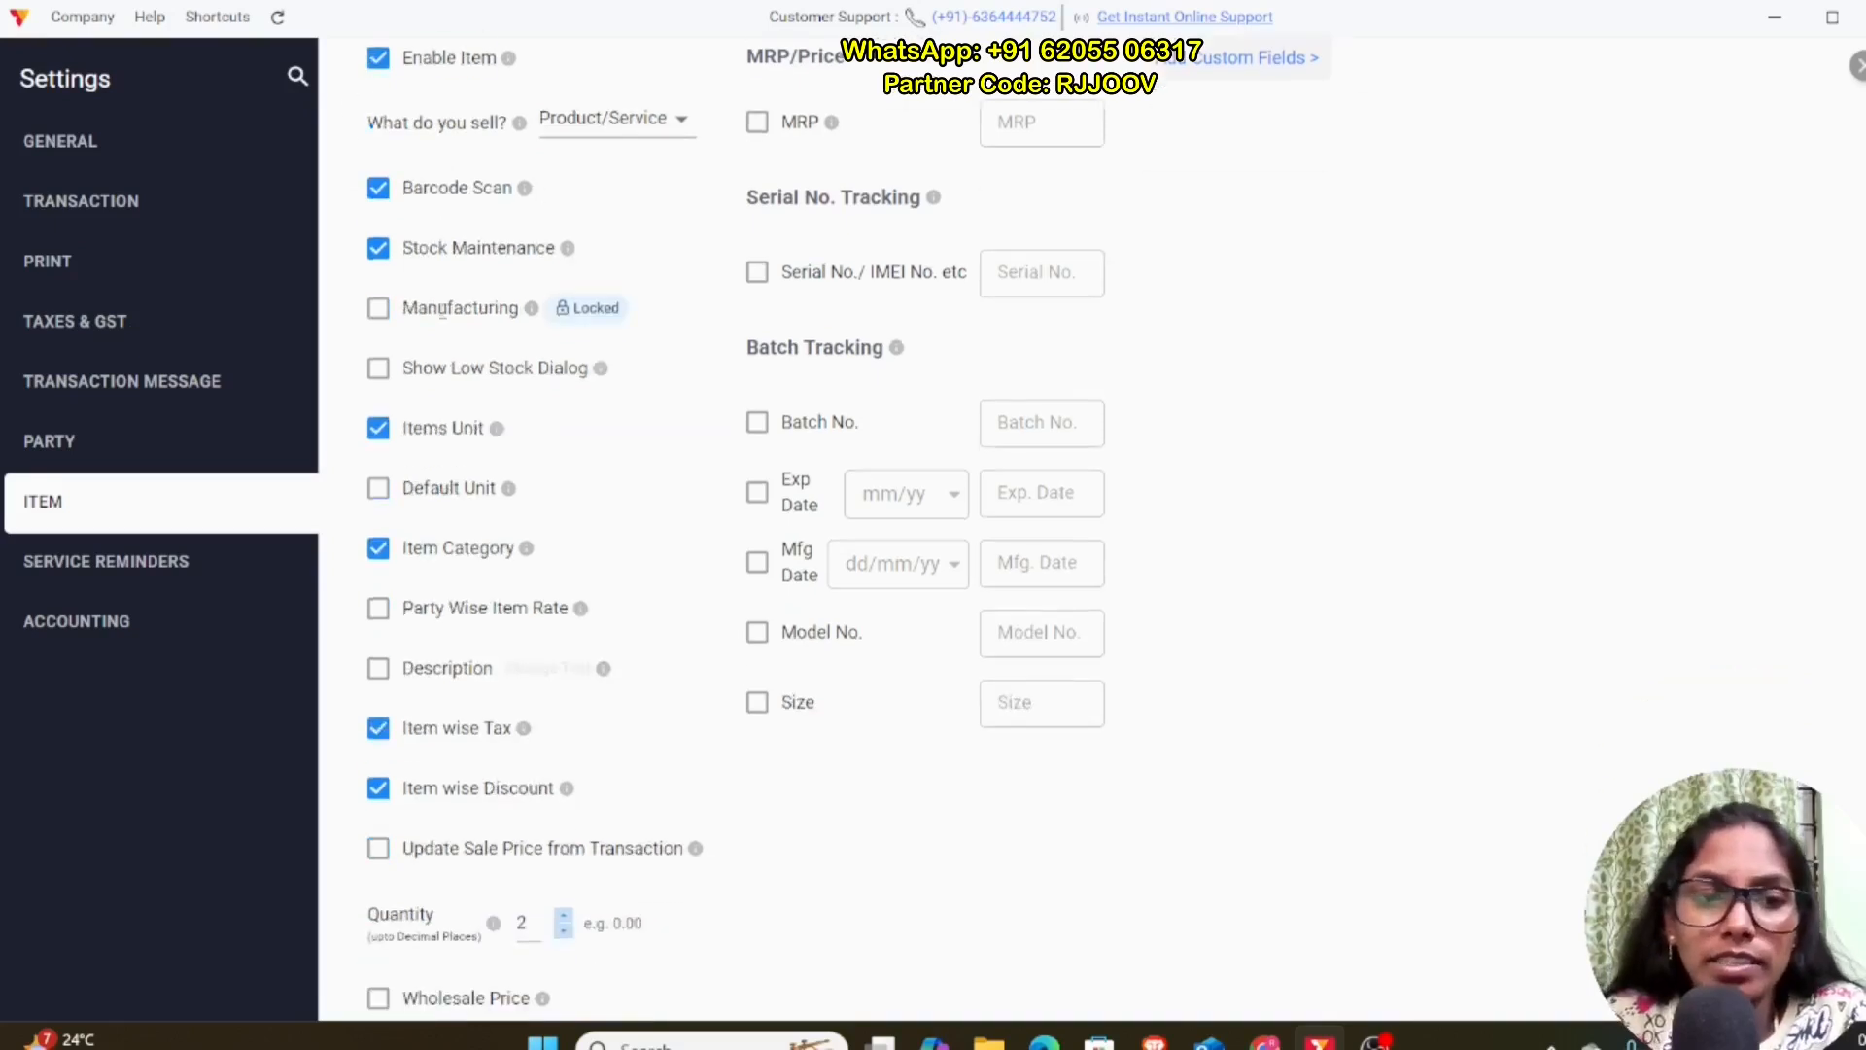
left_click(379, 608)
scroll(436, 665, "up", 1)
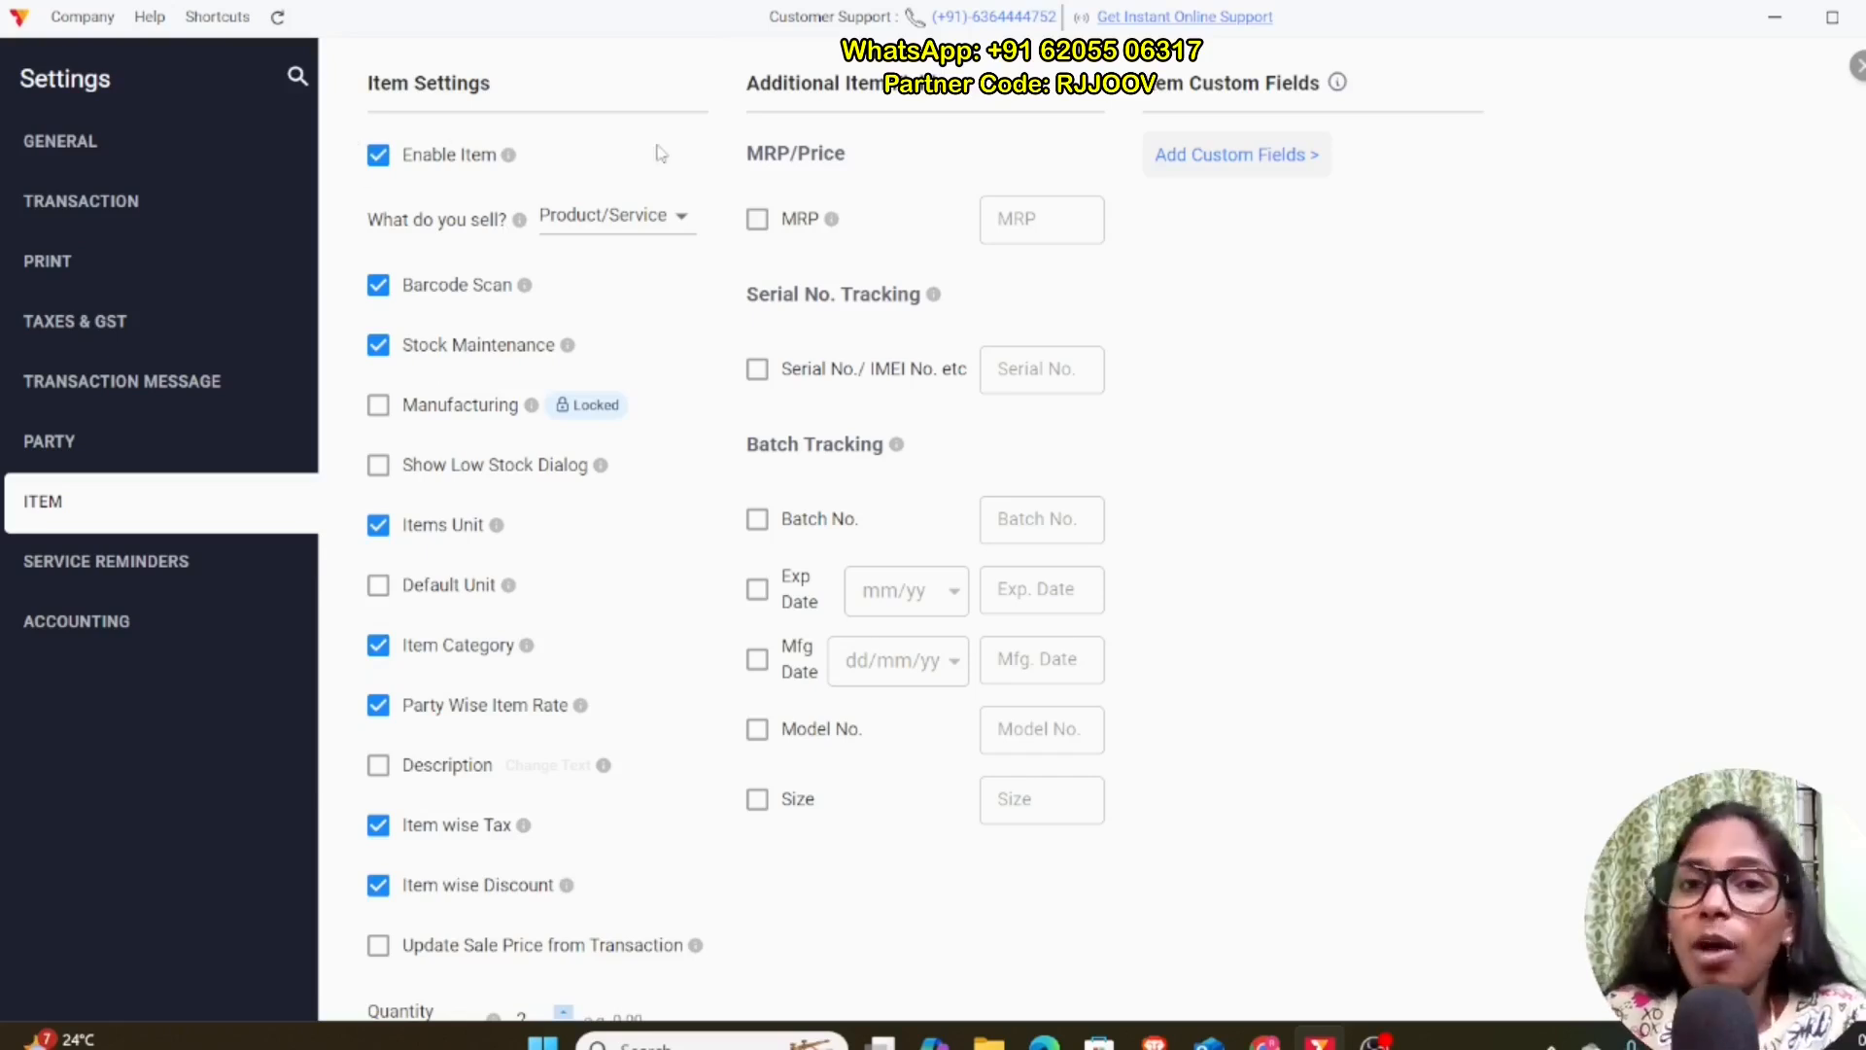
scroll(517, 428, "down", 1)
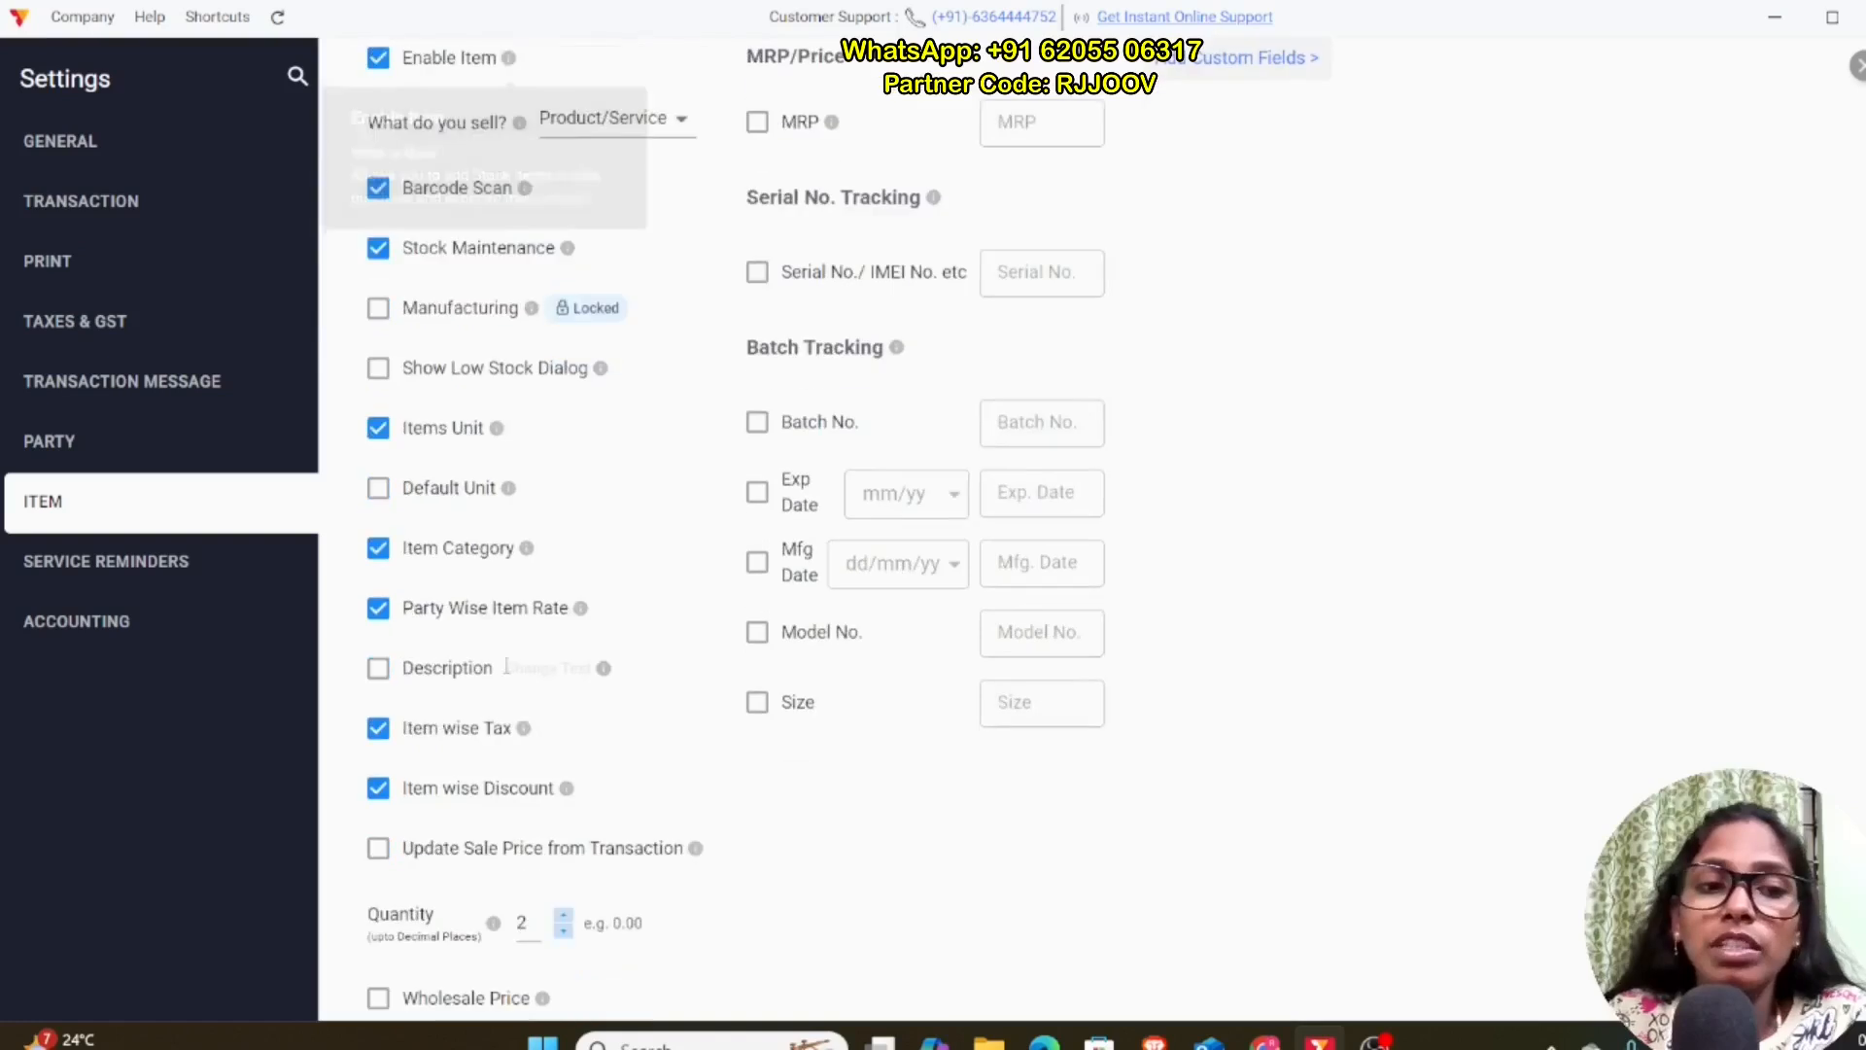
scroll(530, 291, "up", 1)
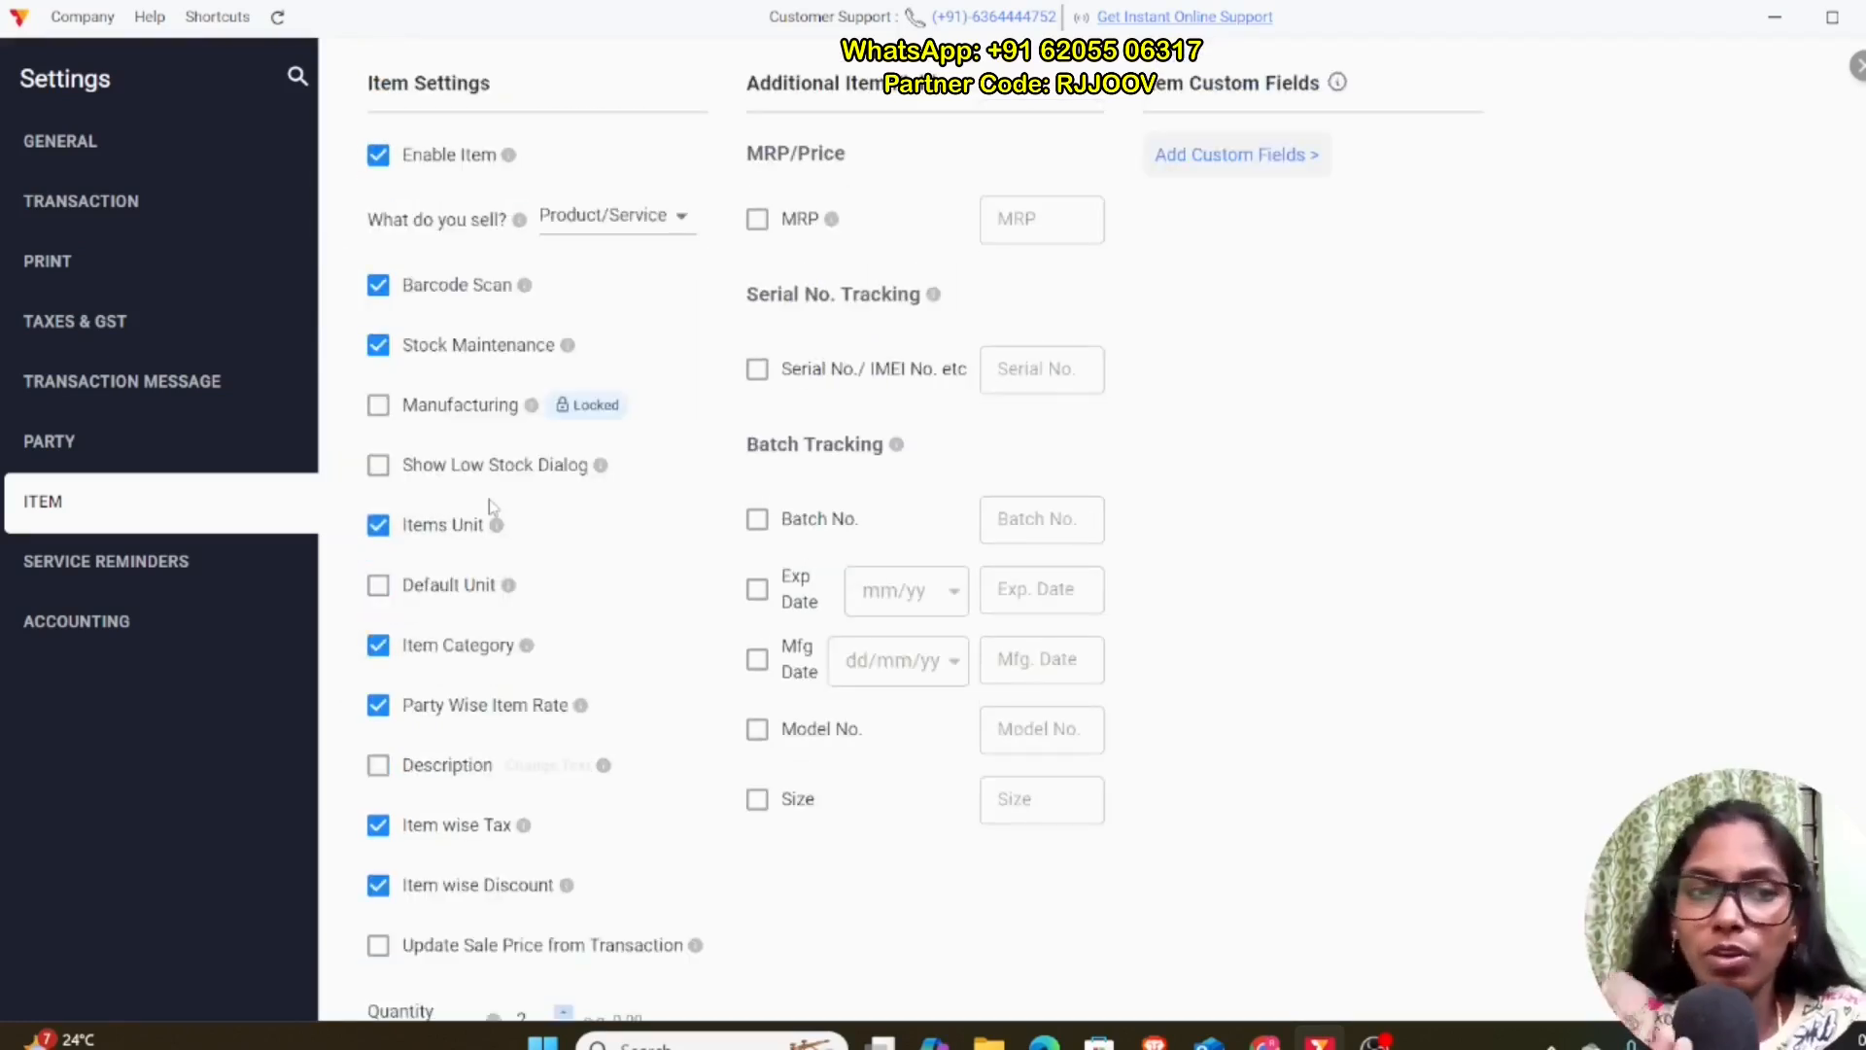
scroll(491, 515, "down", 1)
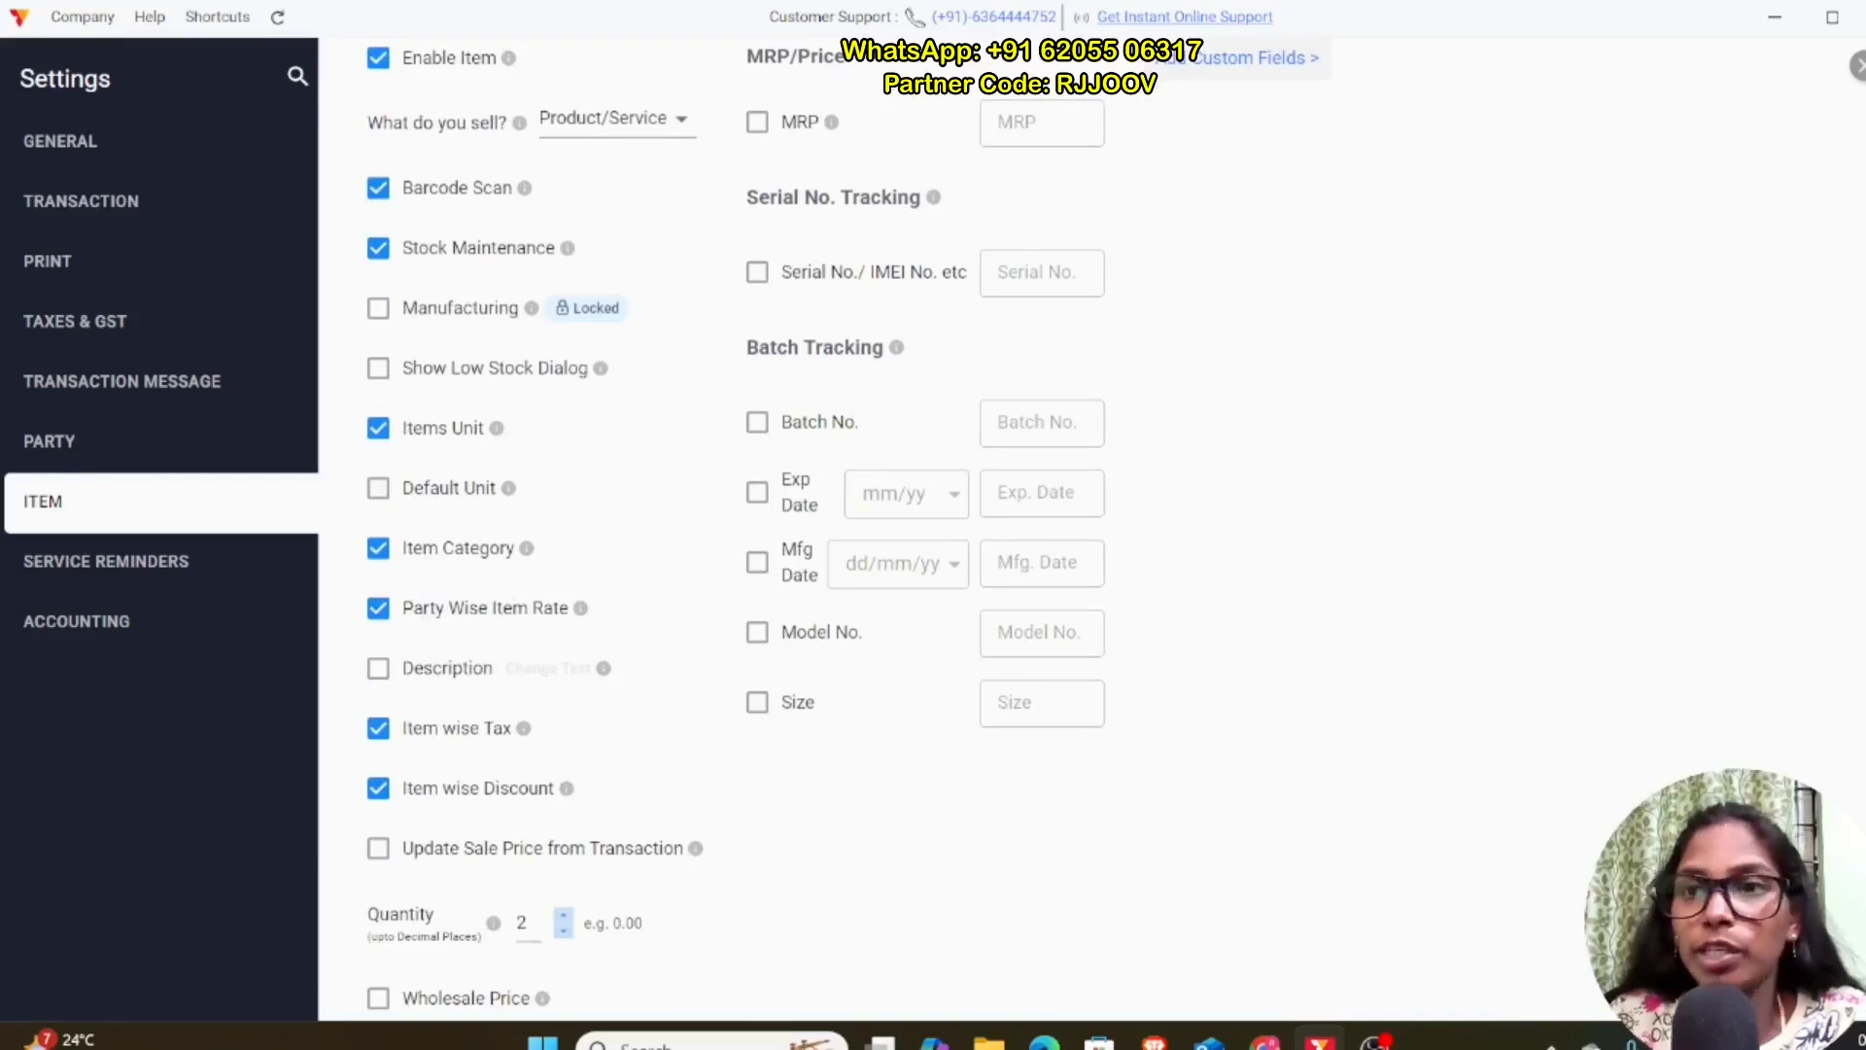
key("Escape")
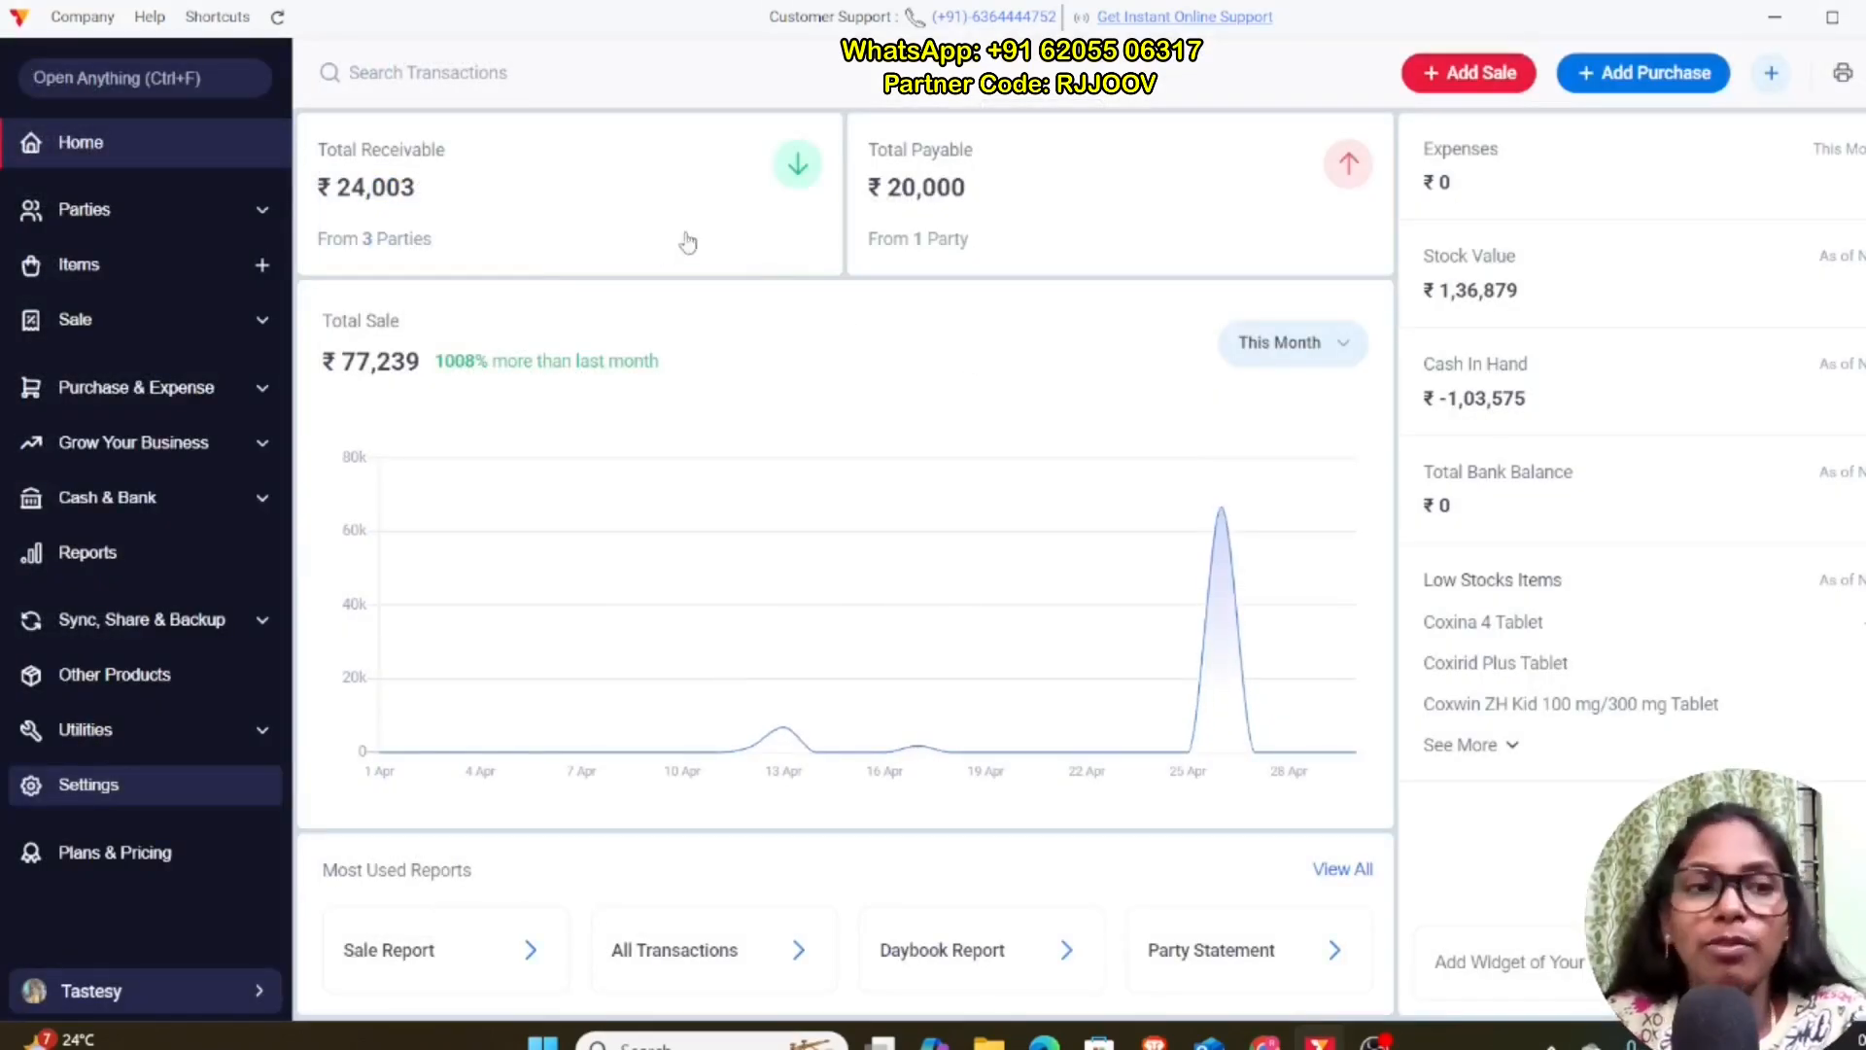
Step: Open the product 24 Mantra Organic Flax Seeds 200 Gm, check its default sale price, and save the item
left_click(137, 227)
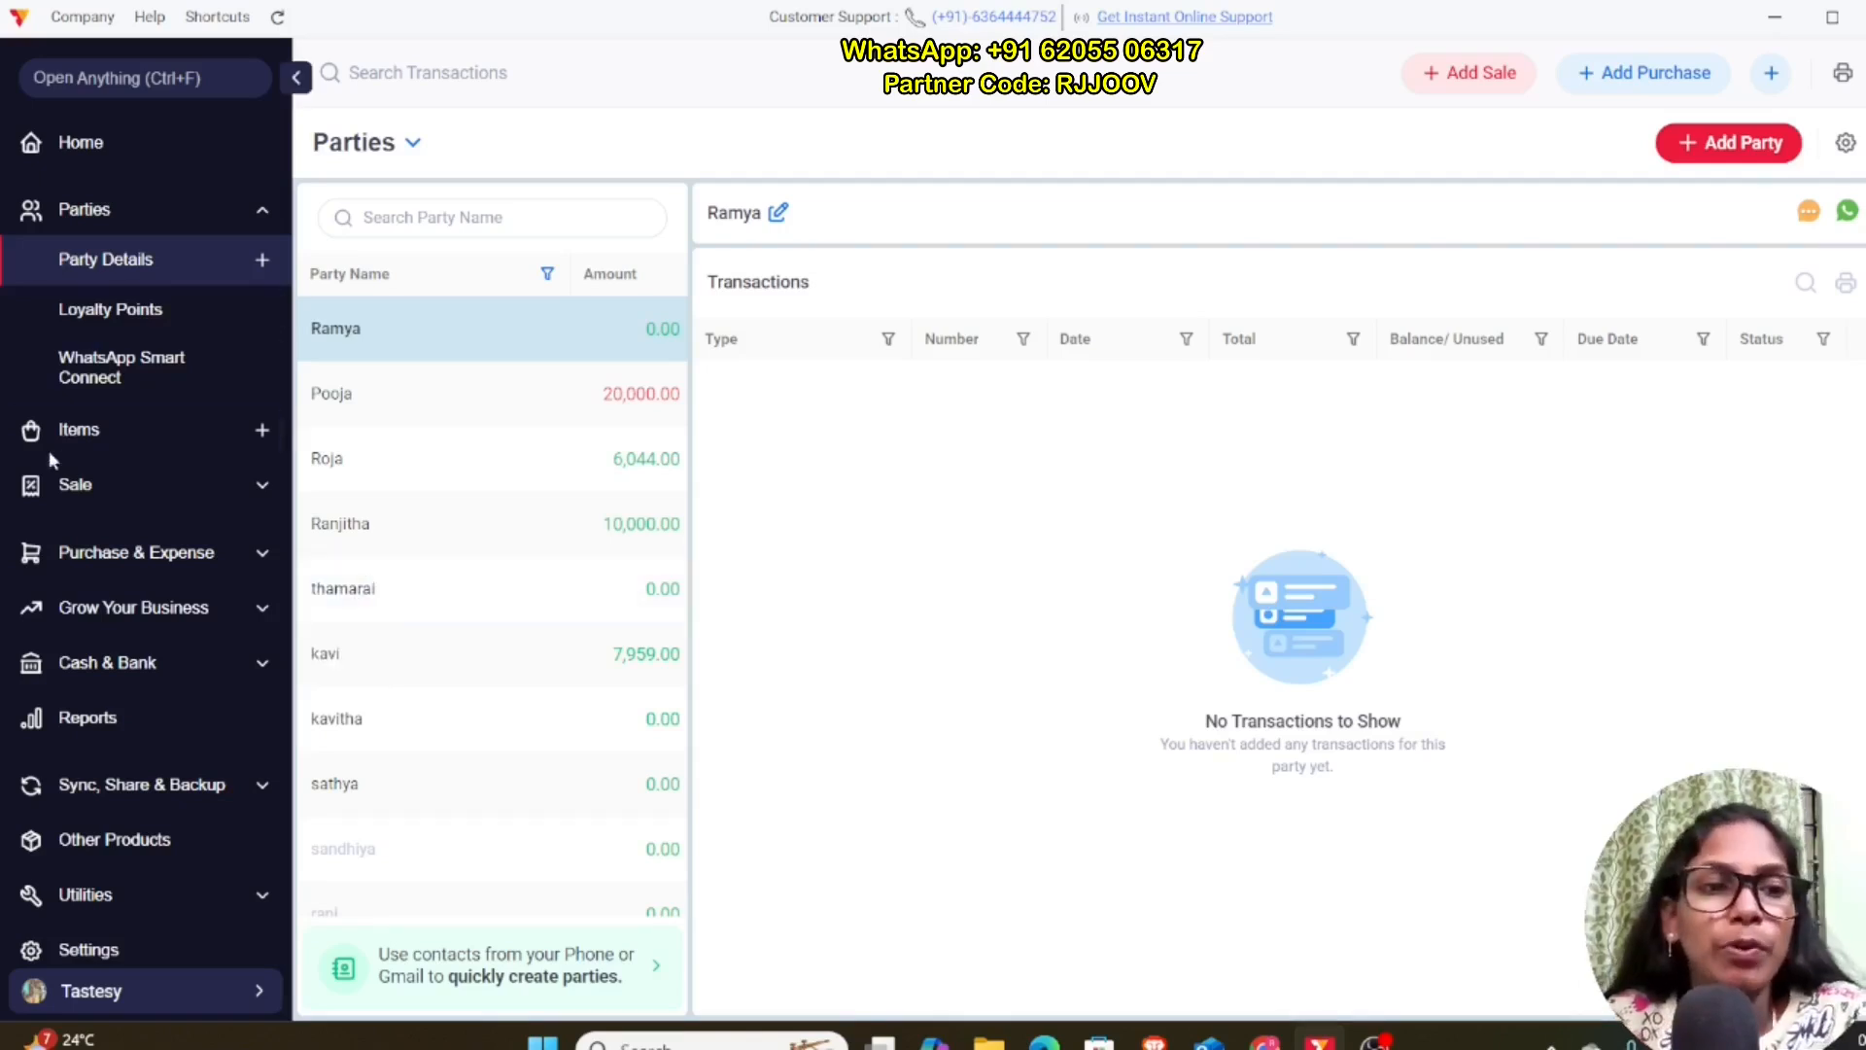
left_click(92, 443)
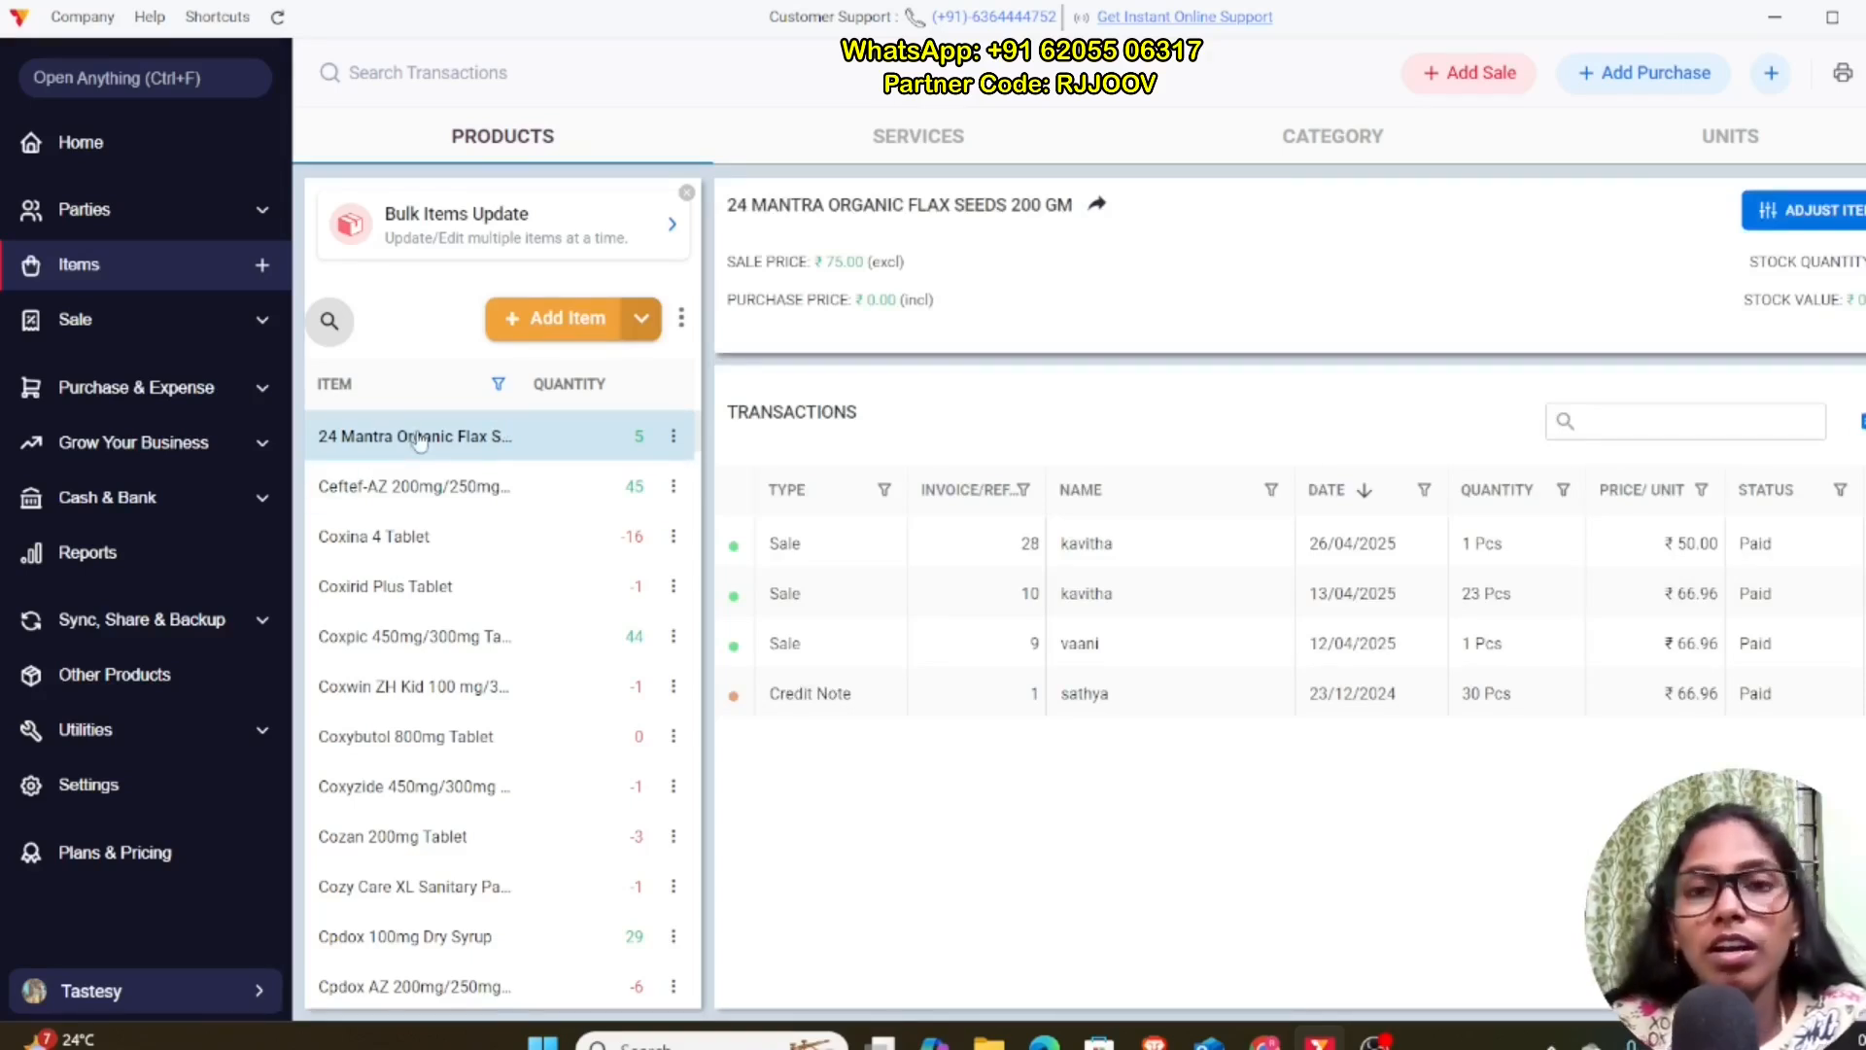
double_click(471, 440)
scroll(590, 260, "down", 1)
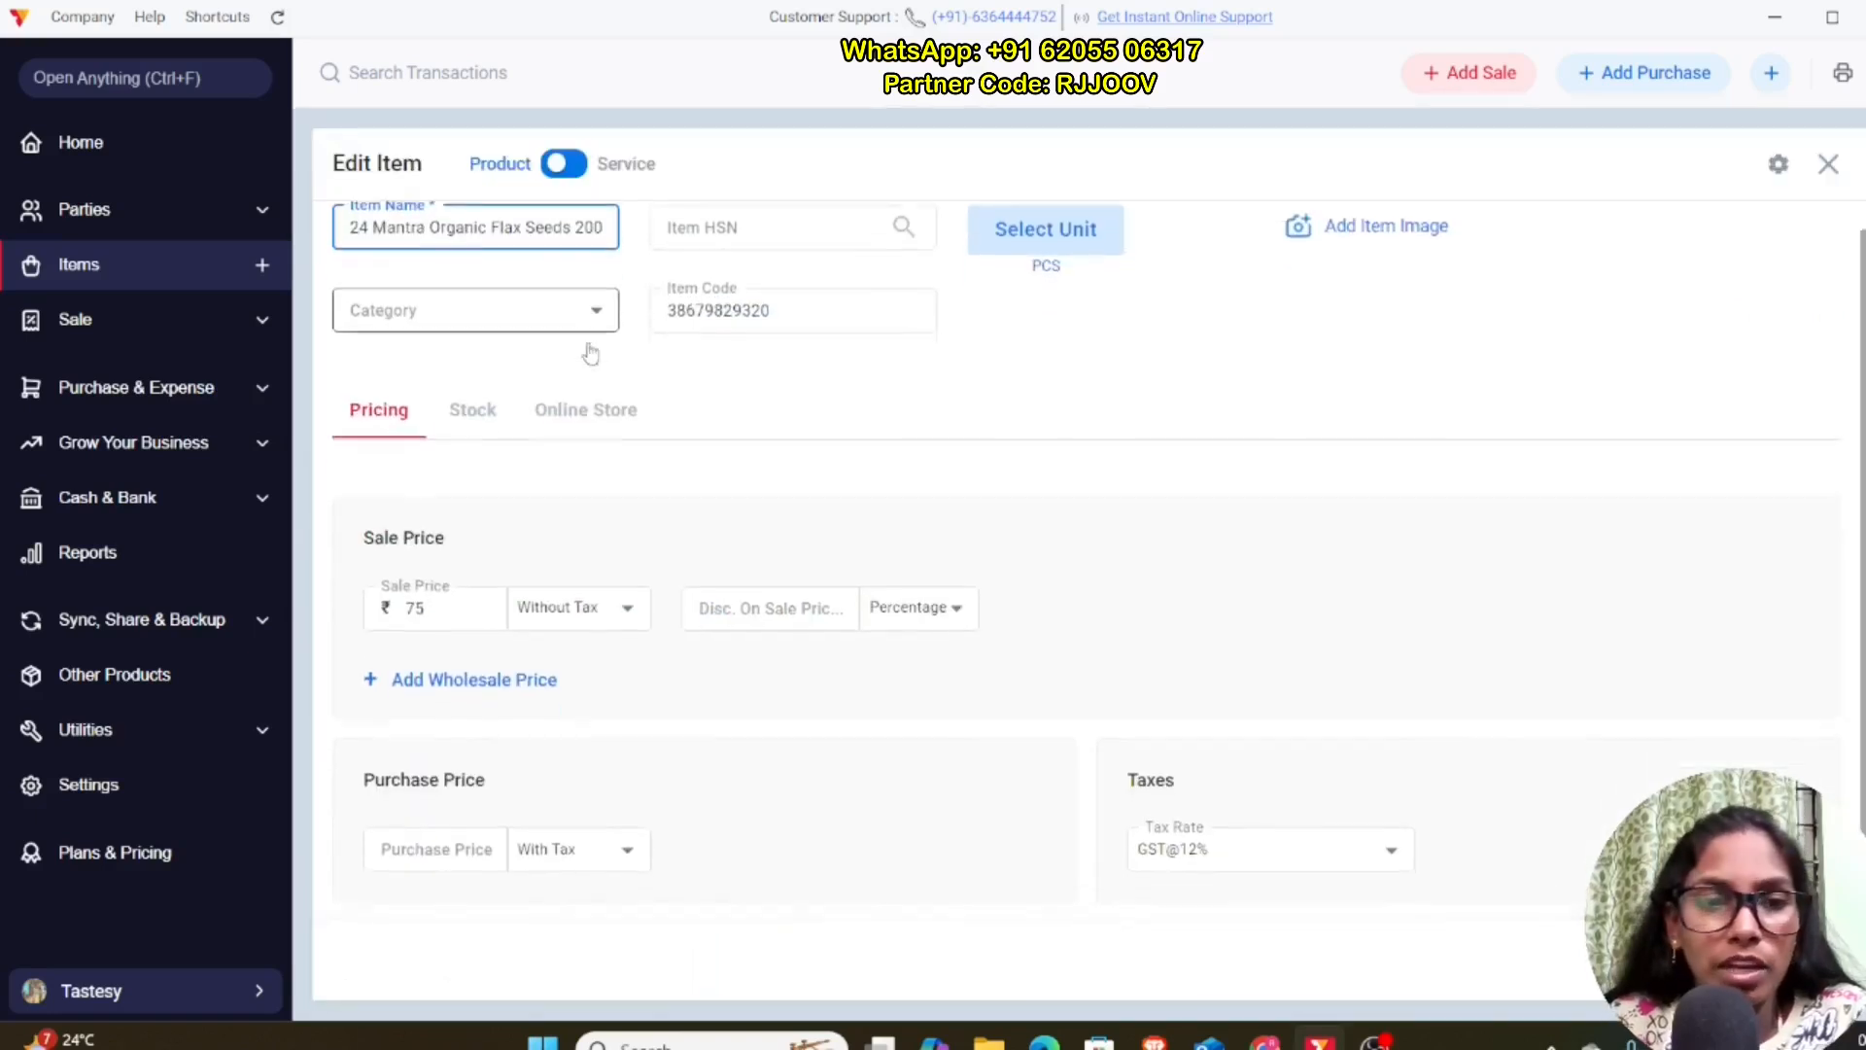
left_click(402, 607)
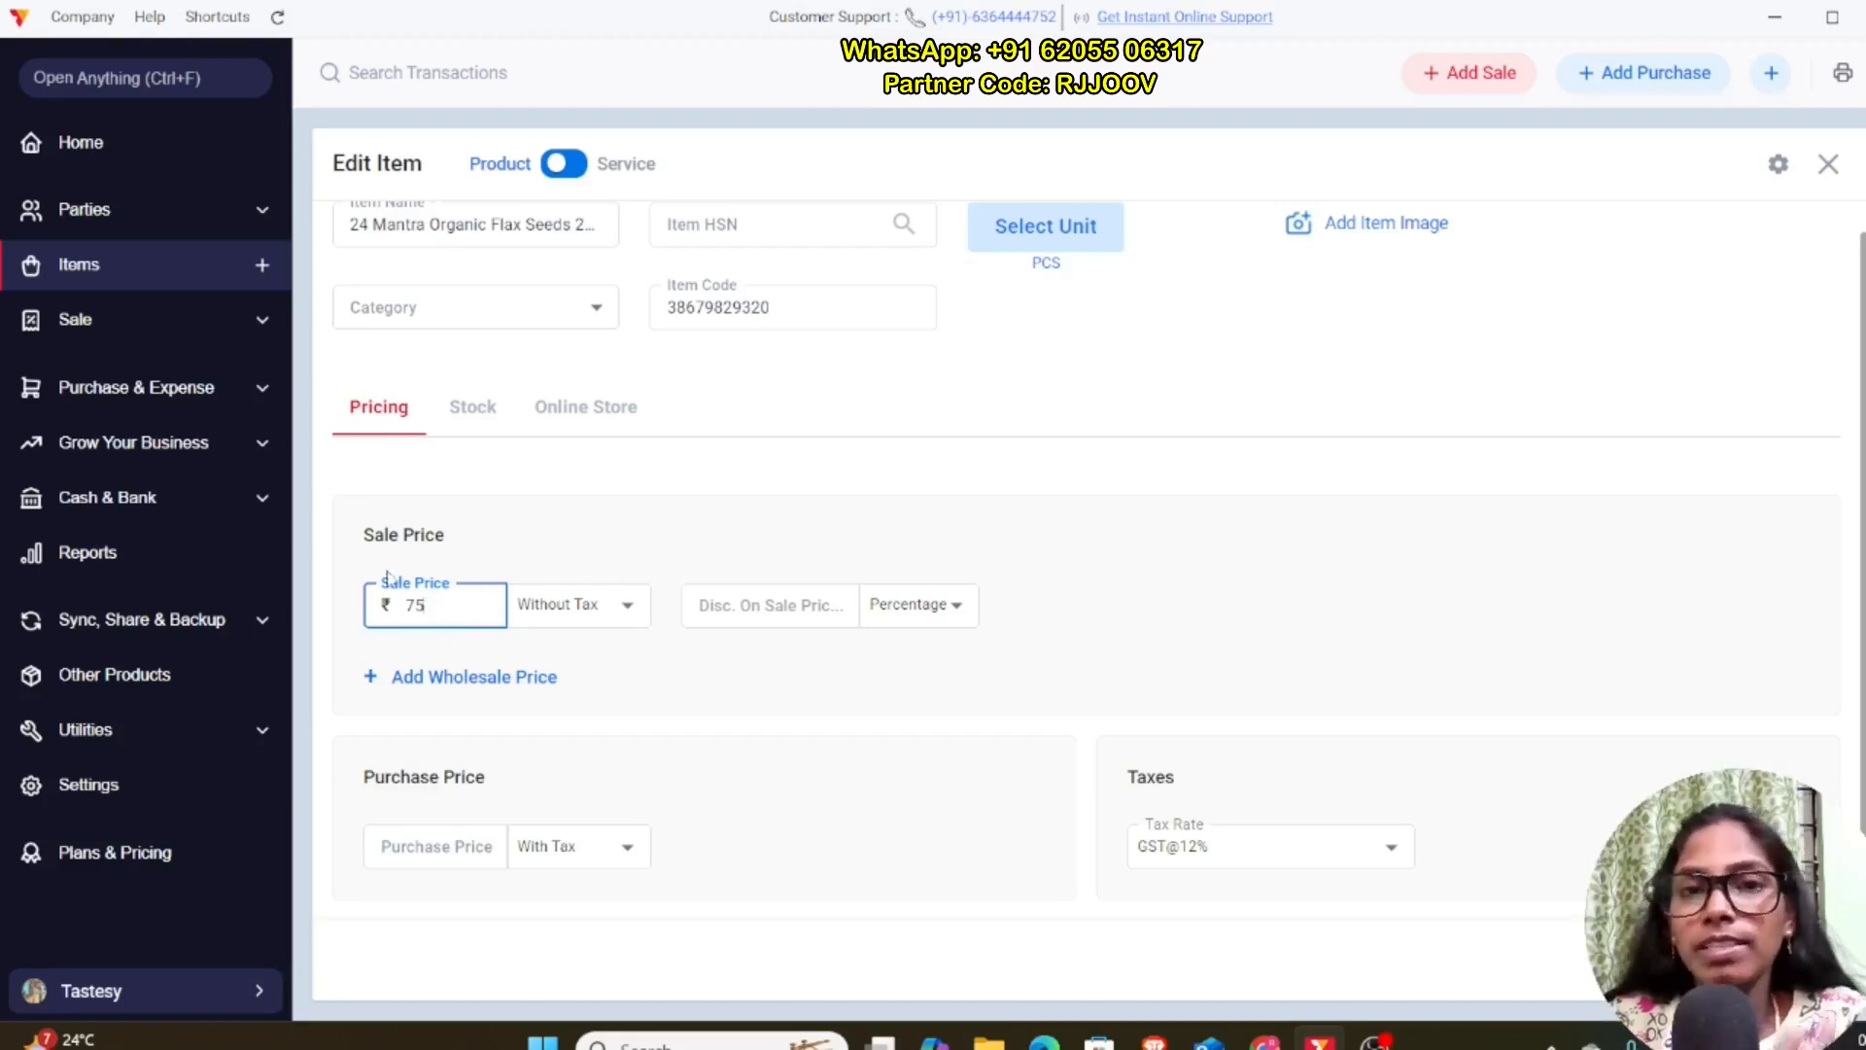
left_click(1784, 958)
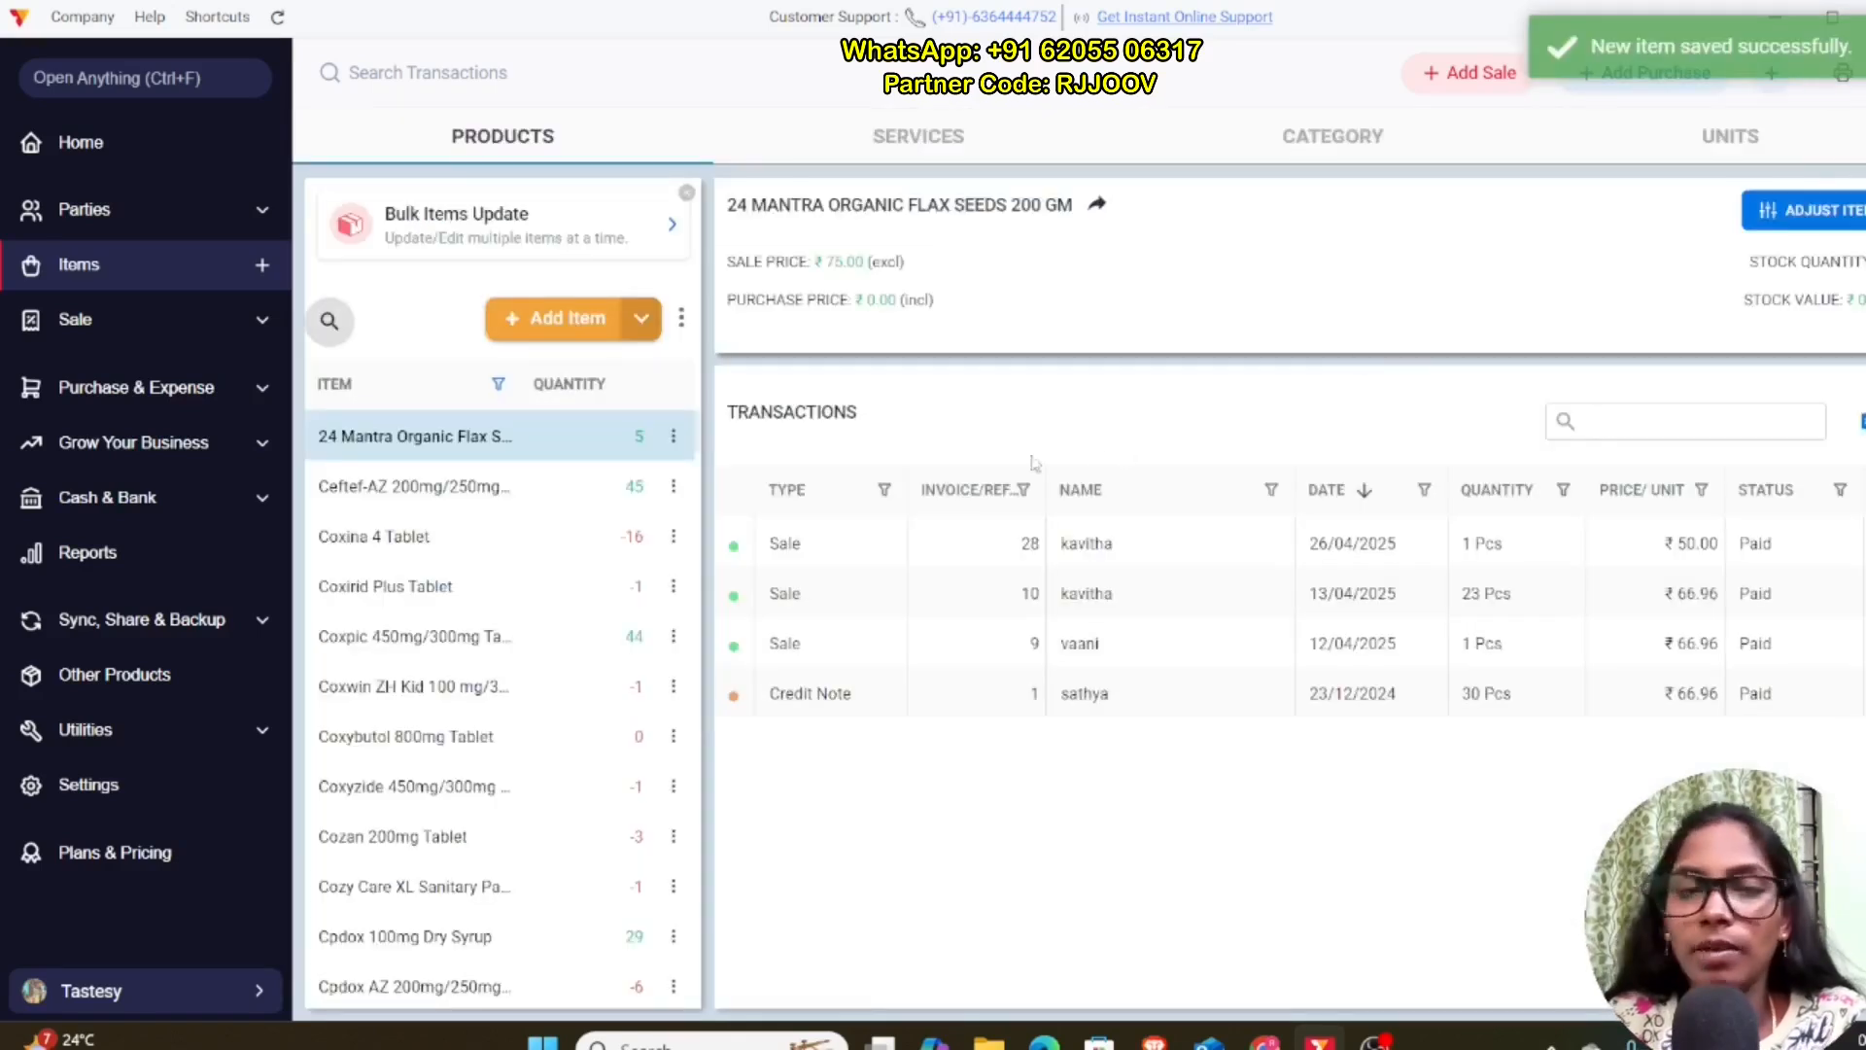
Step: Start a credit sale invoice for an existing zero-balance customer without a saved phone number, and enter the customer's phone number
left_click(1442, 72)
left_click(145, 222)
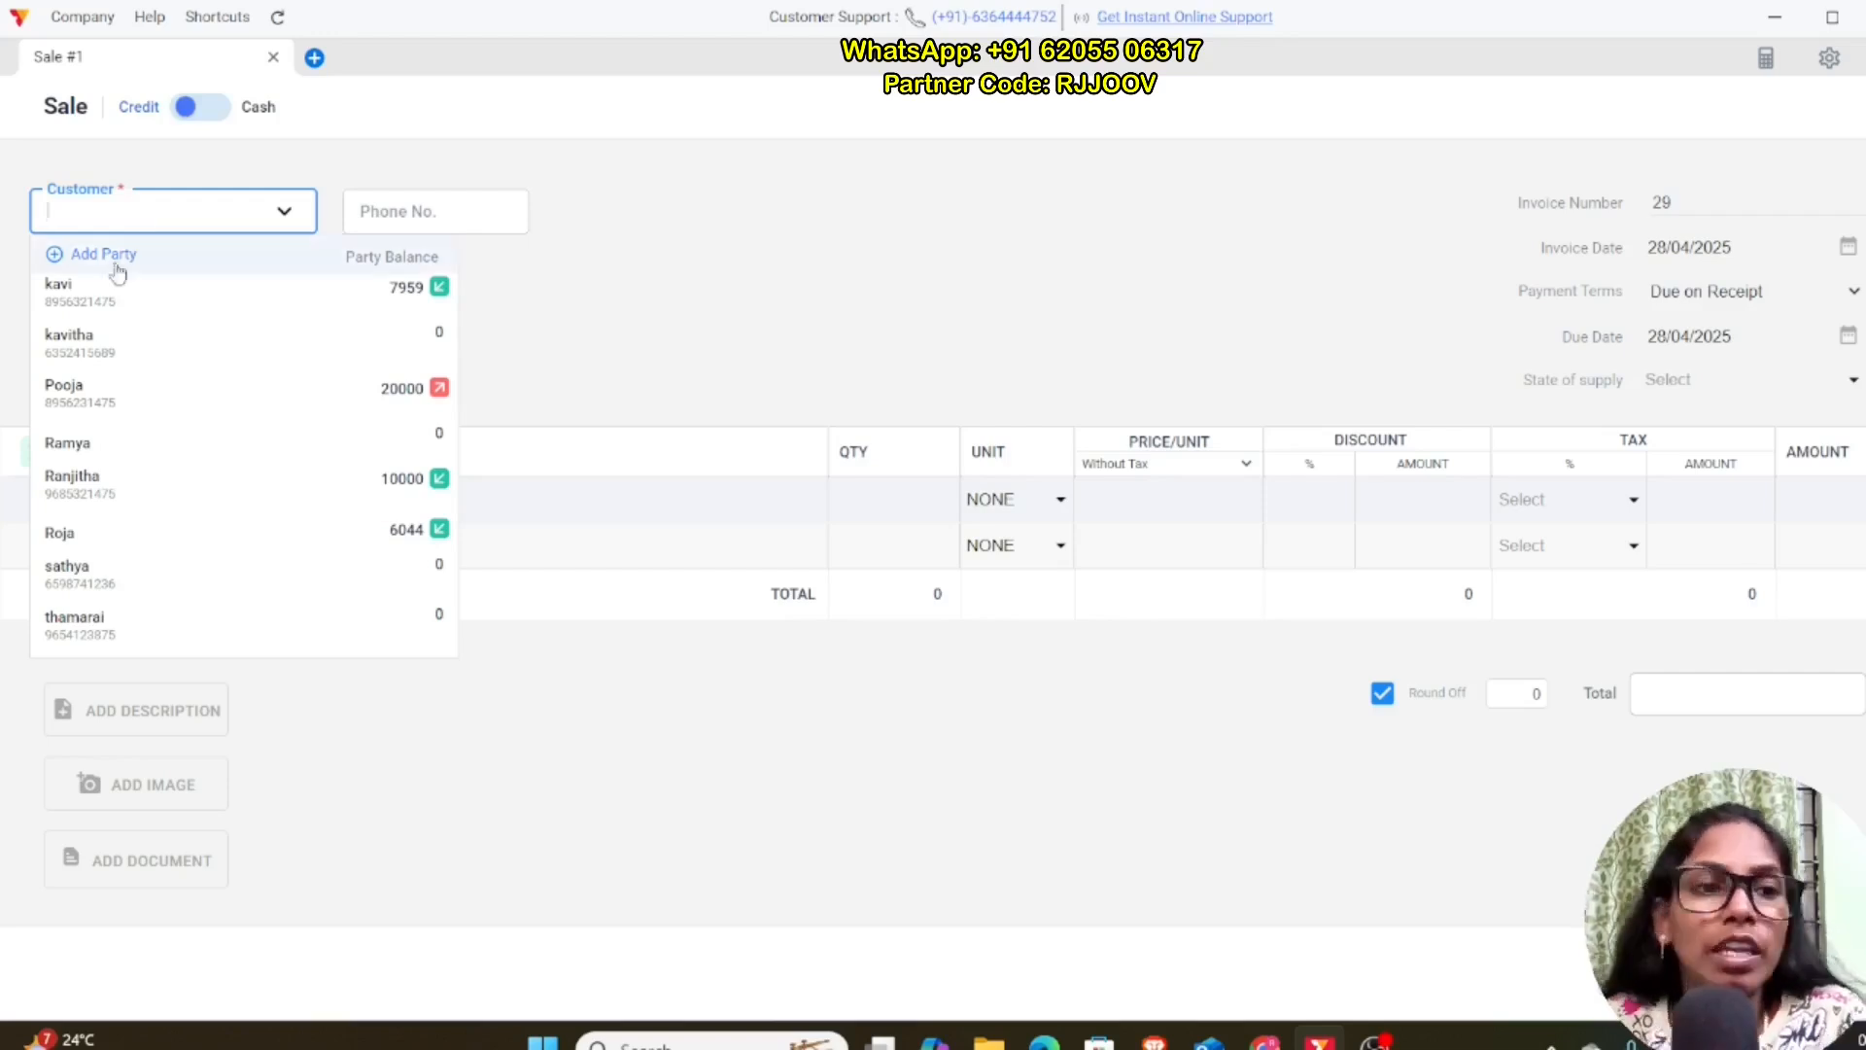
left_click(79, 445)
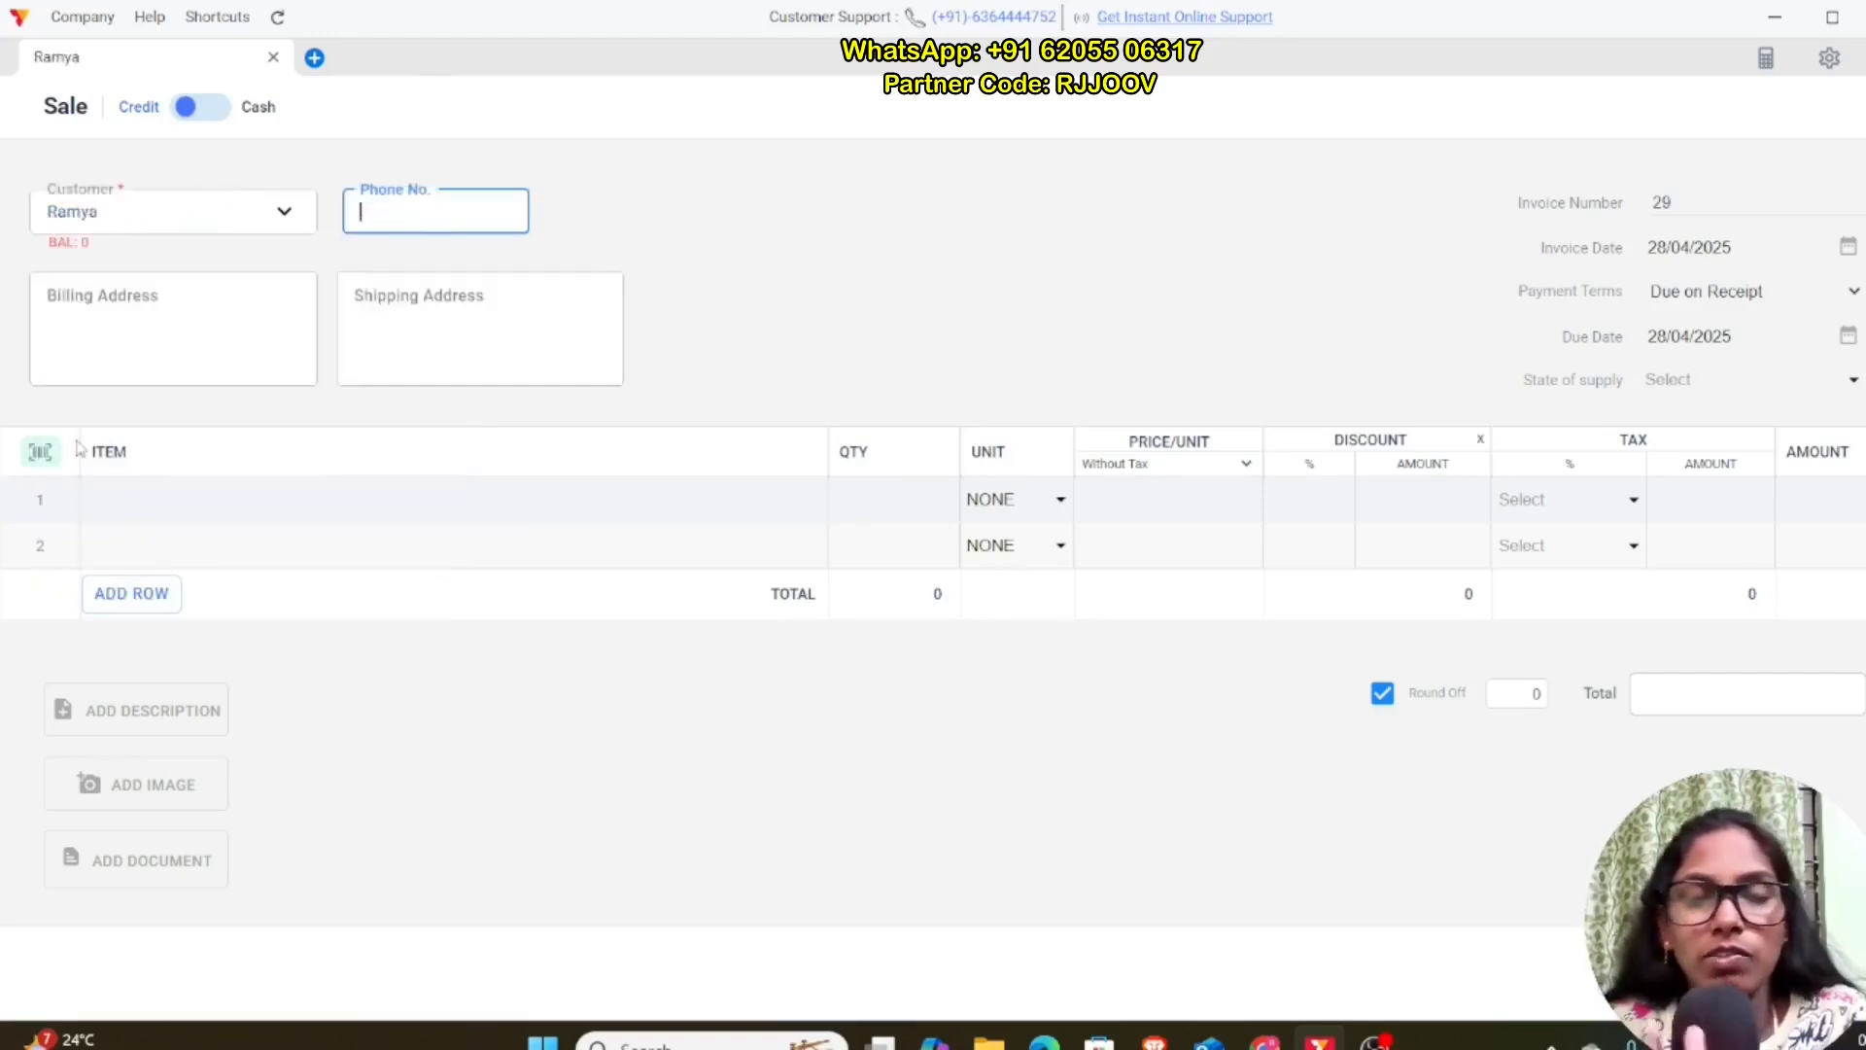
type("789456123")
scroll(256, 280, "down", 1)
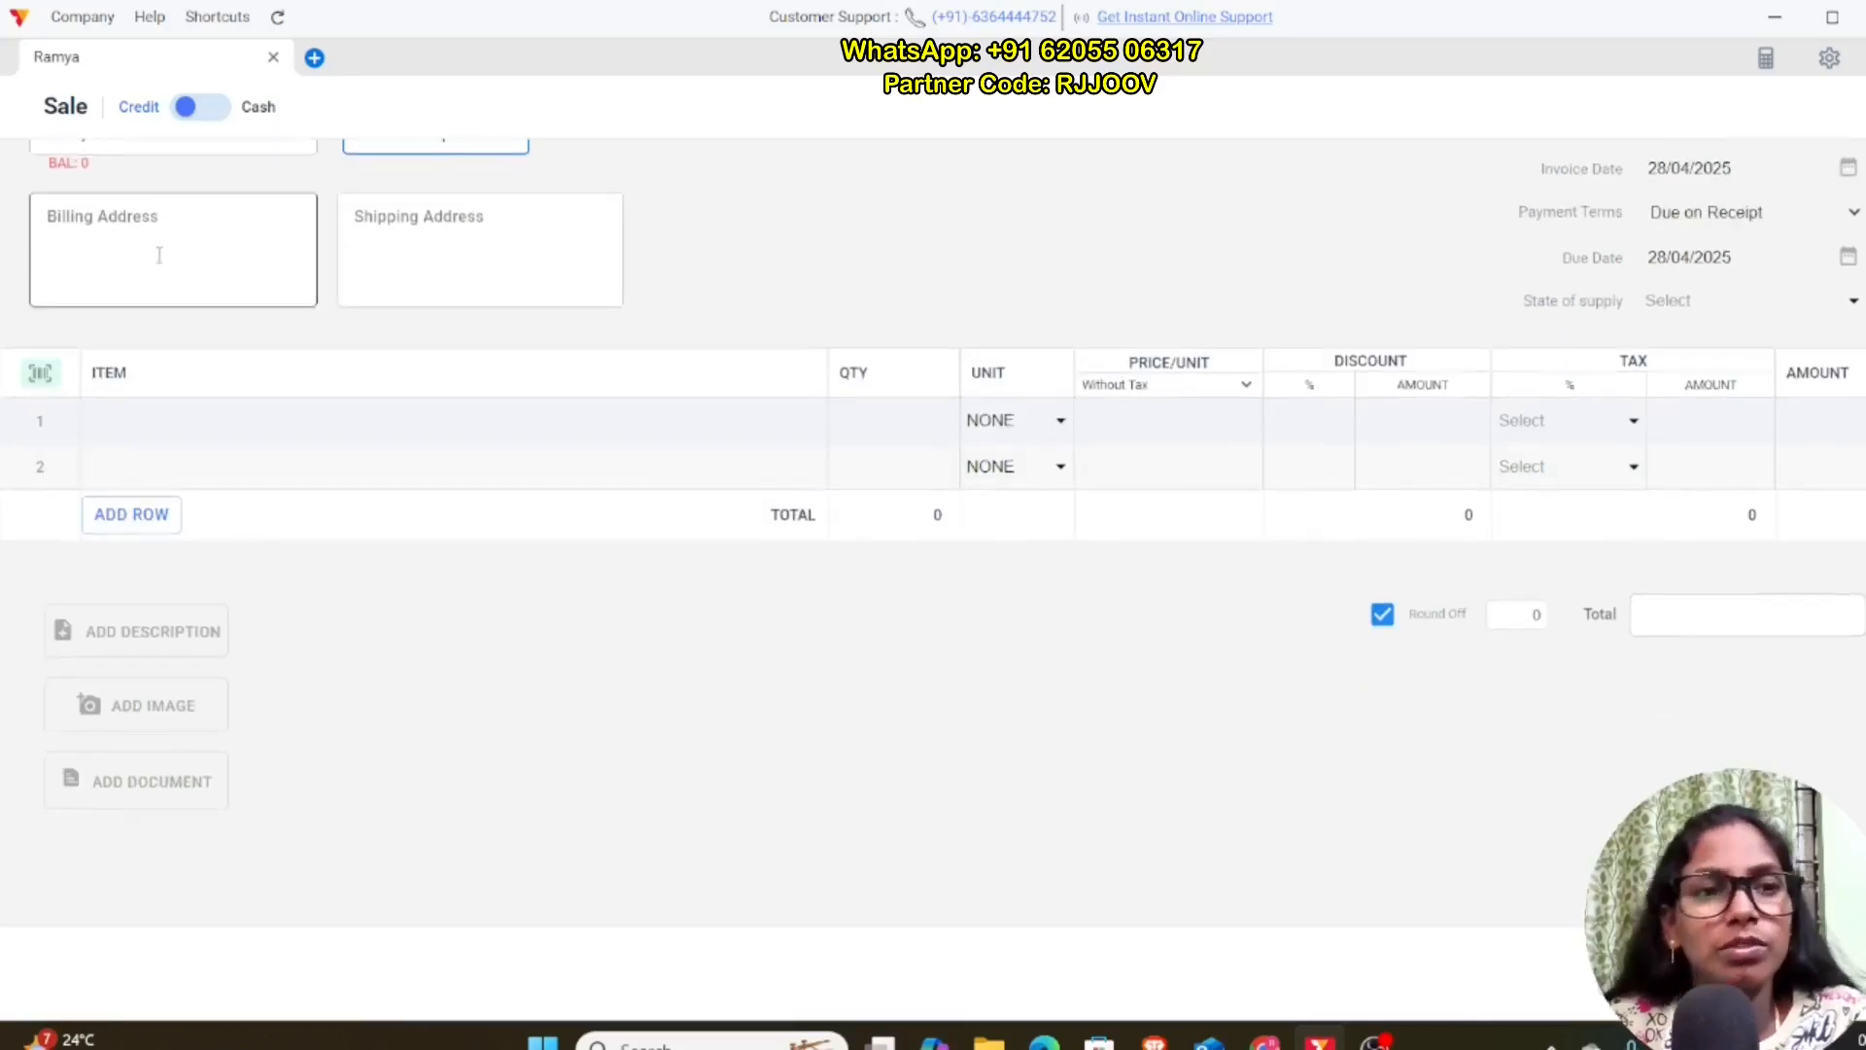
scroll(541, 241, "up", 1)
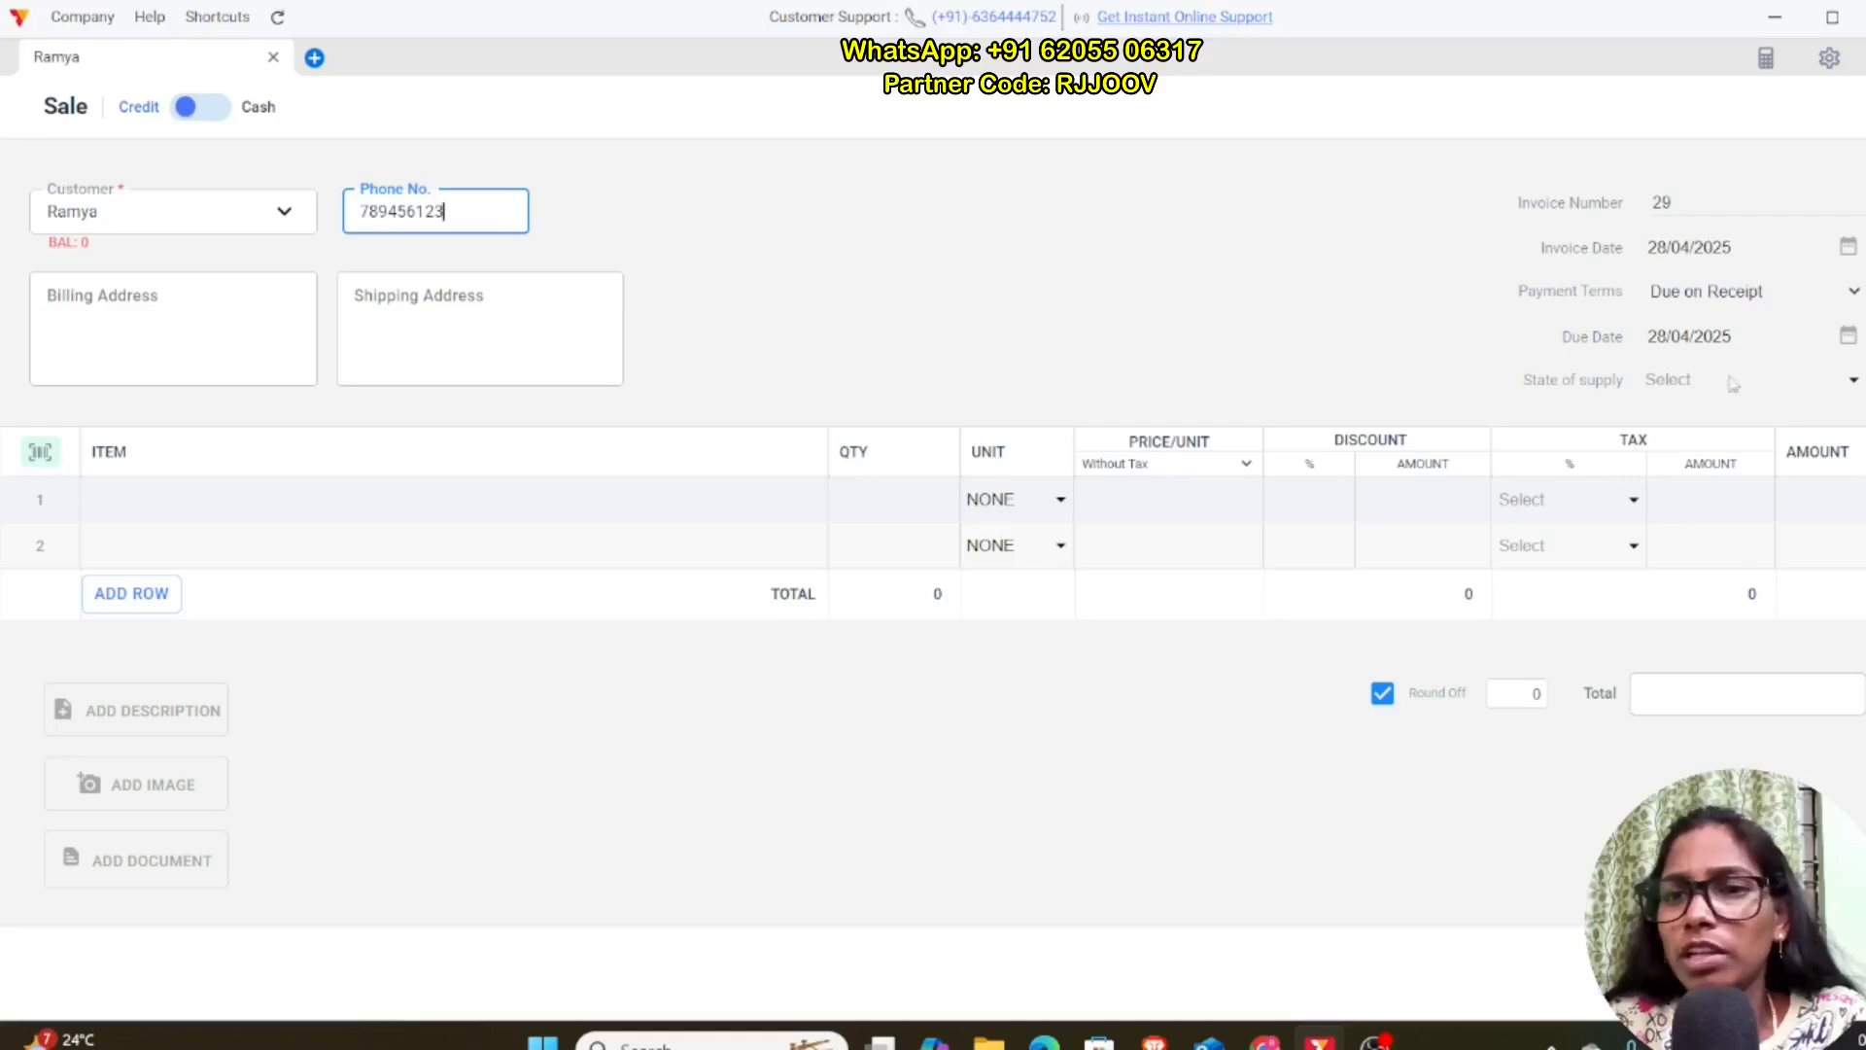
Step: Add 24 Mantra Organic Flax Seeds 200 Gm to the invoice's first row and set its price per unit to 80
scroll(109, 399, "down", 1)
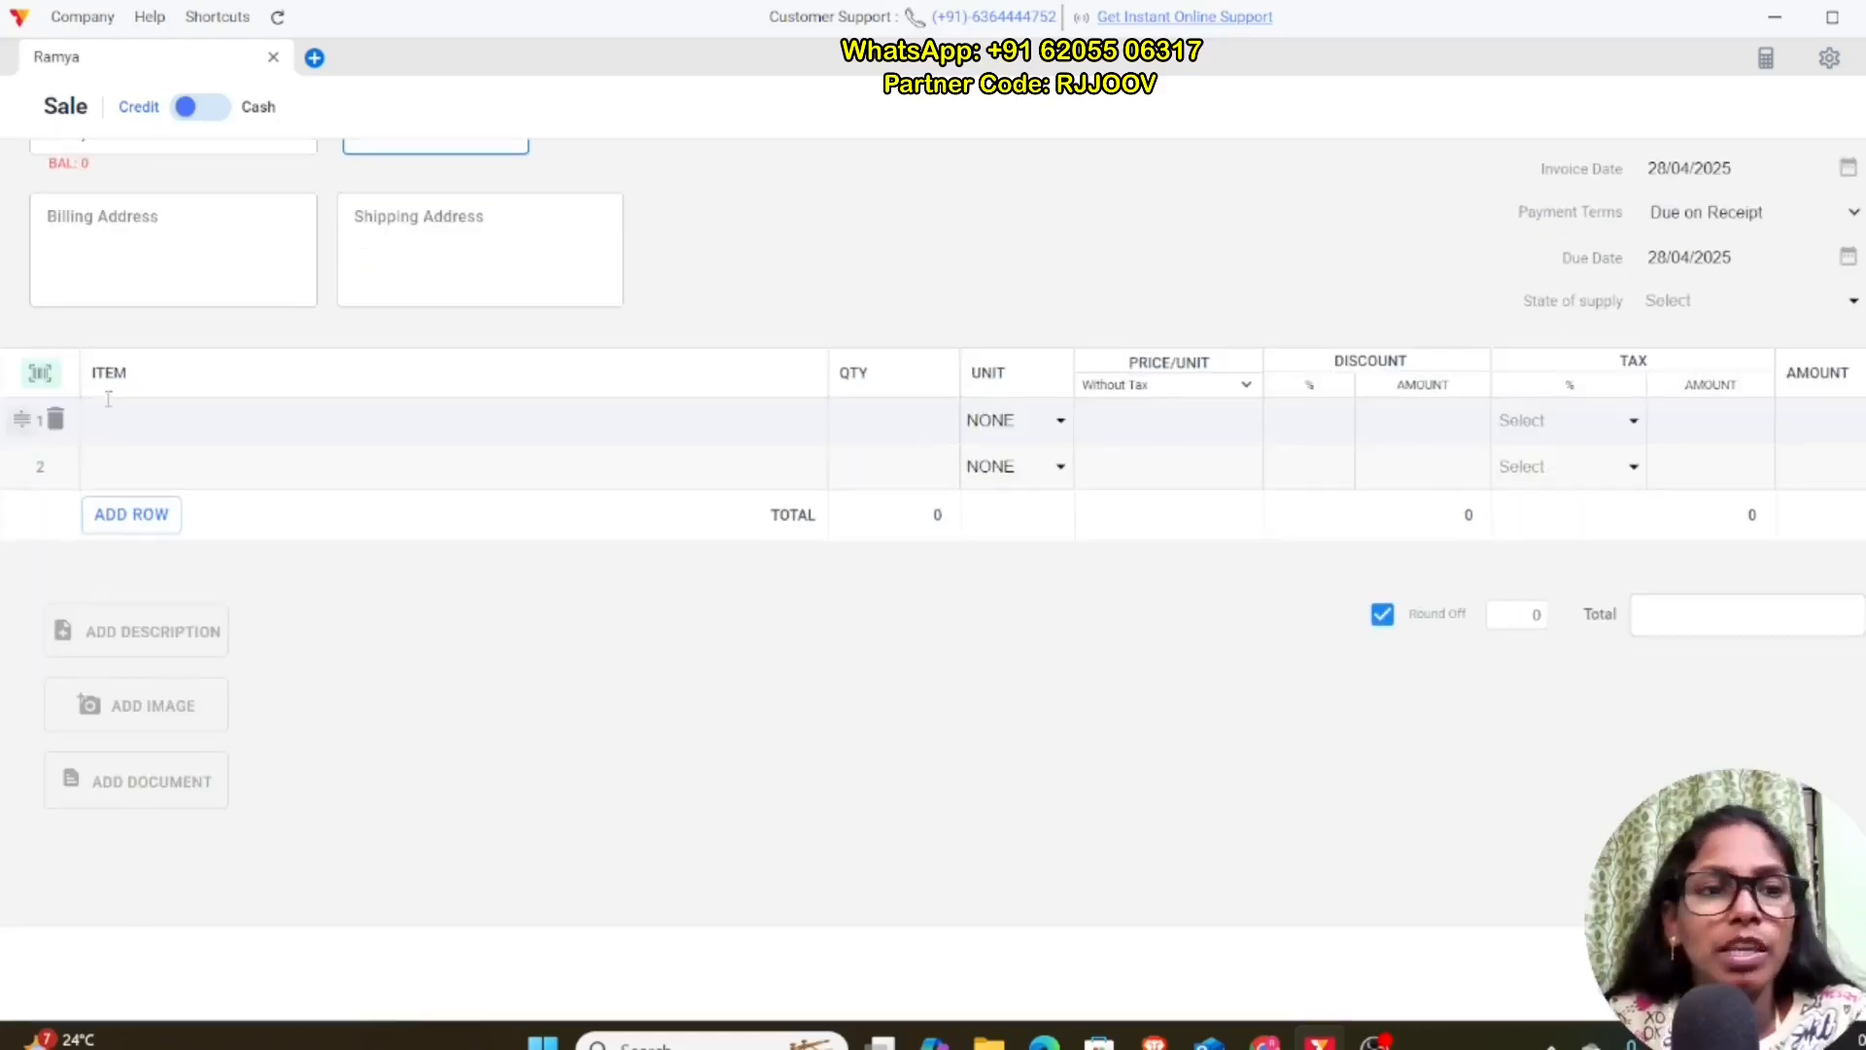
left_click(103, 410)
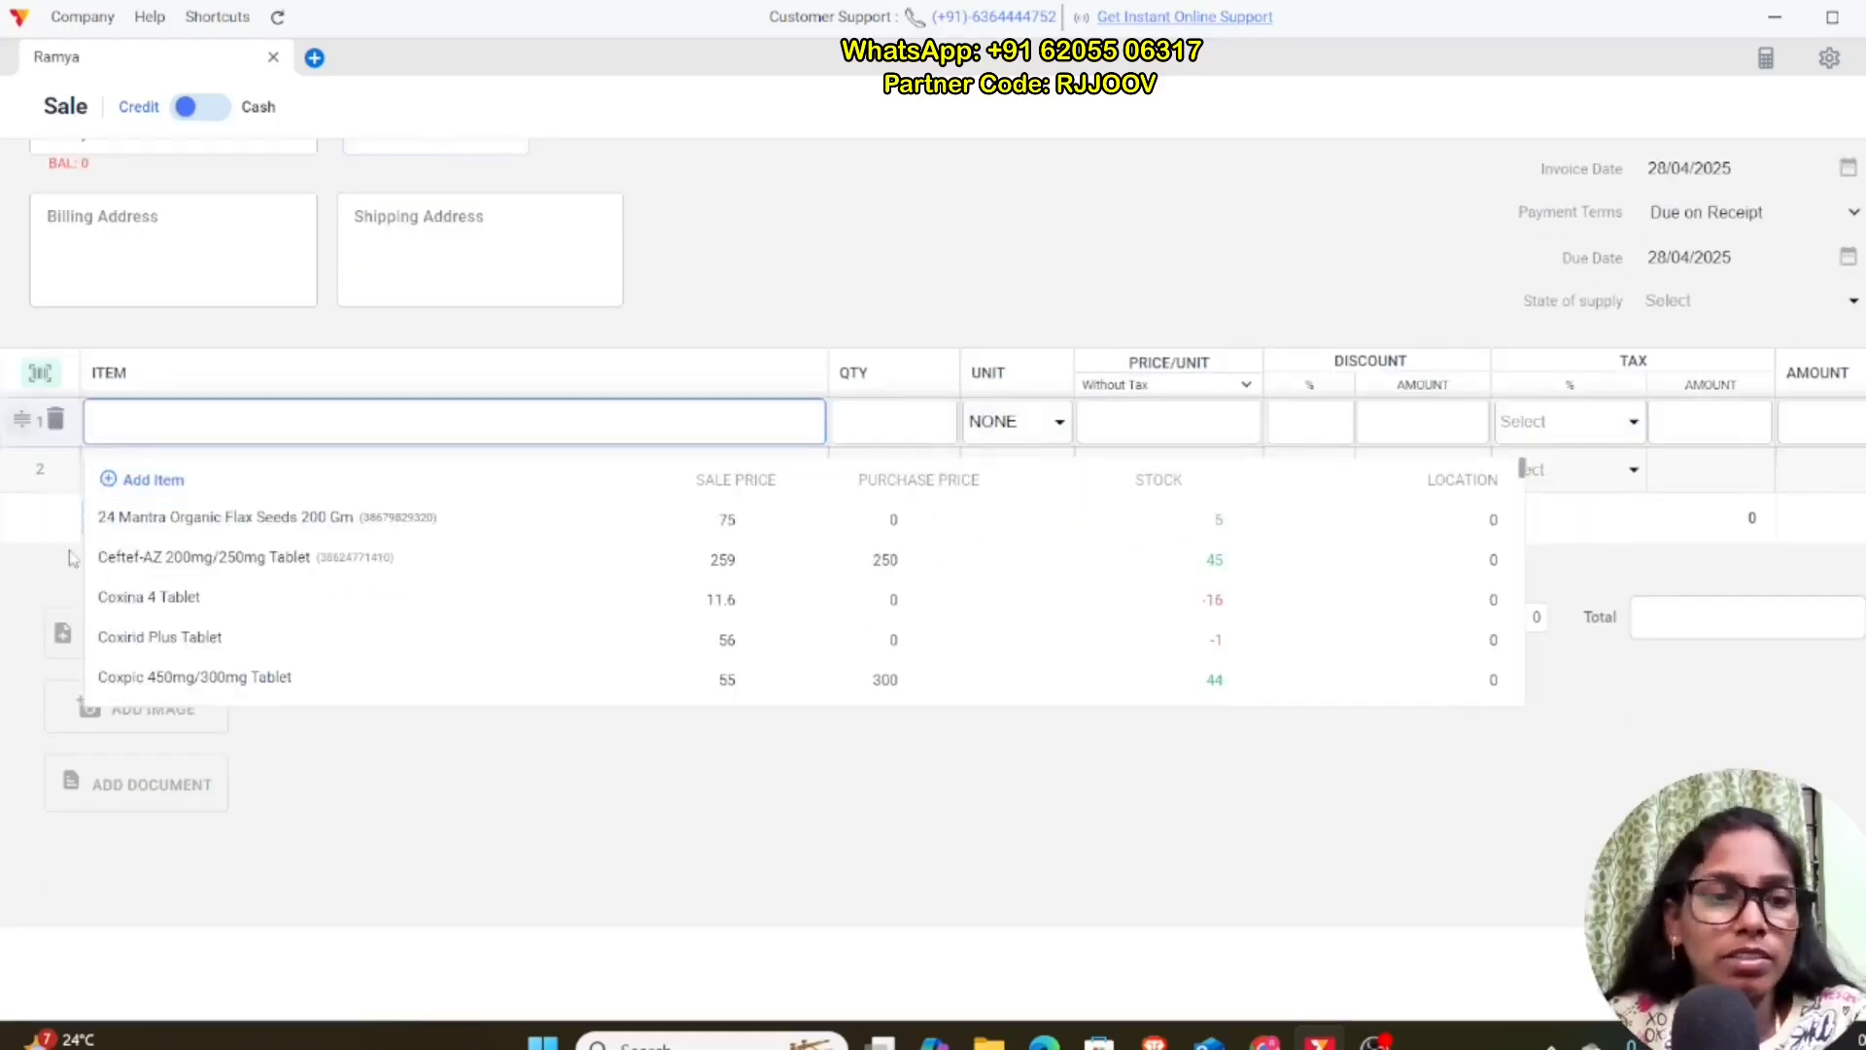
left_click(181, 520)
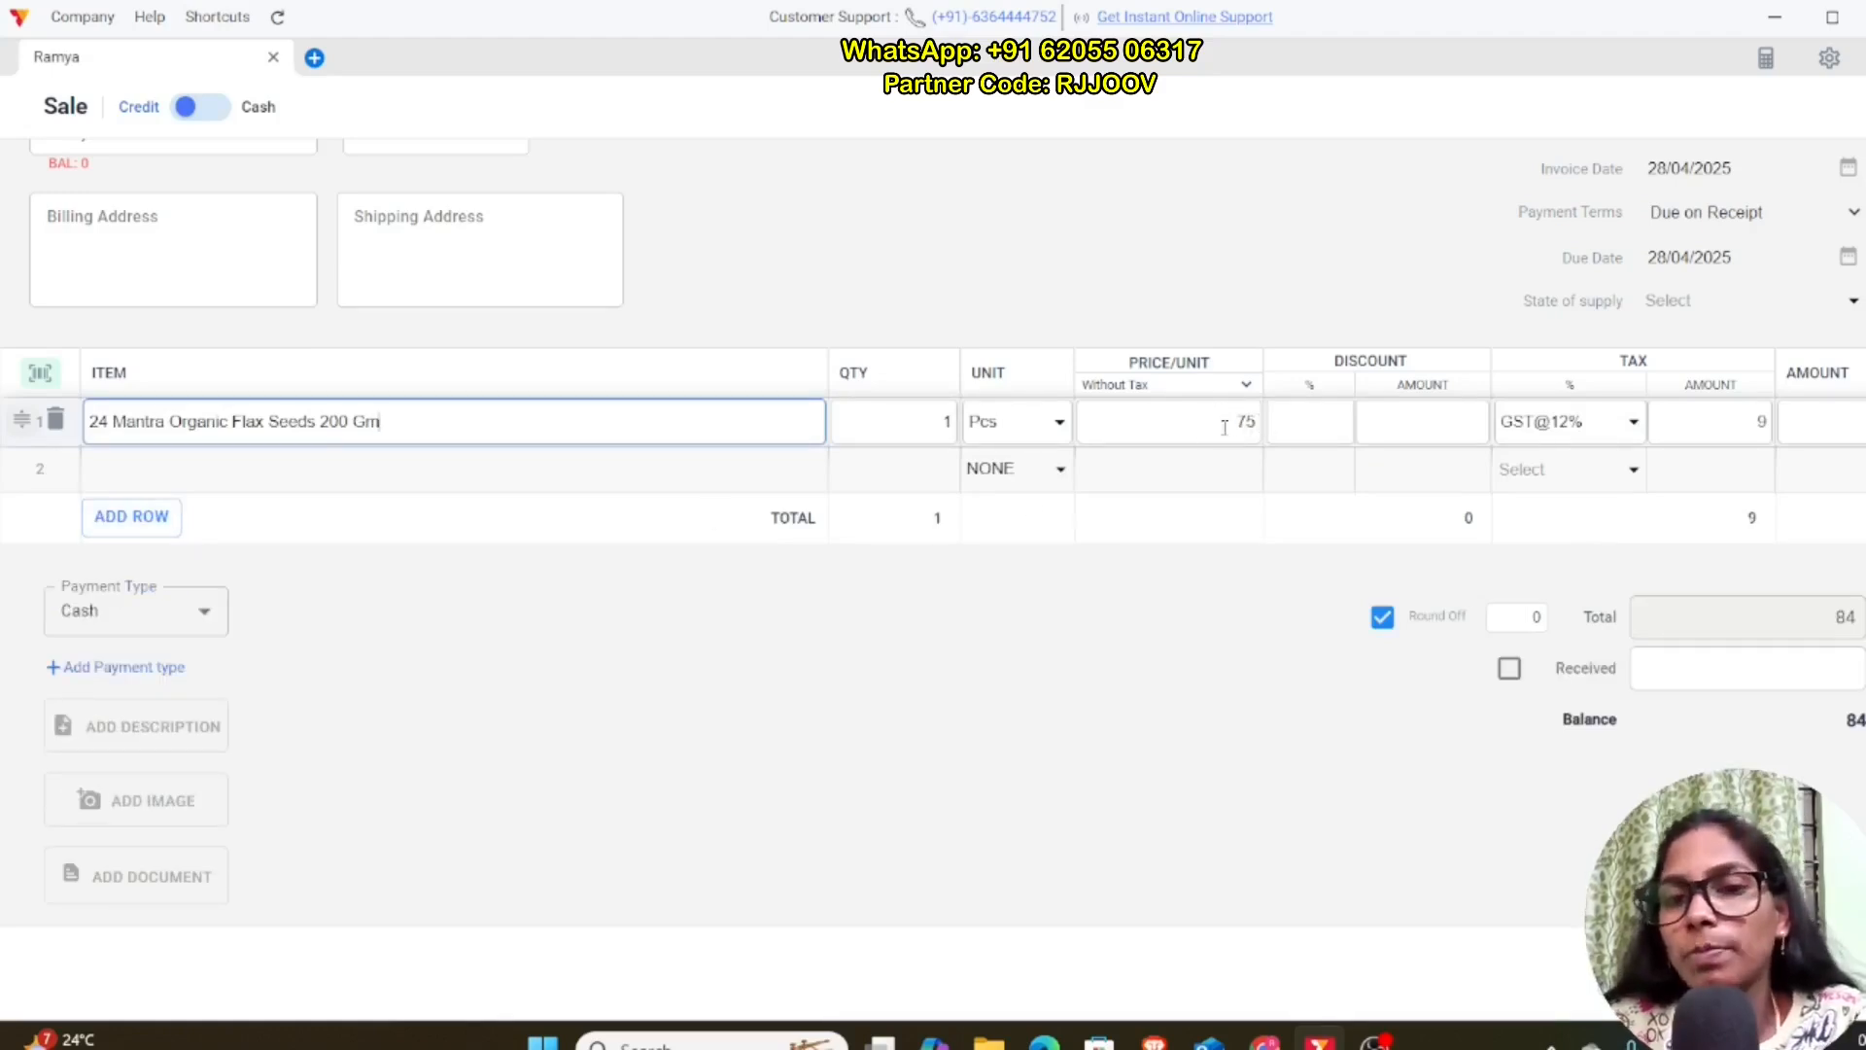
left_click(1254, 424)
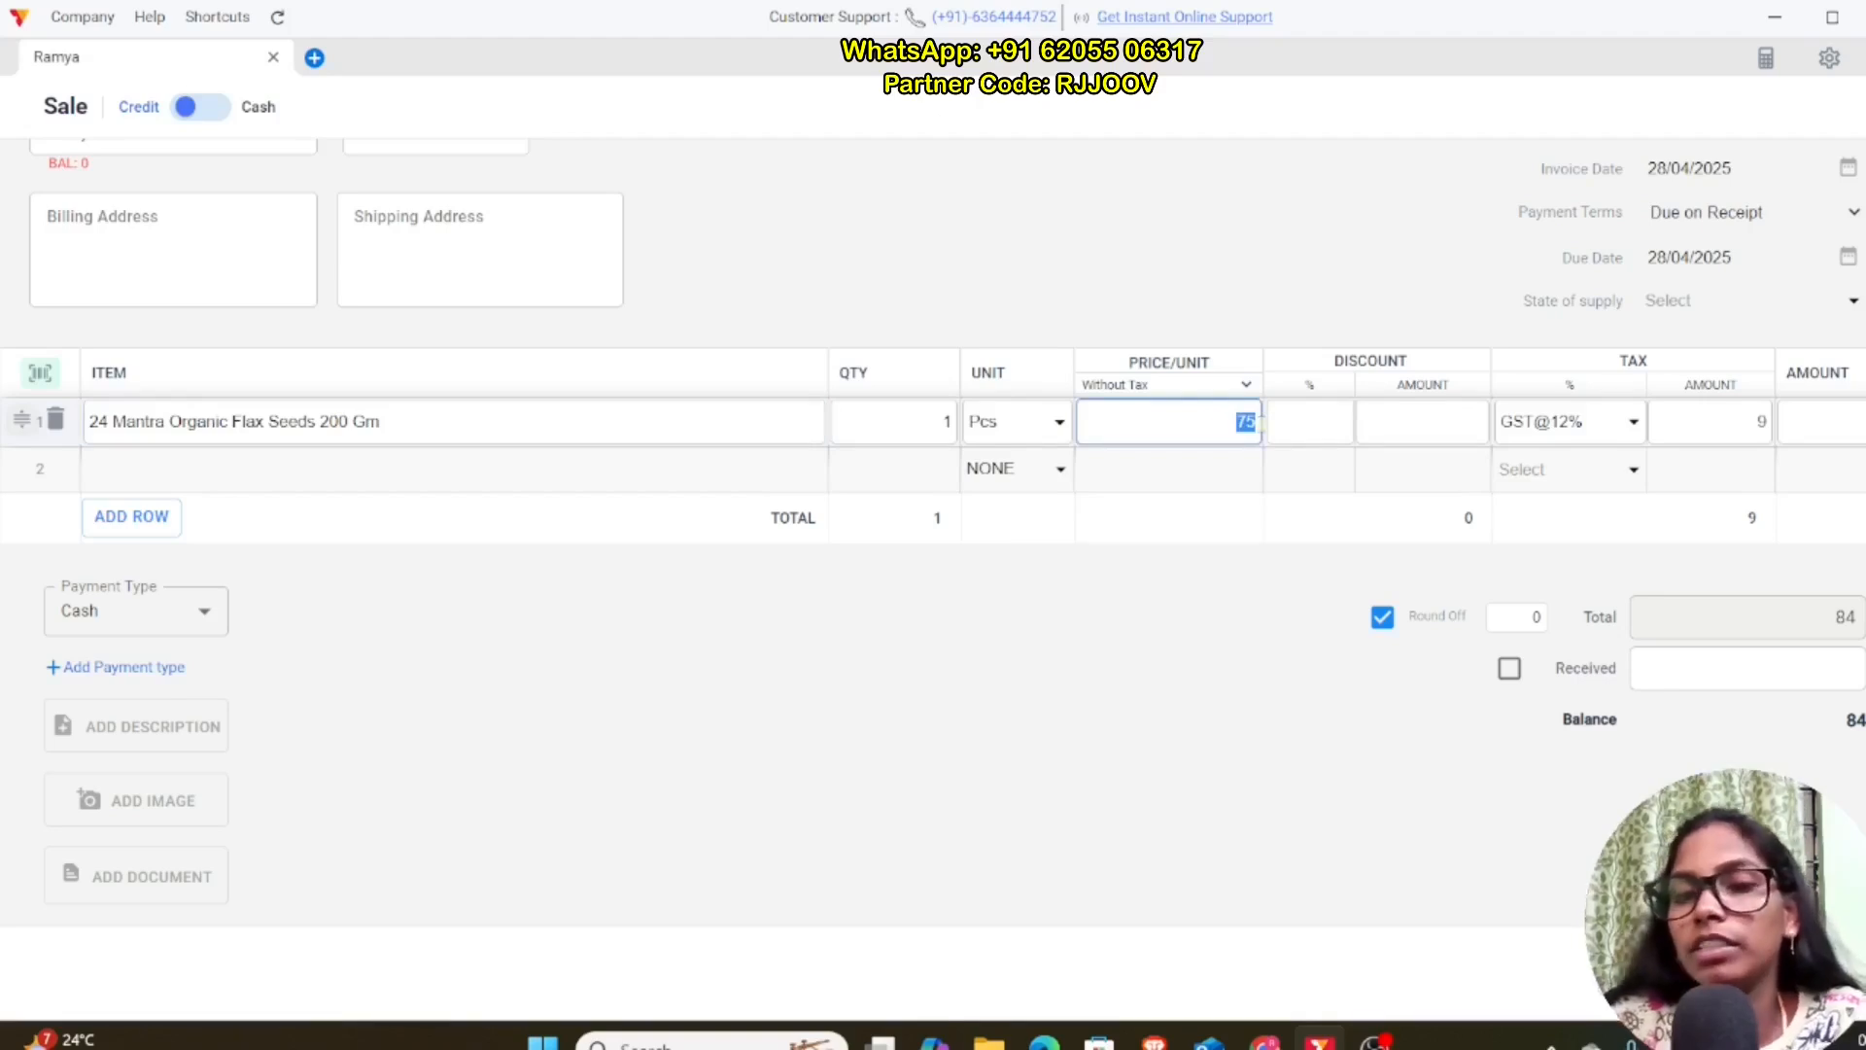
type("80")
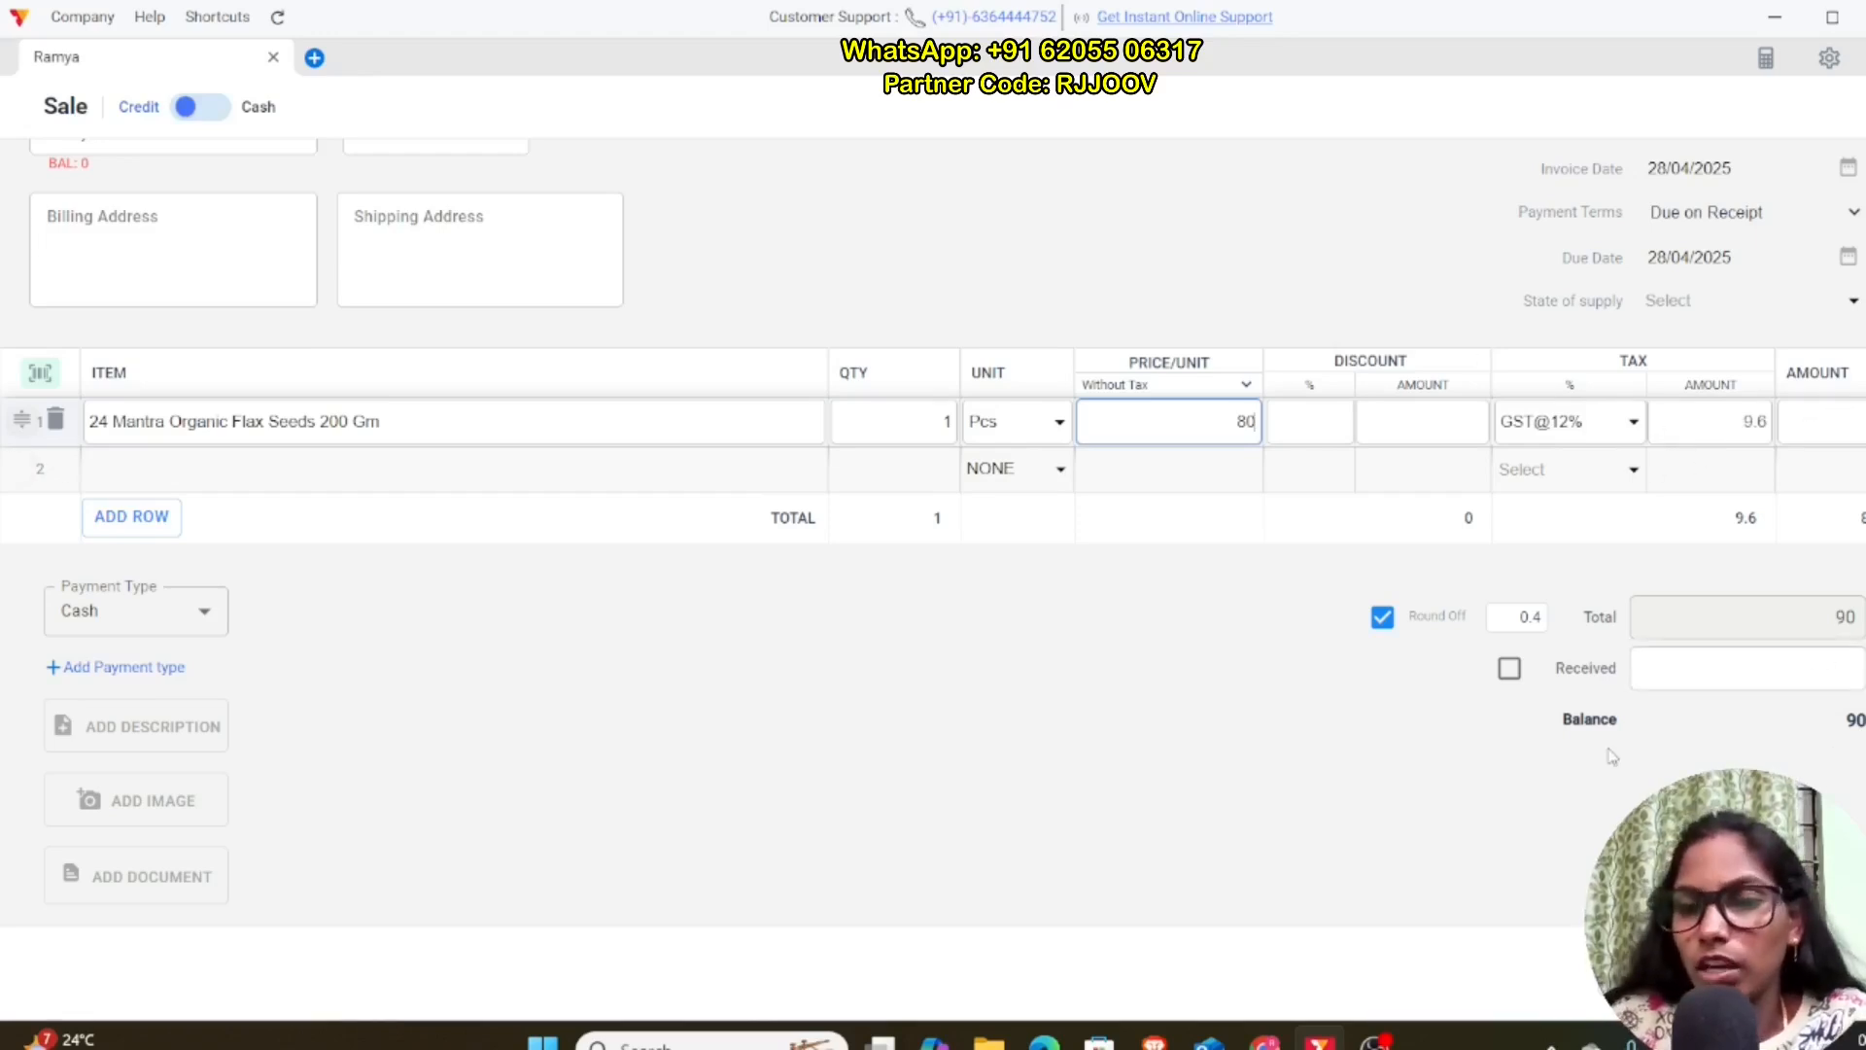
Step: Save the sale invoice and close its preview
scroll(552, 233, "up", 1)
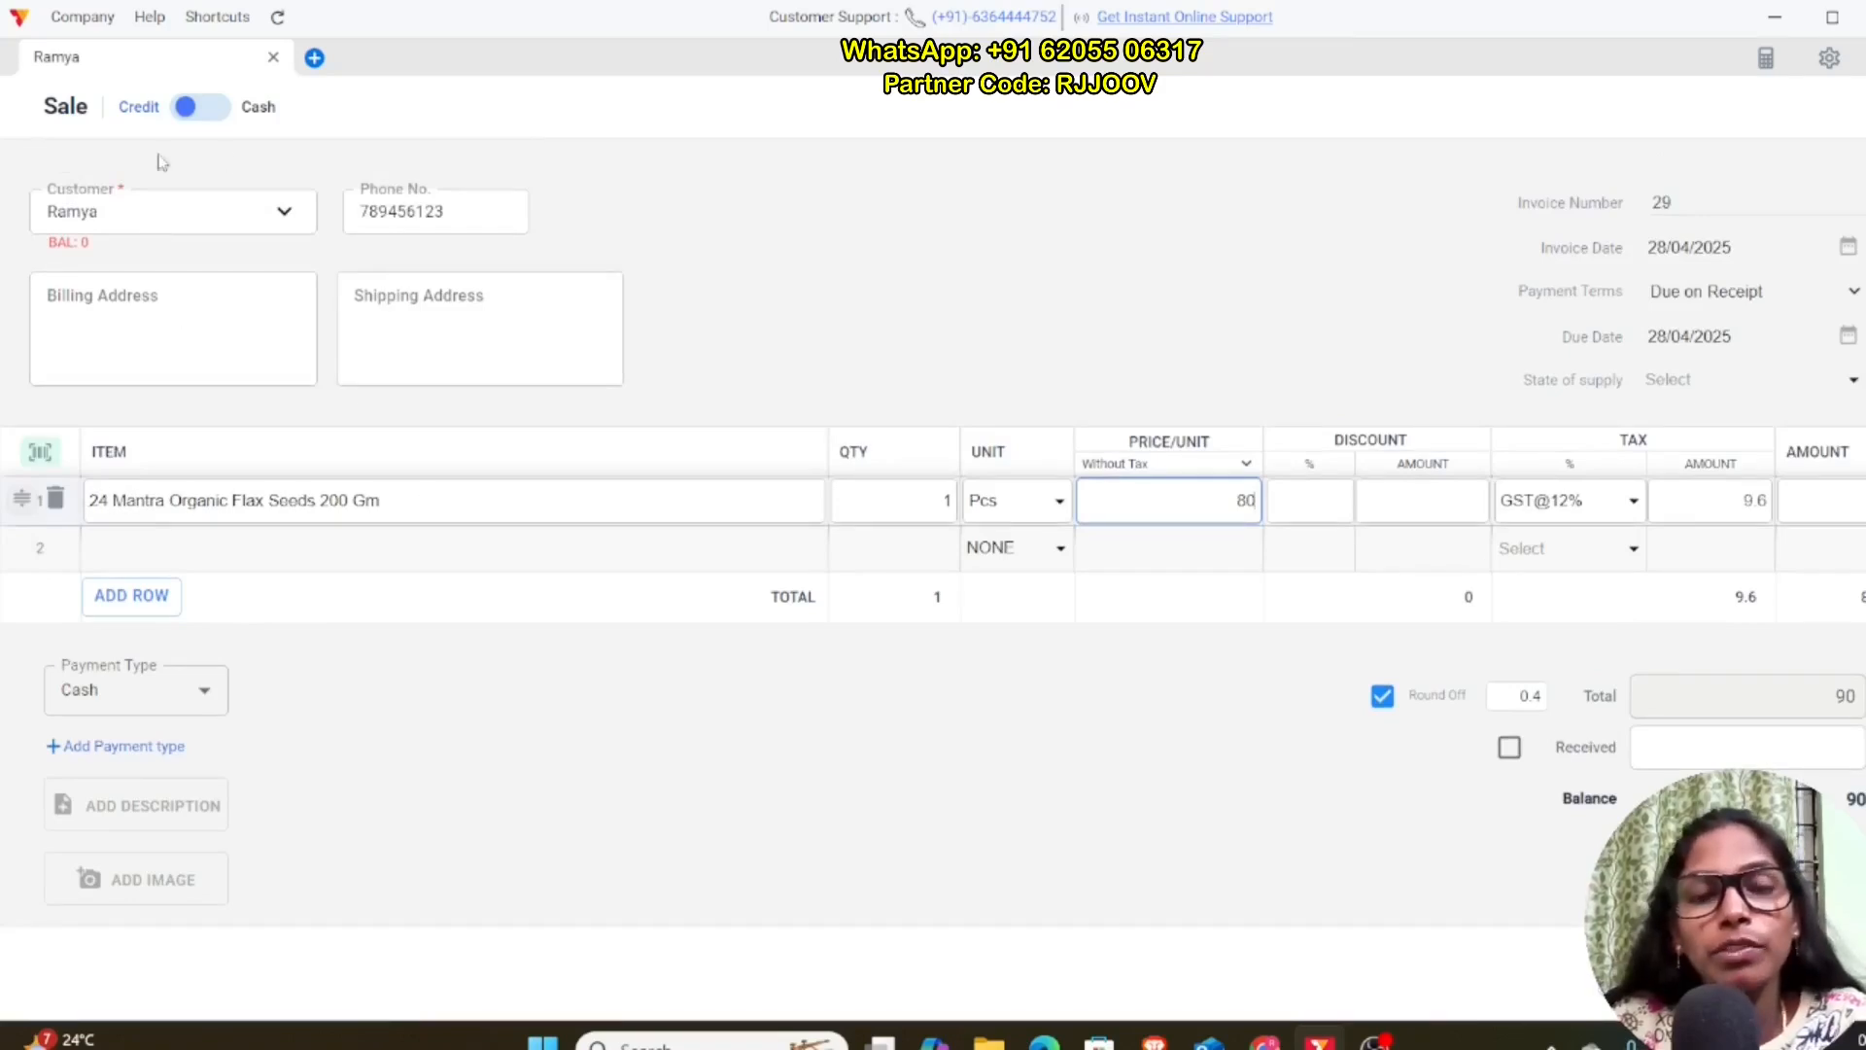
scroll(1710, 680, "down", 2)
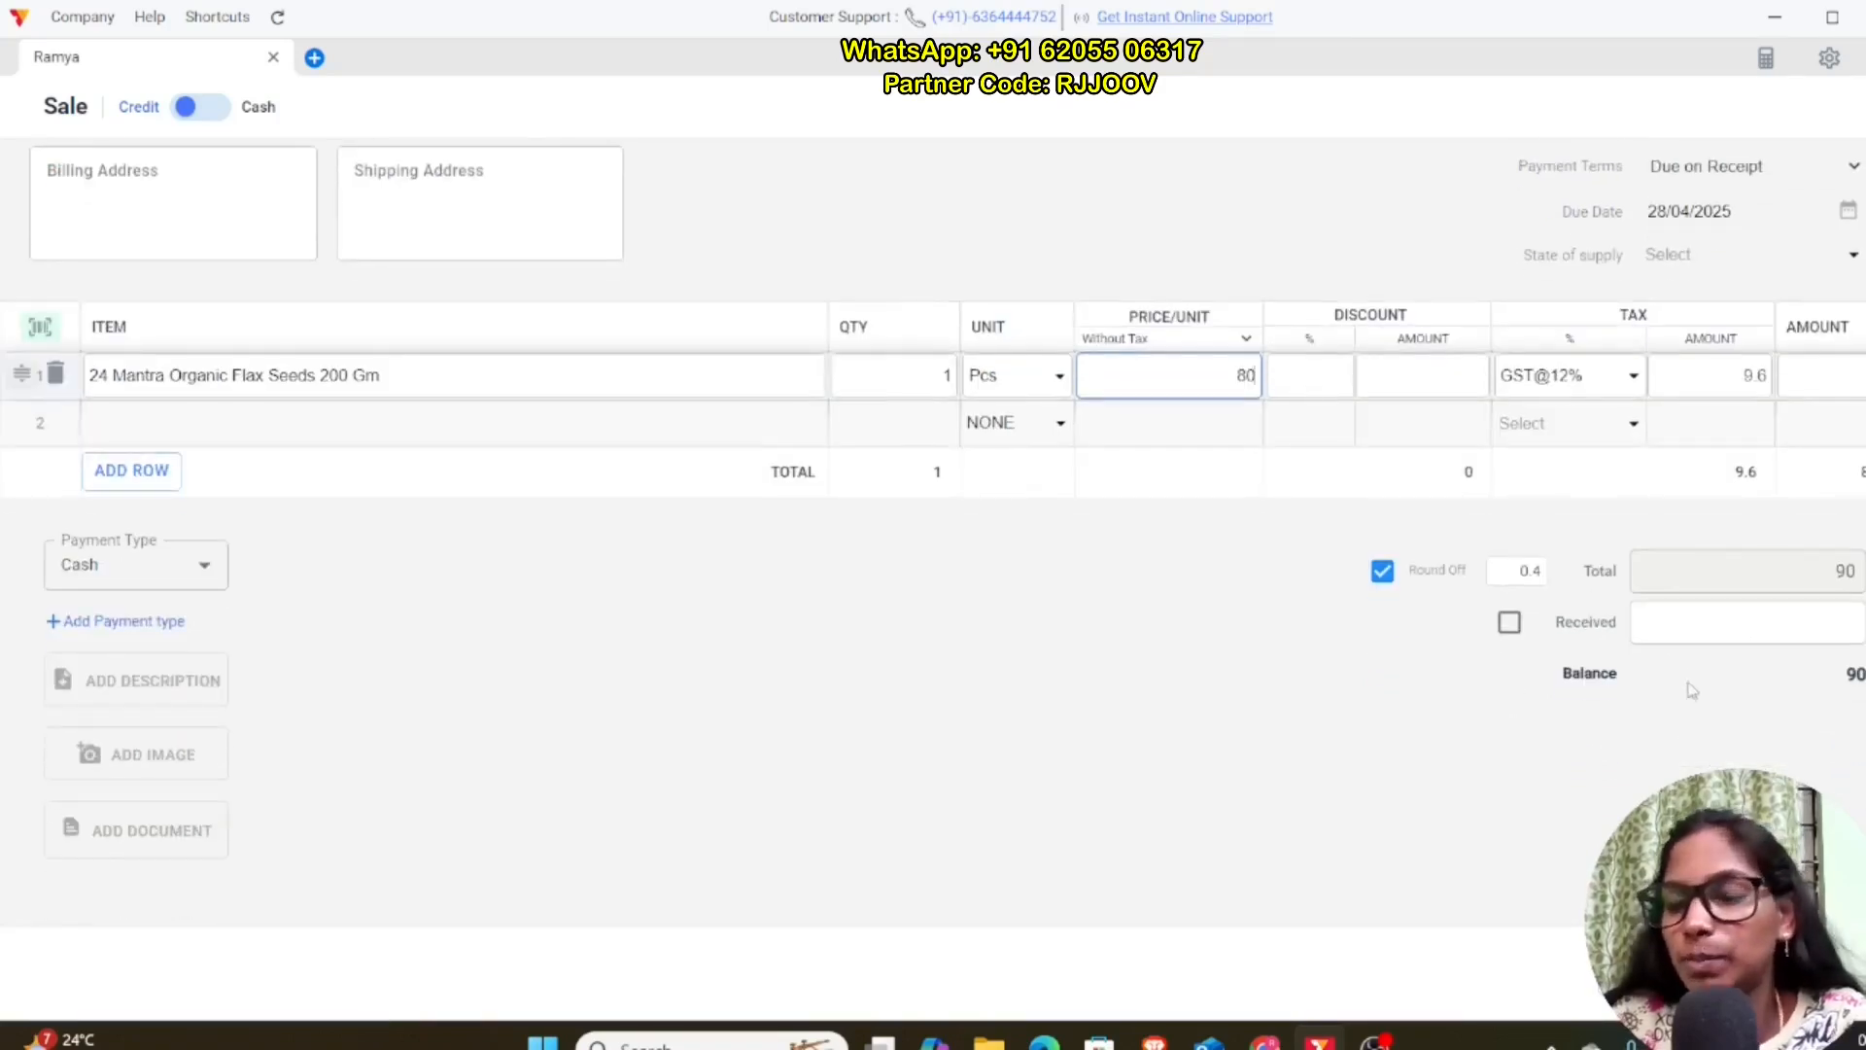
left_click(1827, 974)
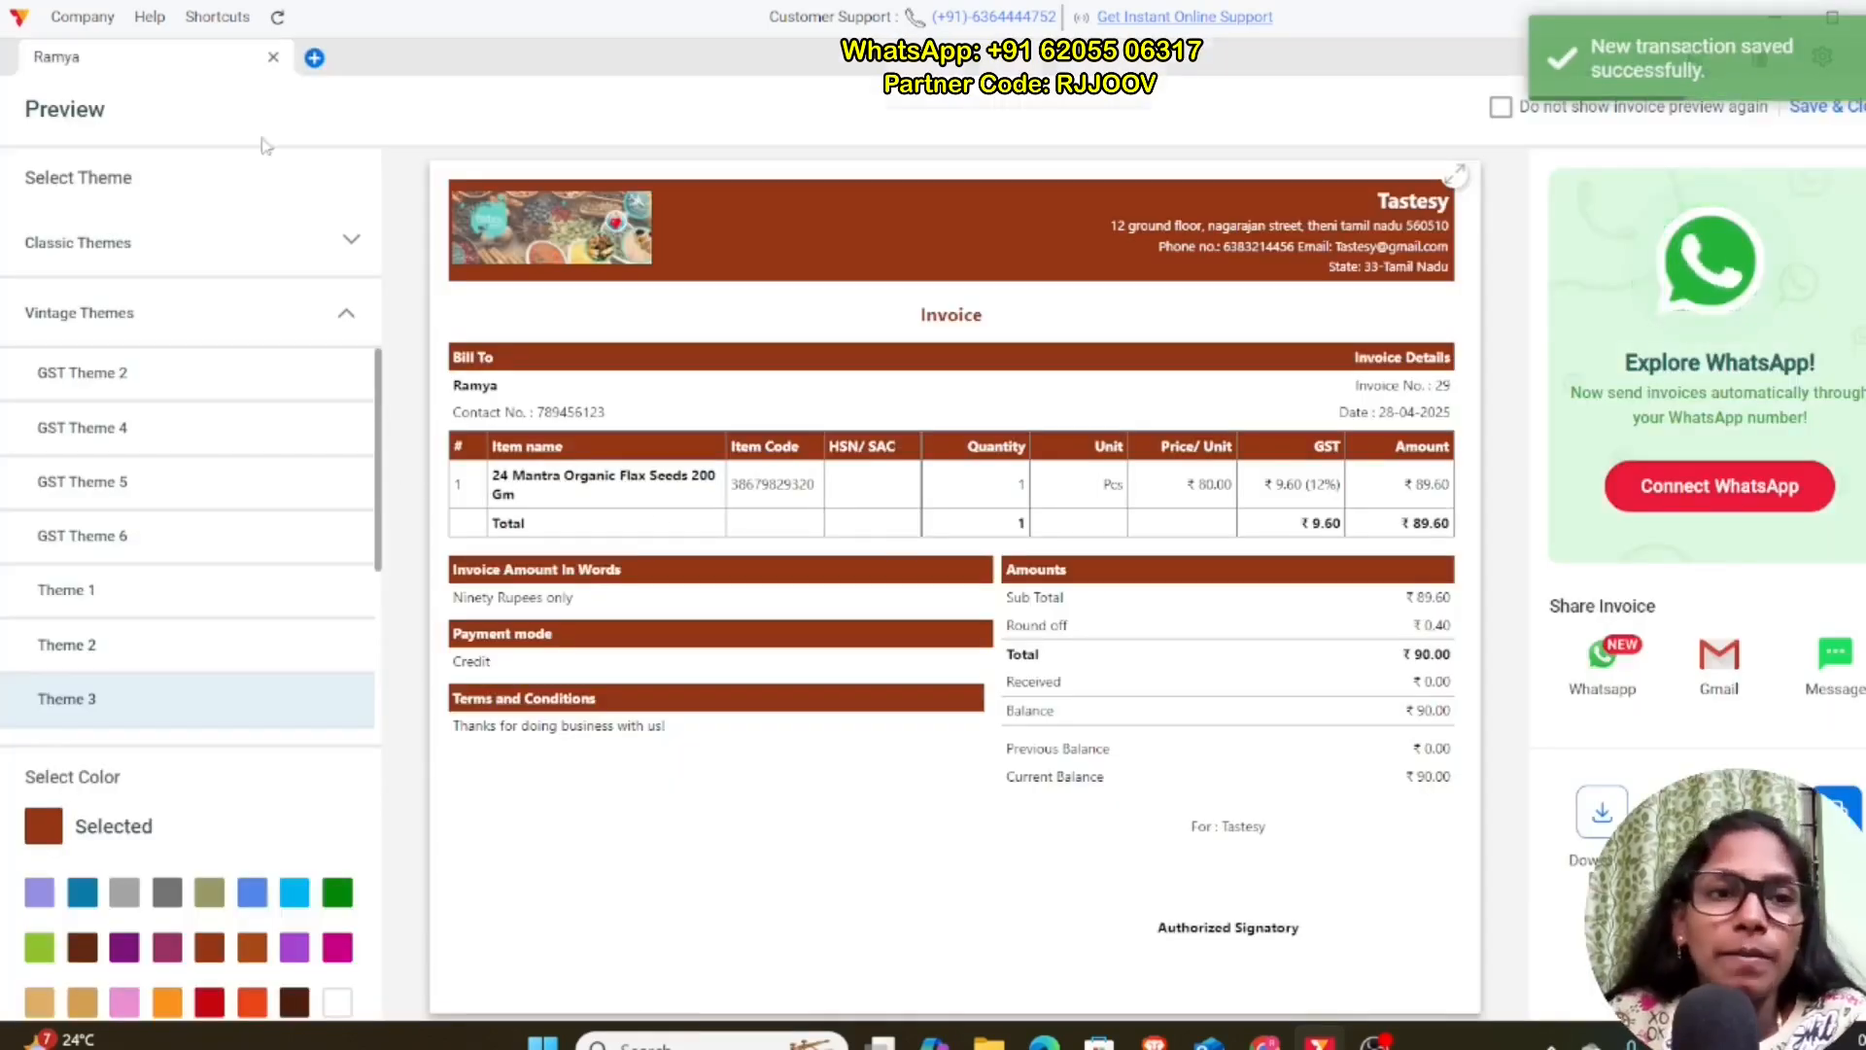
key("Escape")
Step: Start another sale invoice for a different zero-balance customer without a saved phone number, and fill in that customer's phone number
left_click(113, 208)
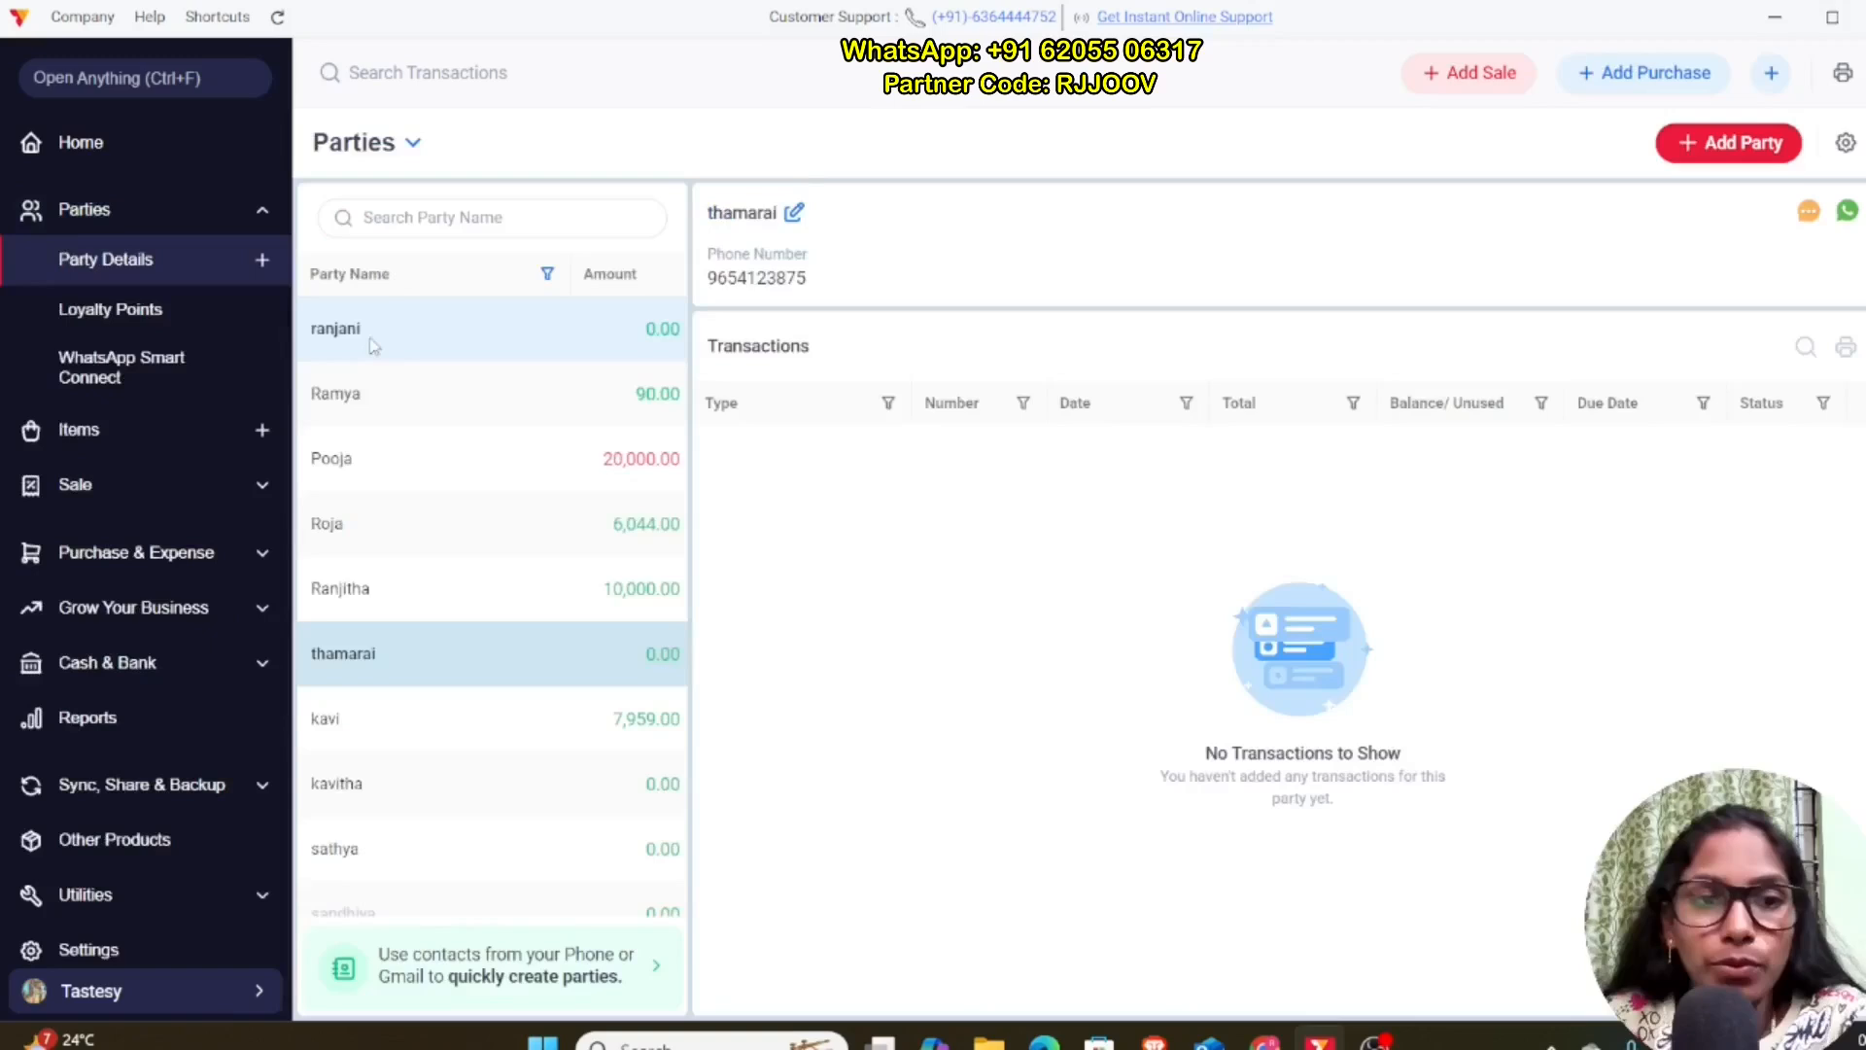
left_click(1459, 92)
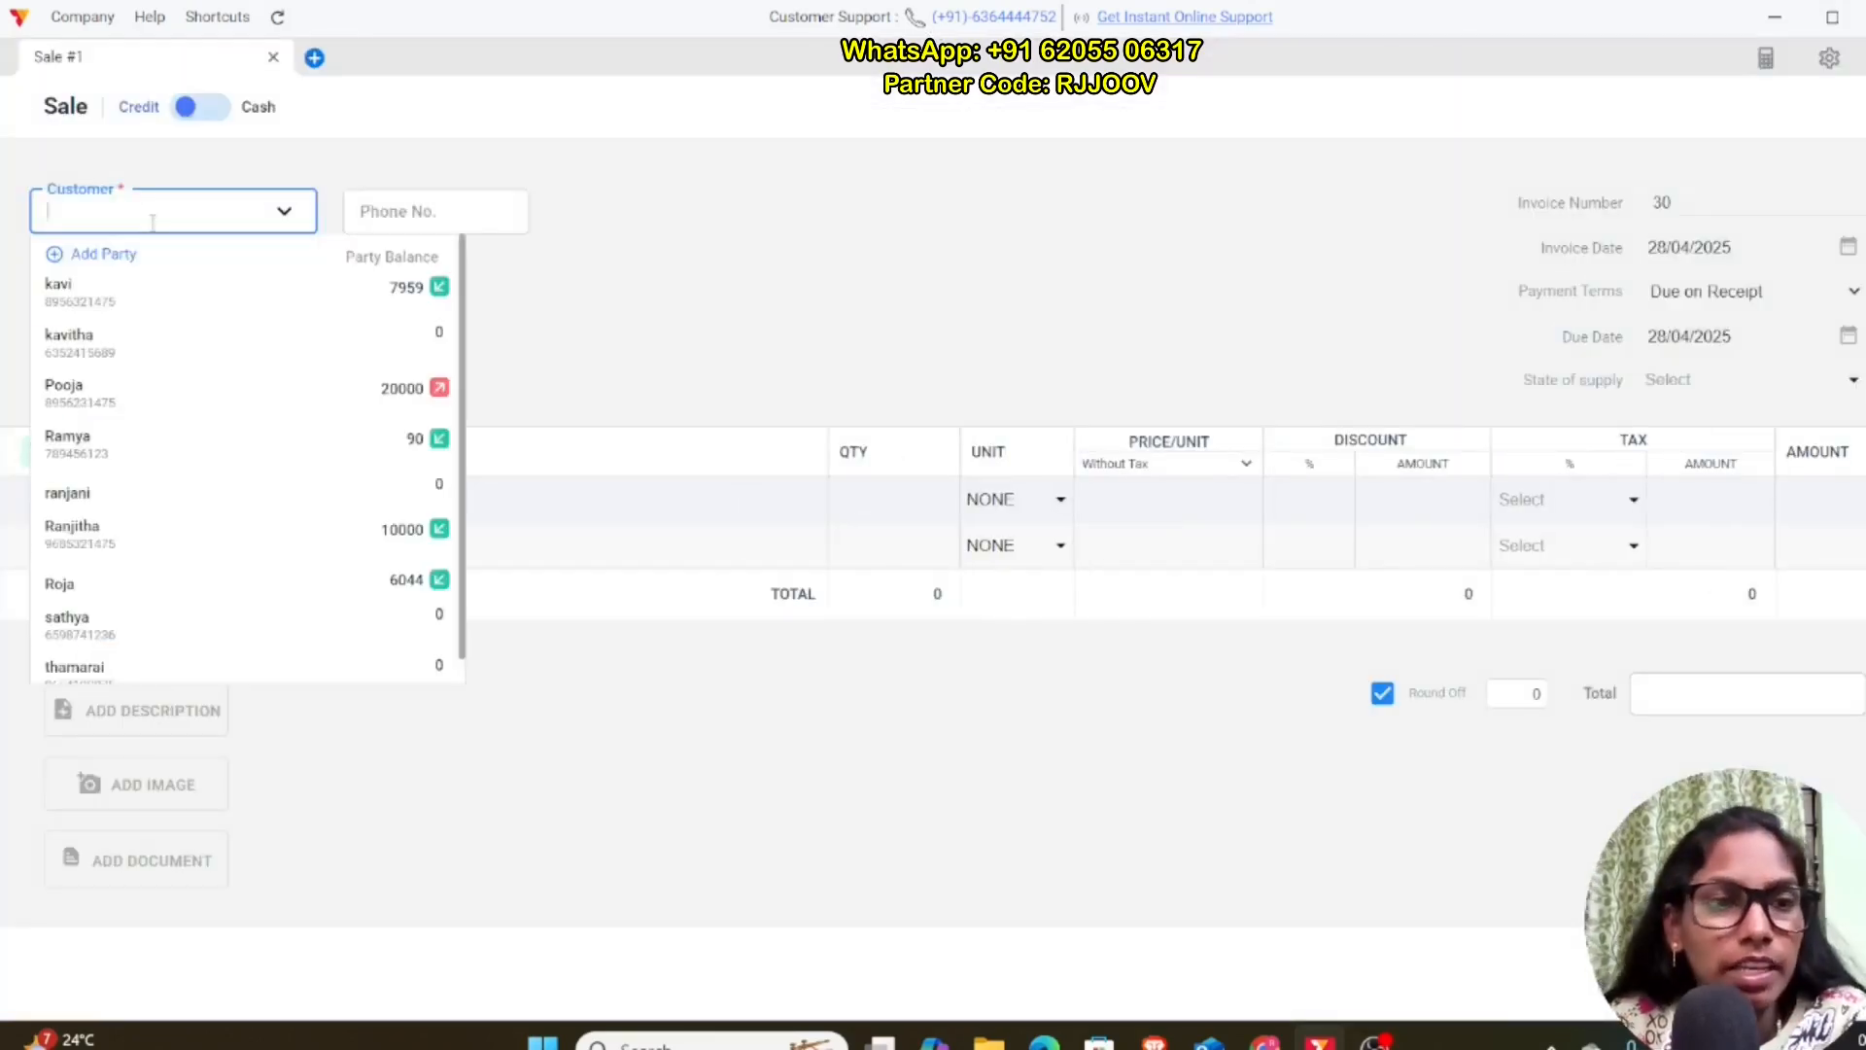
left_click(70, 494)
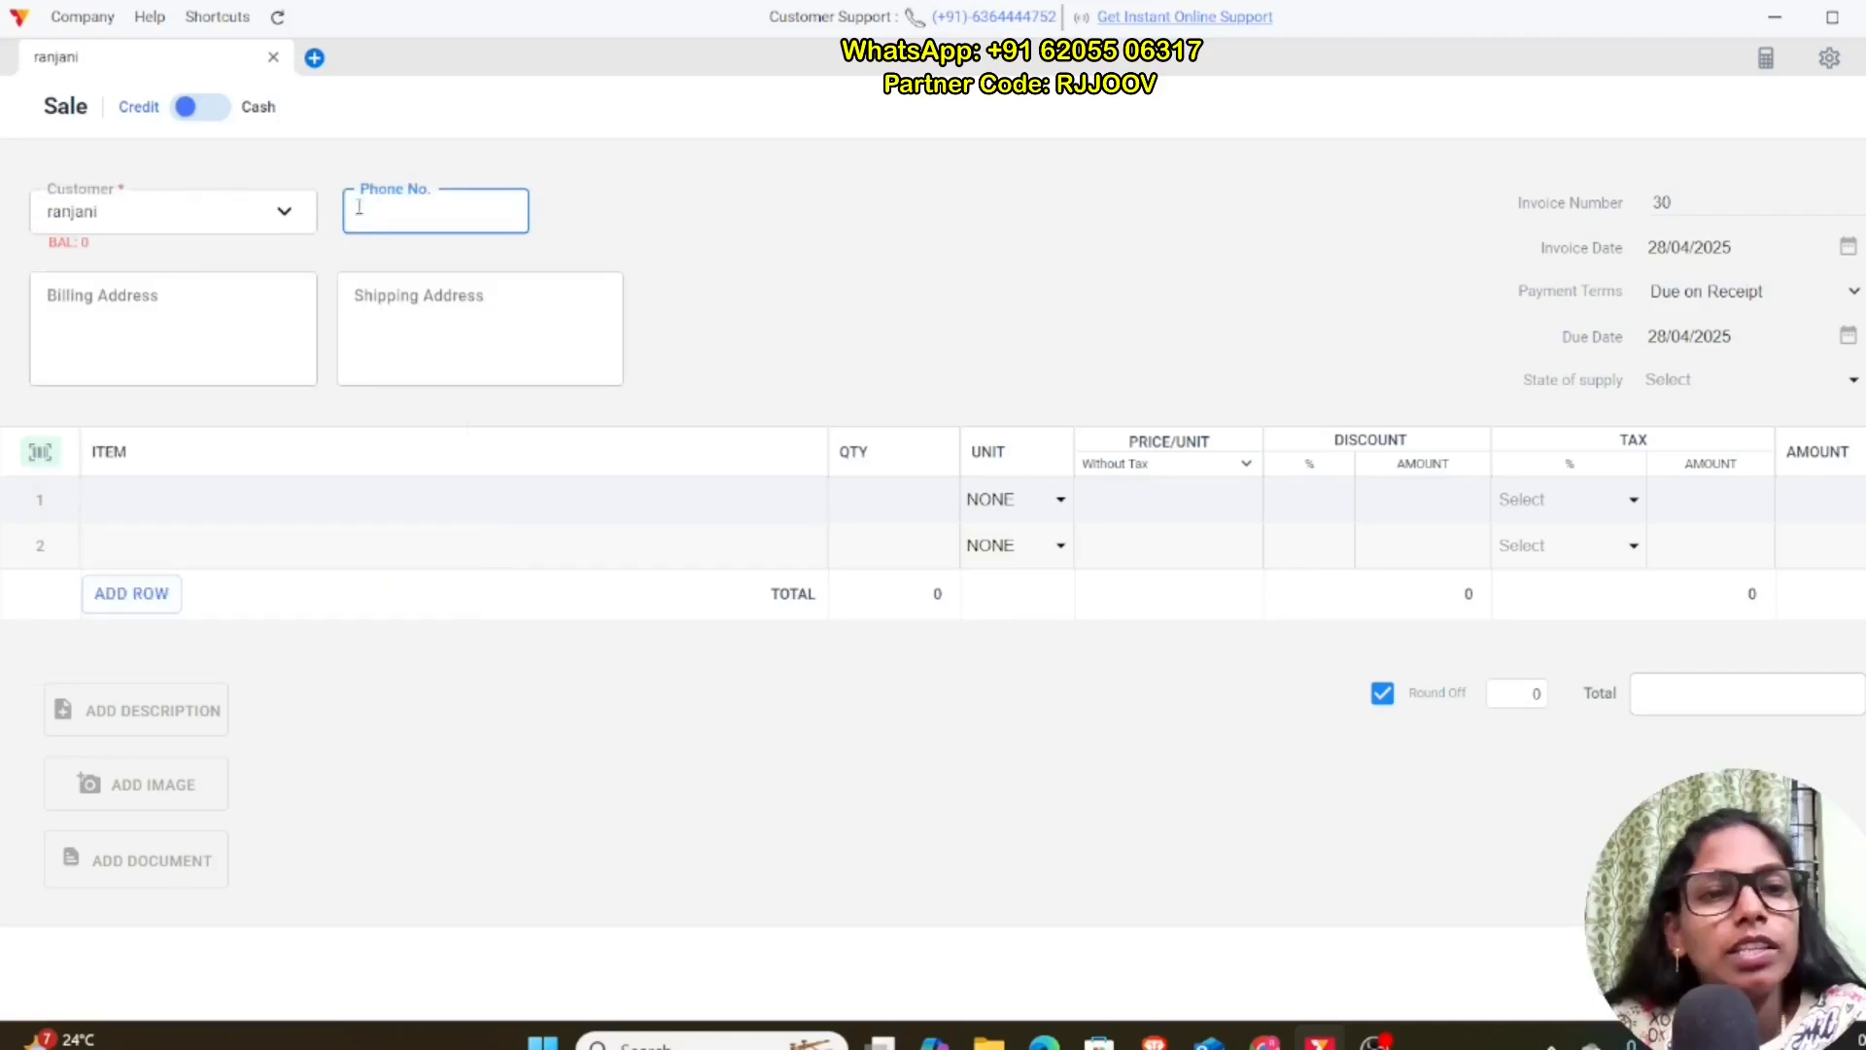
type("789456231")
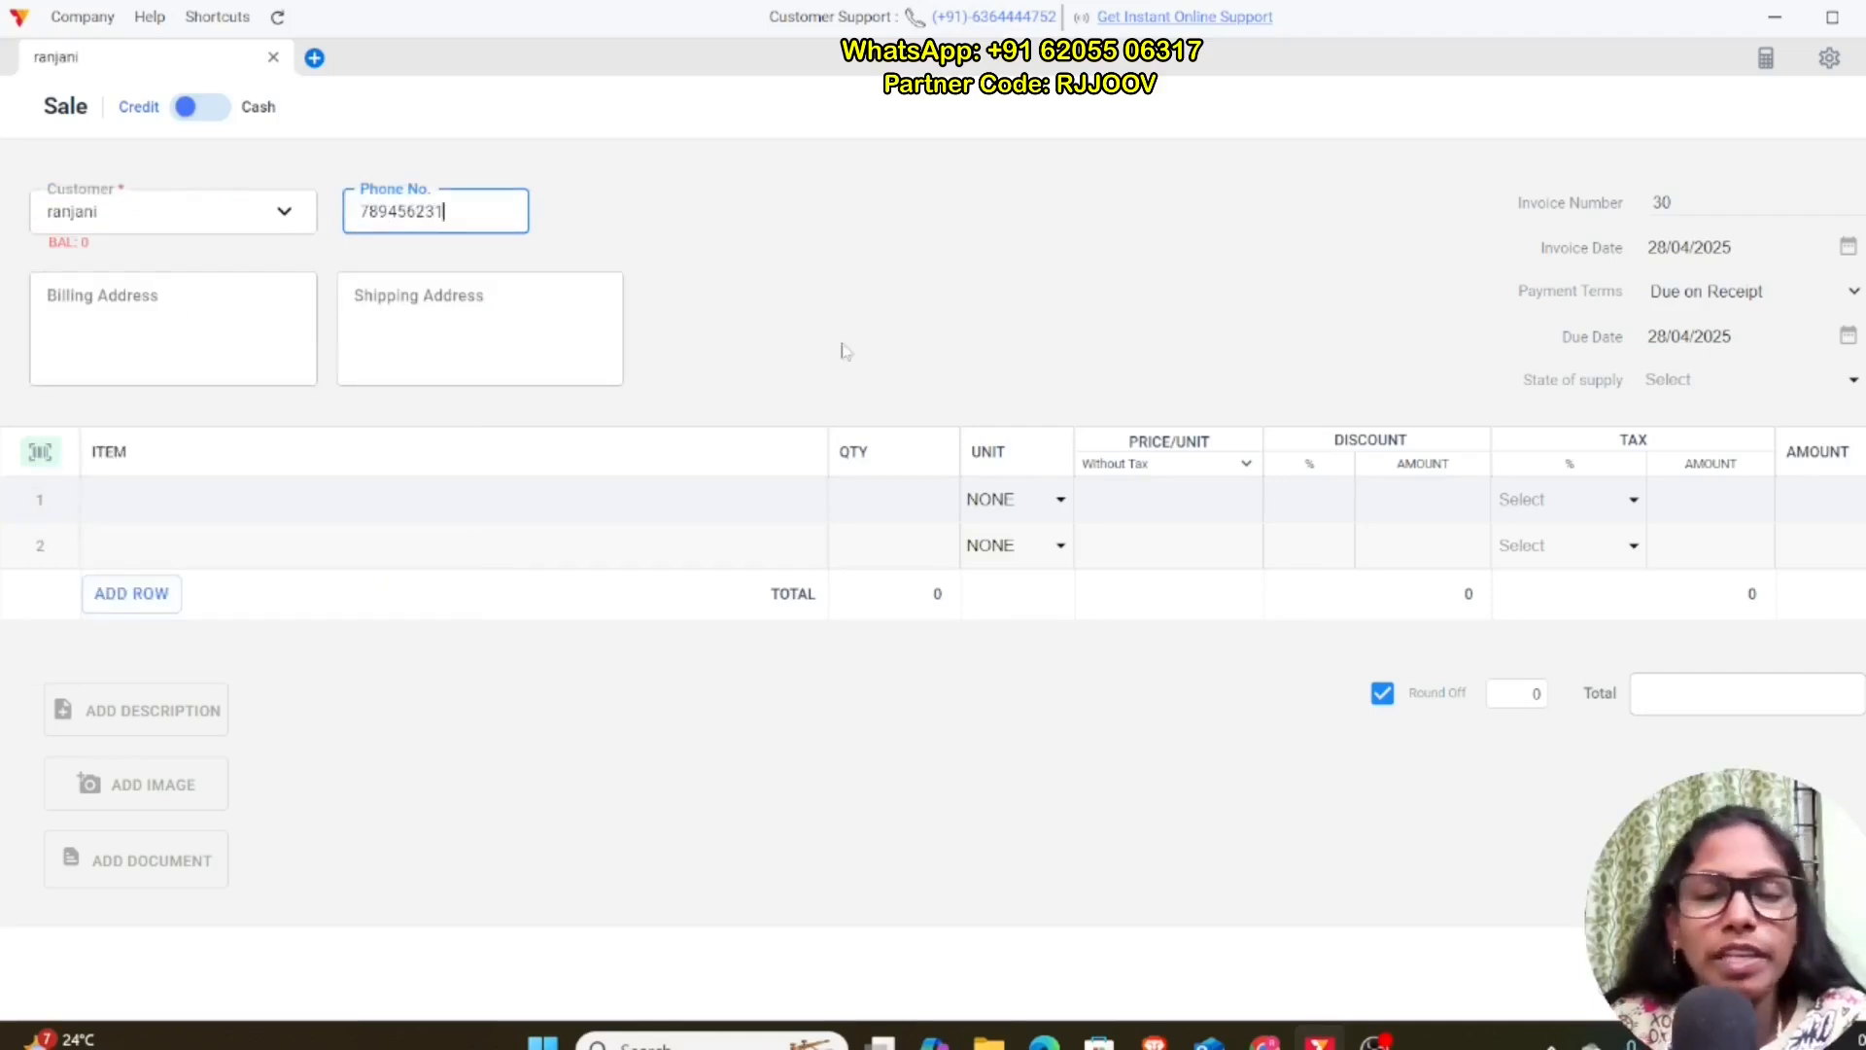
Step: Add 24 Mantra Organic Flax Seeds 200 Gm at a price per unit of 100 and save the second customer's invoice
left_click(107, 500)
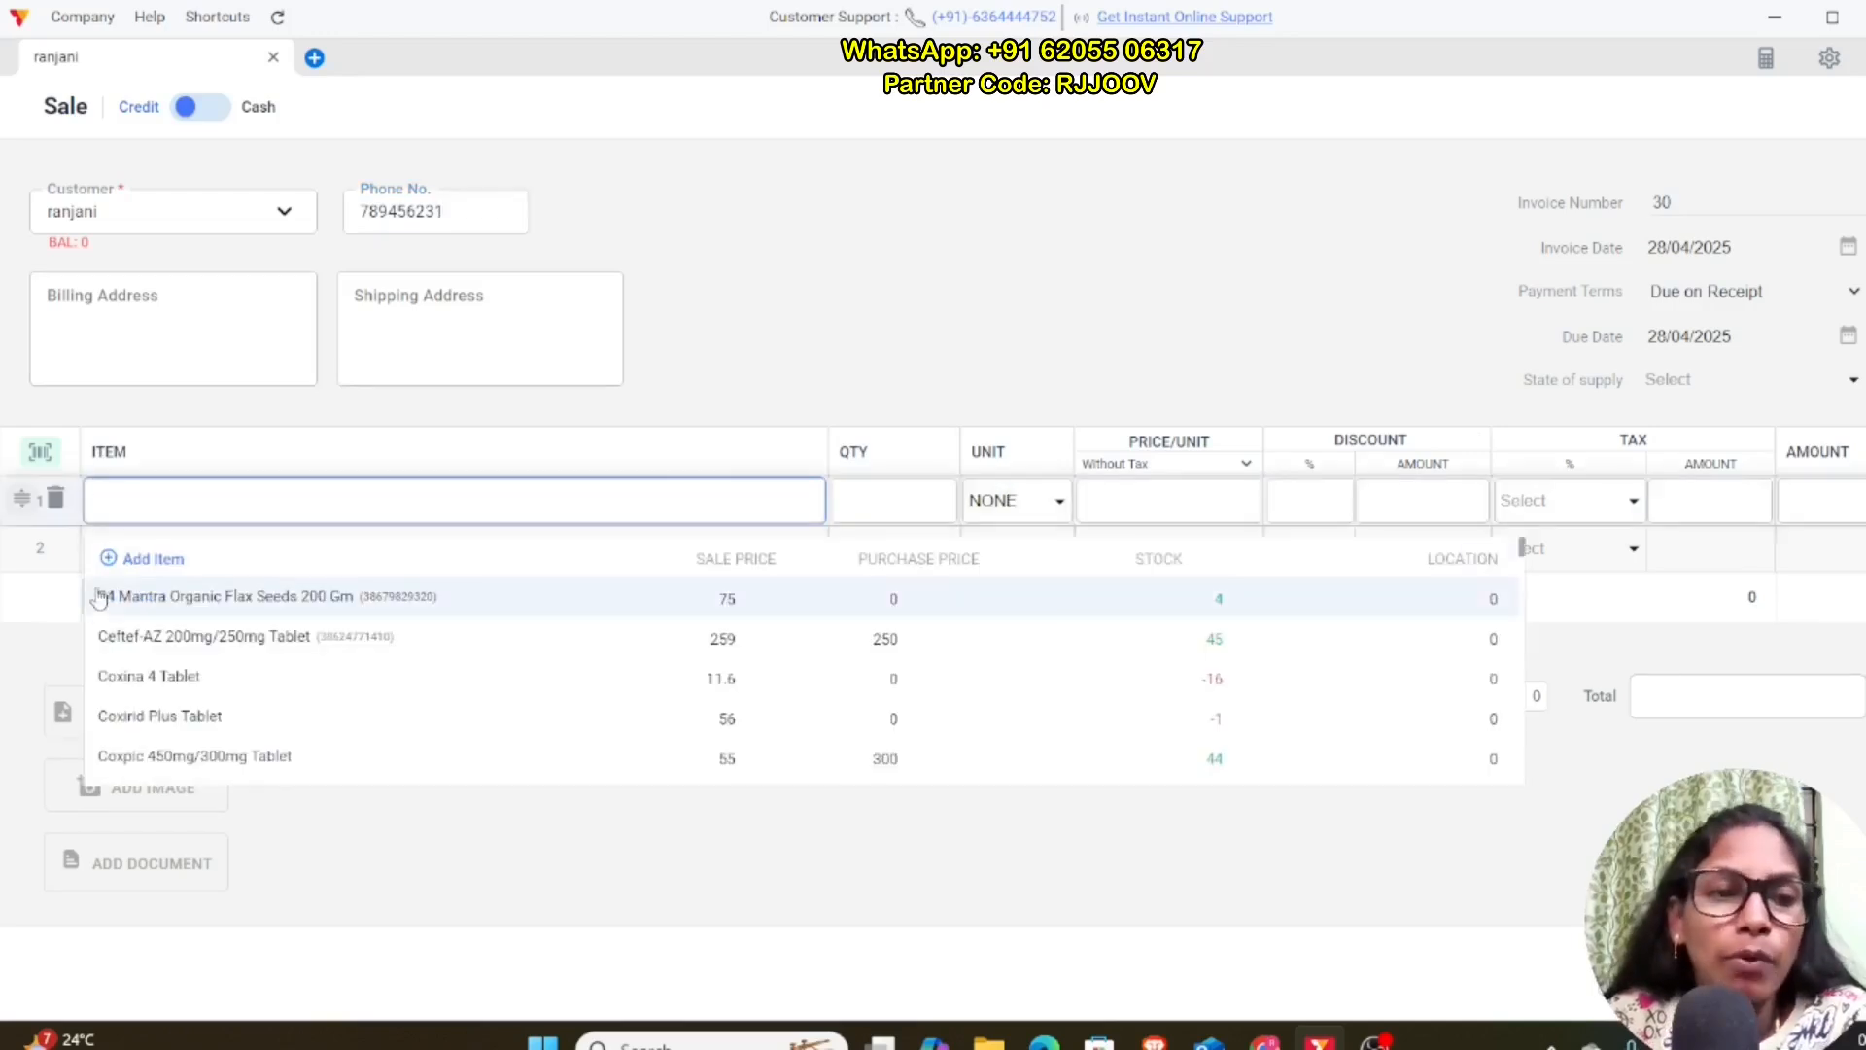
left_click(100, 596)
left_click(1236, 506)
type("100")
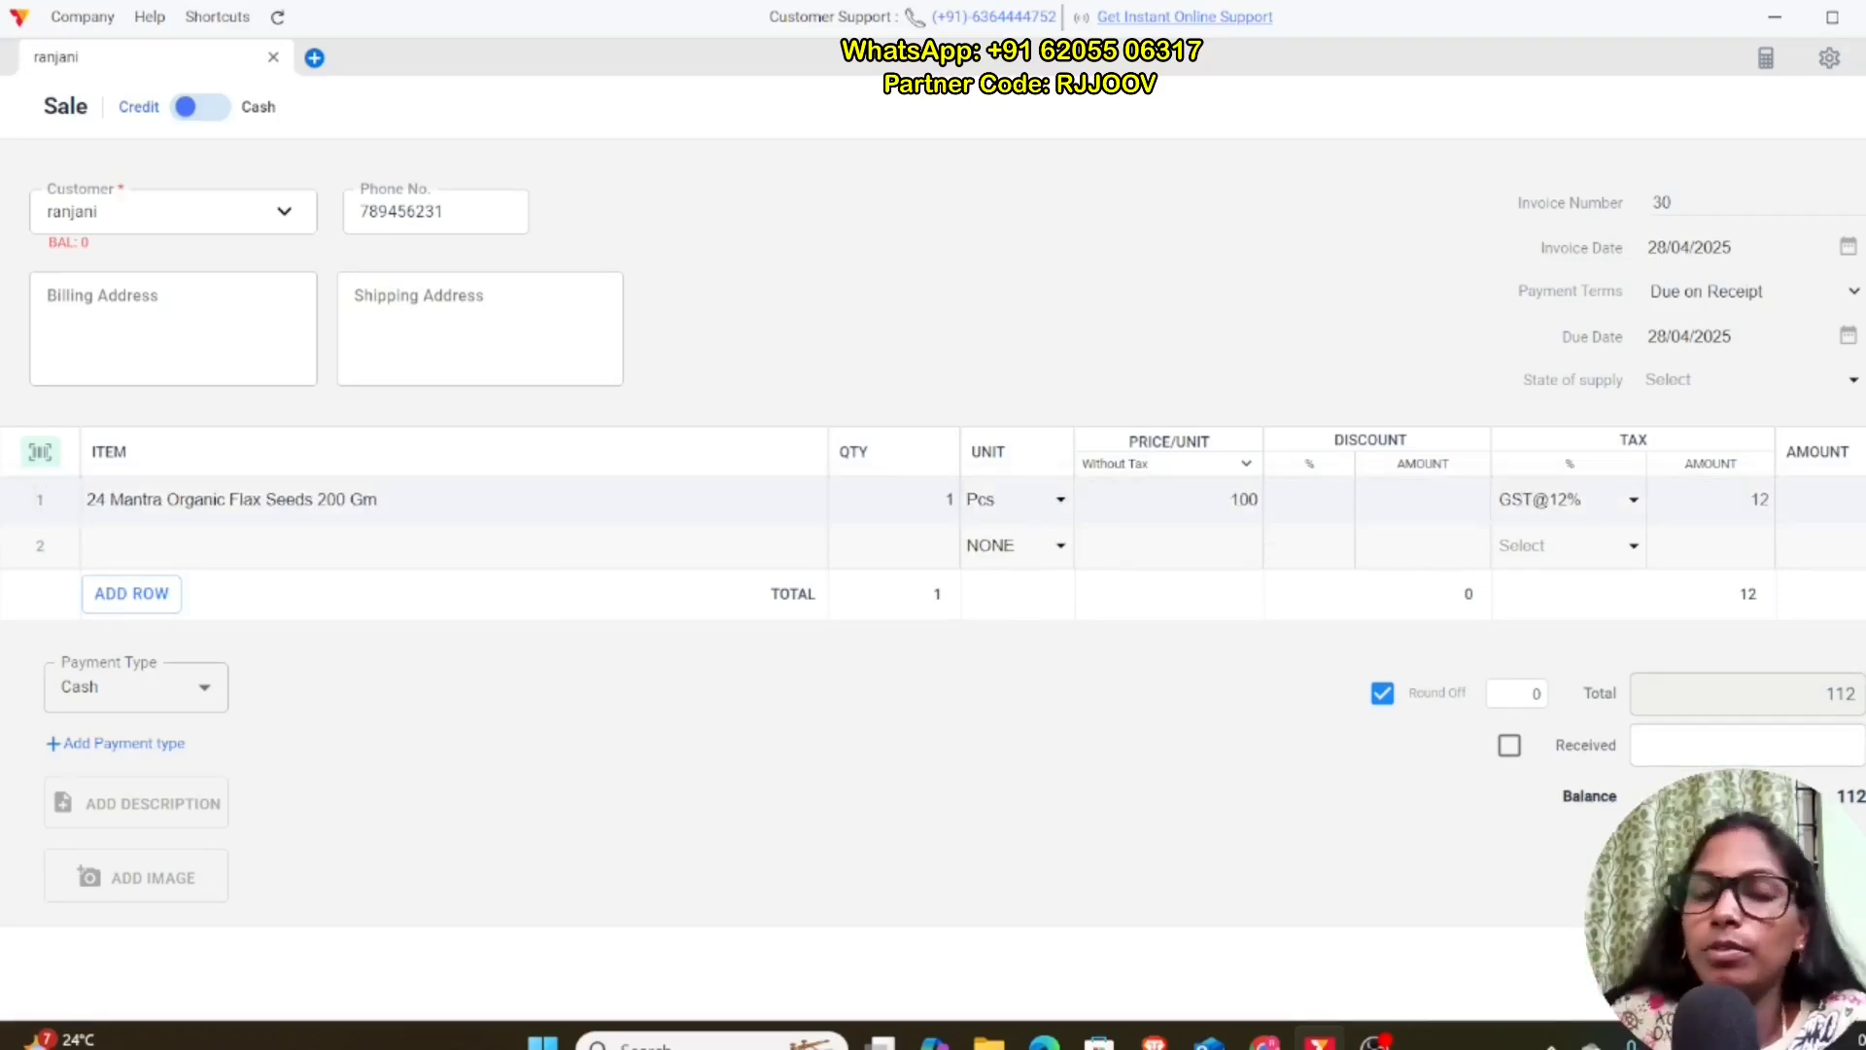
key("ctrl+s")
key("Escape")
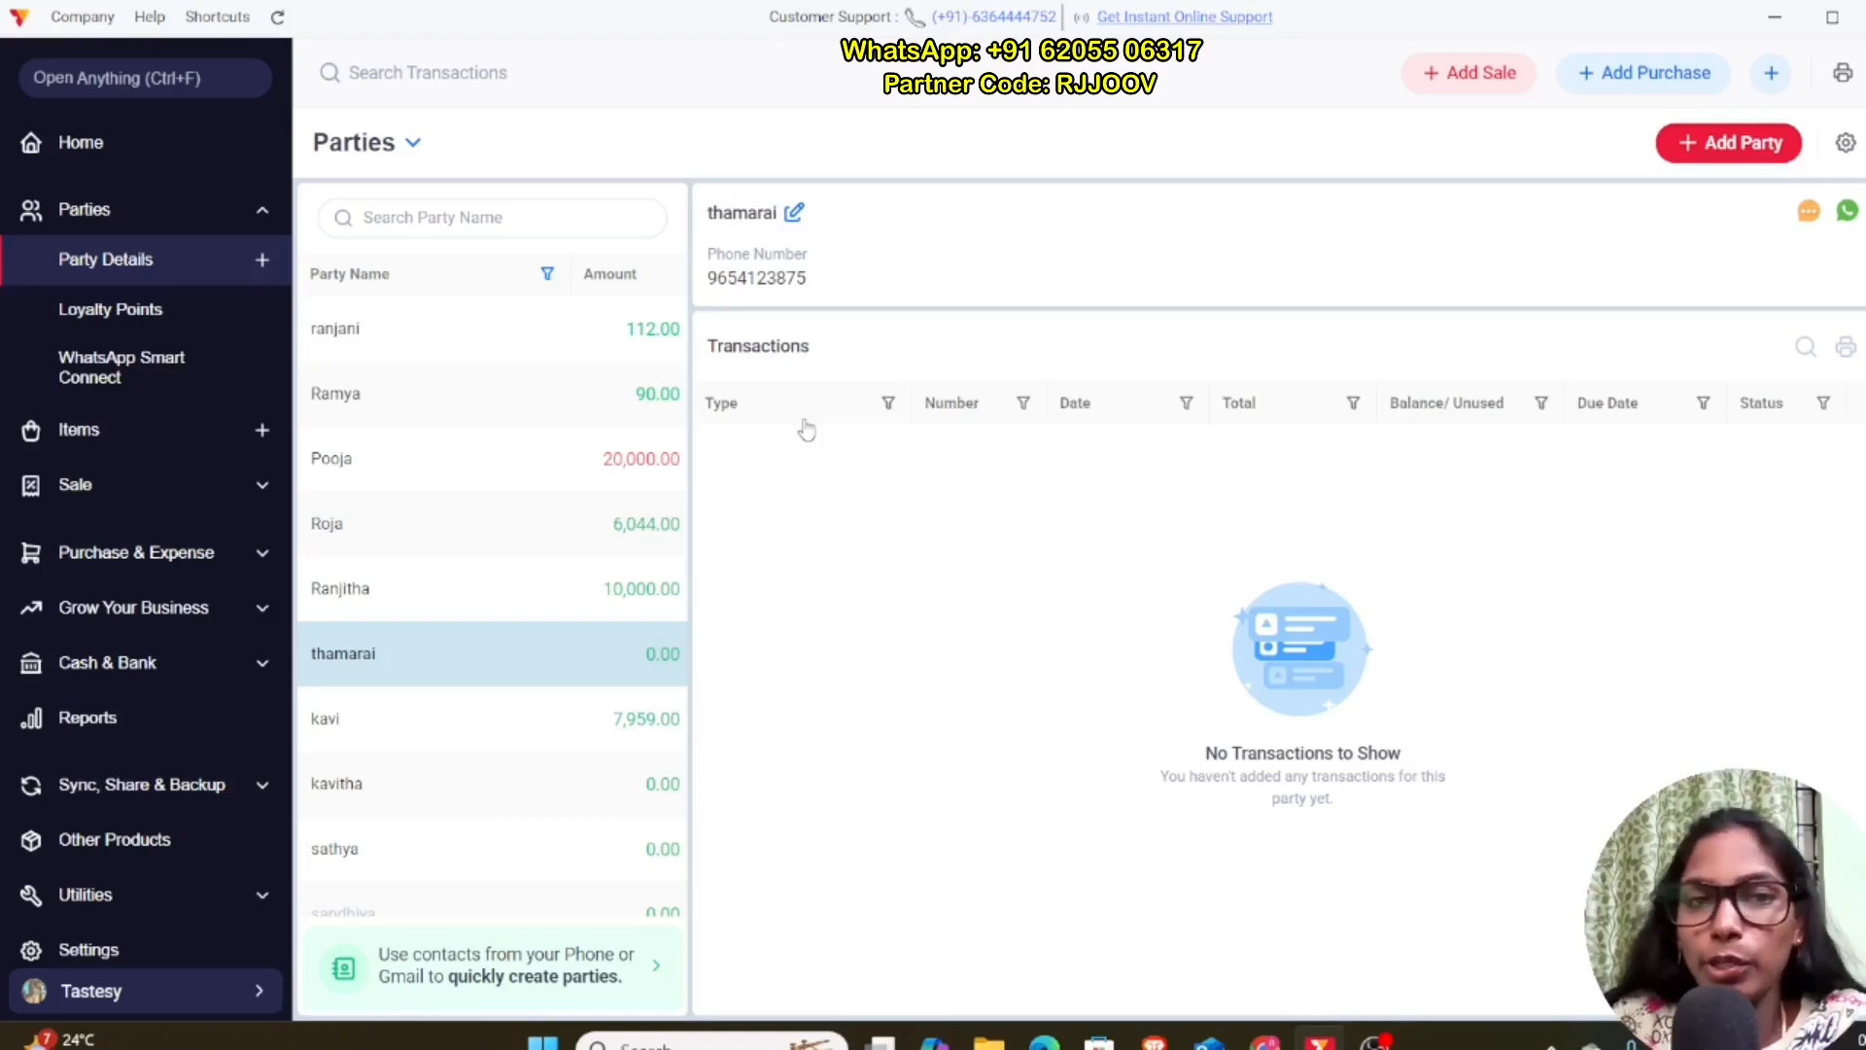
Step: Start a new sale invoice for the customer with the 112 balance and add 24 Mantra Organic Flax Seeds 200 Gm
left_click(32, 146)
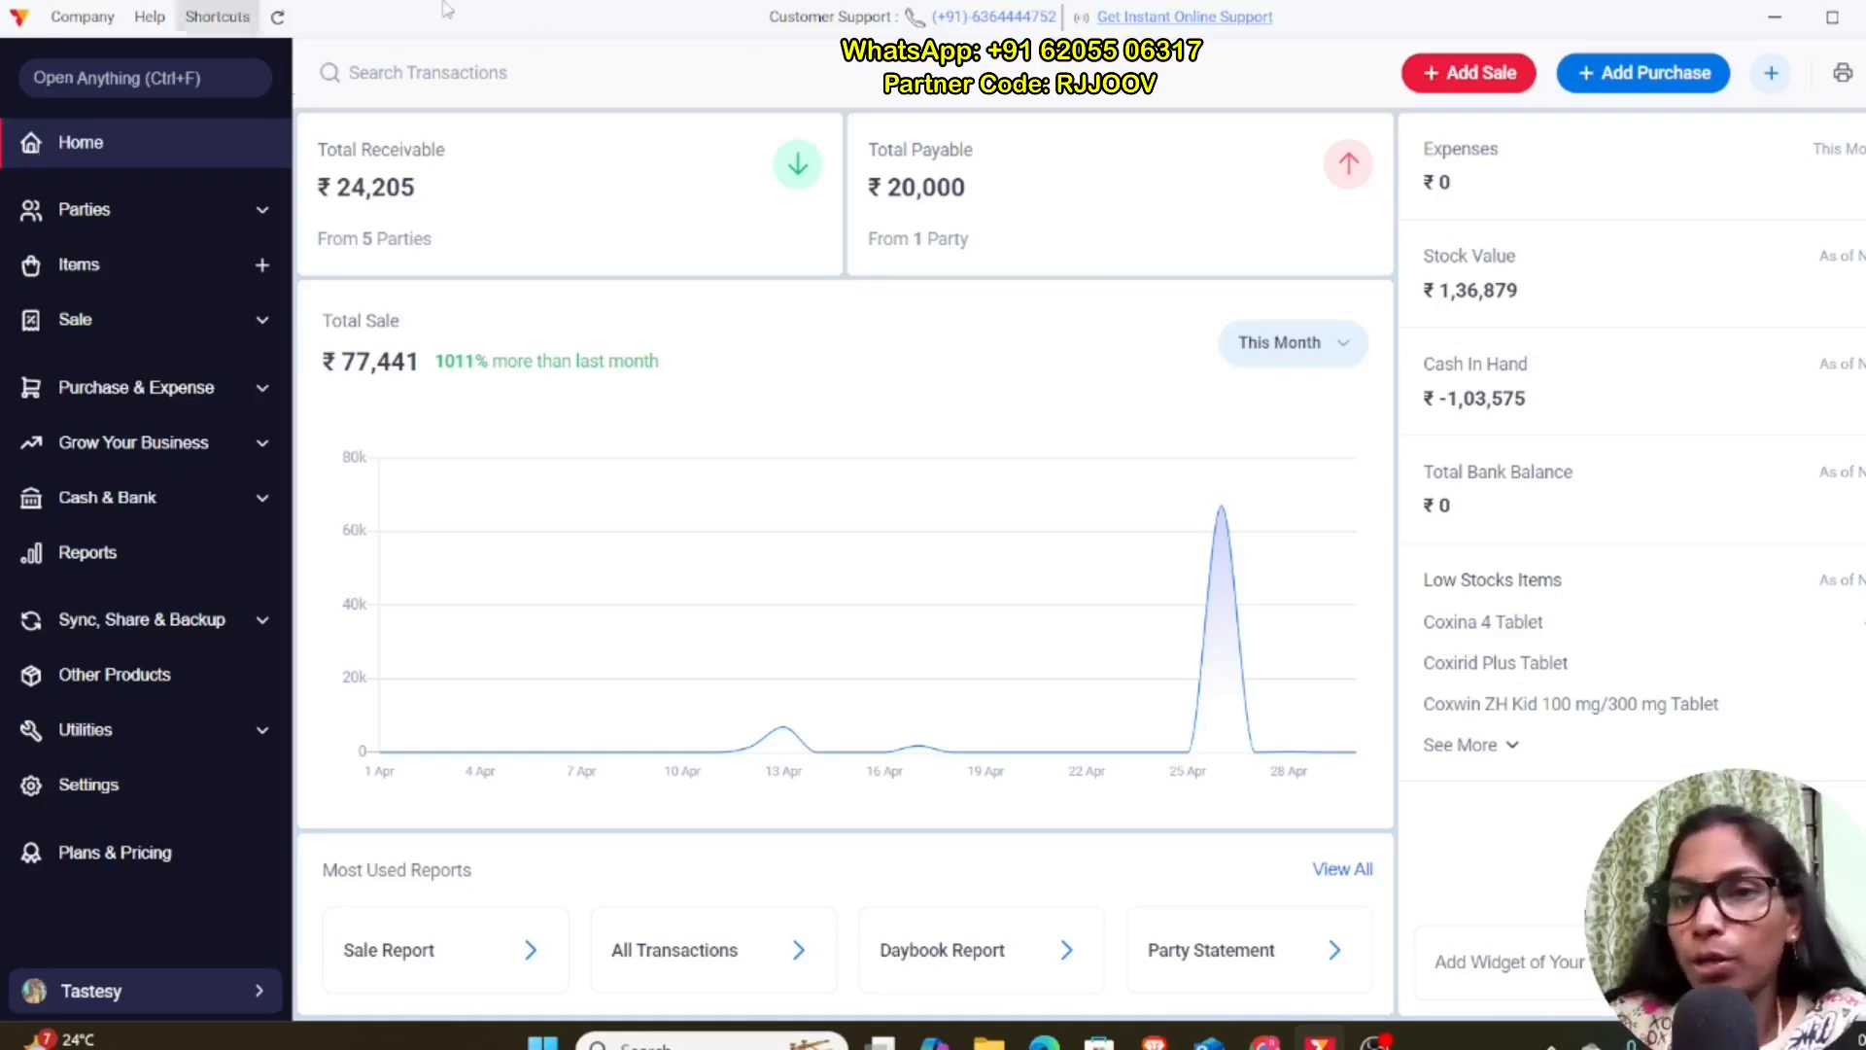
left_click(1526, 72)
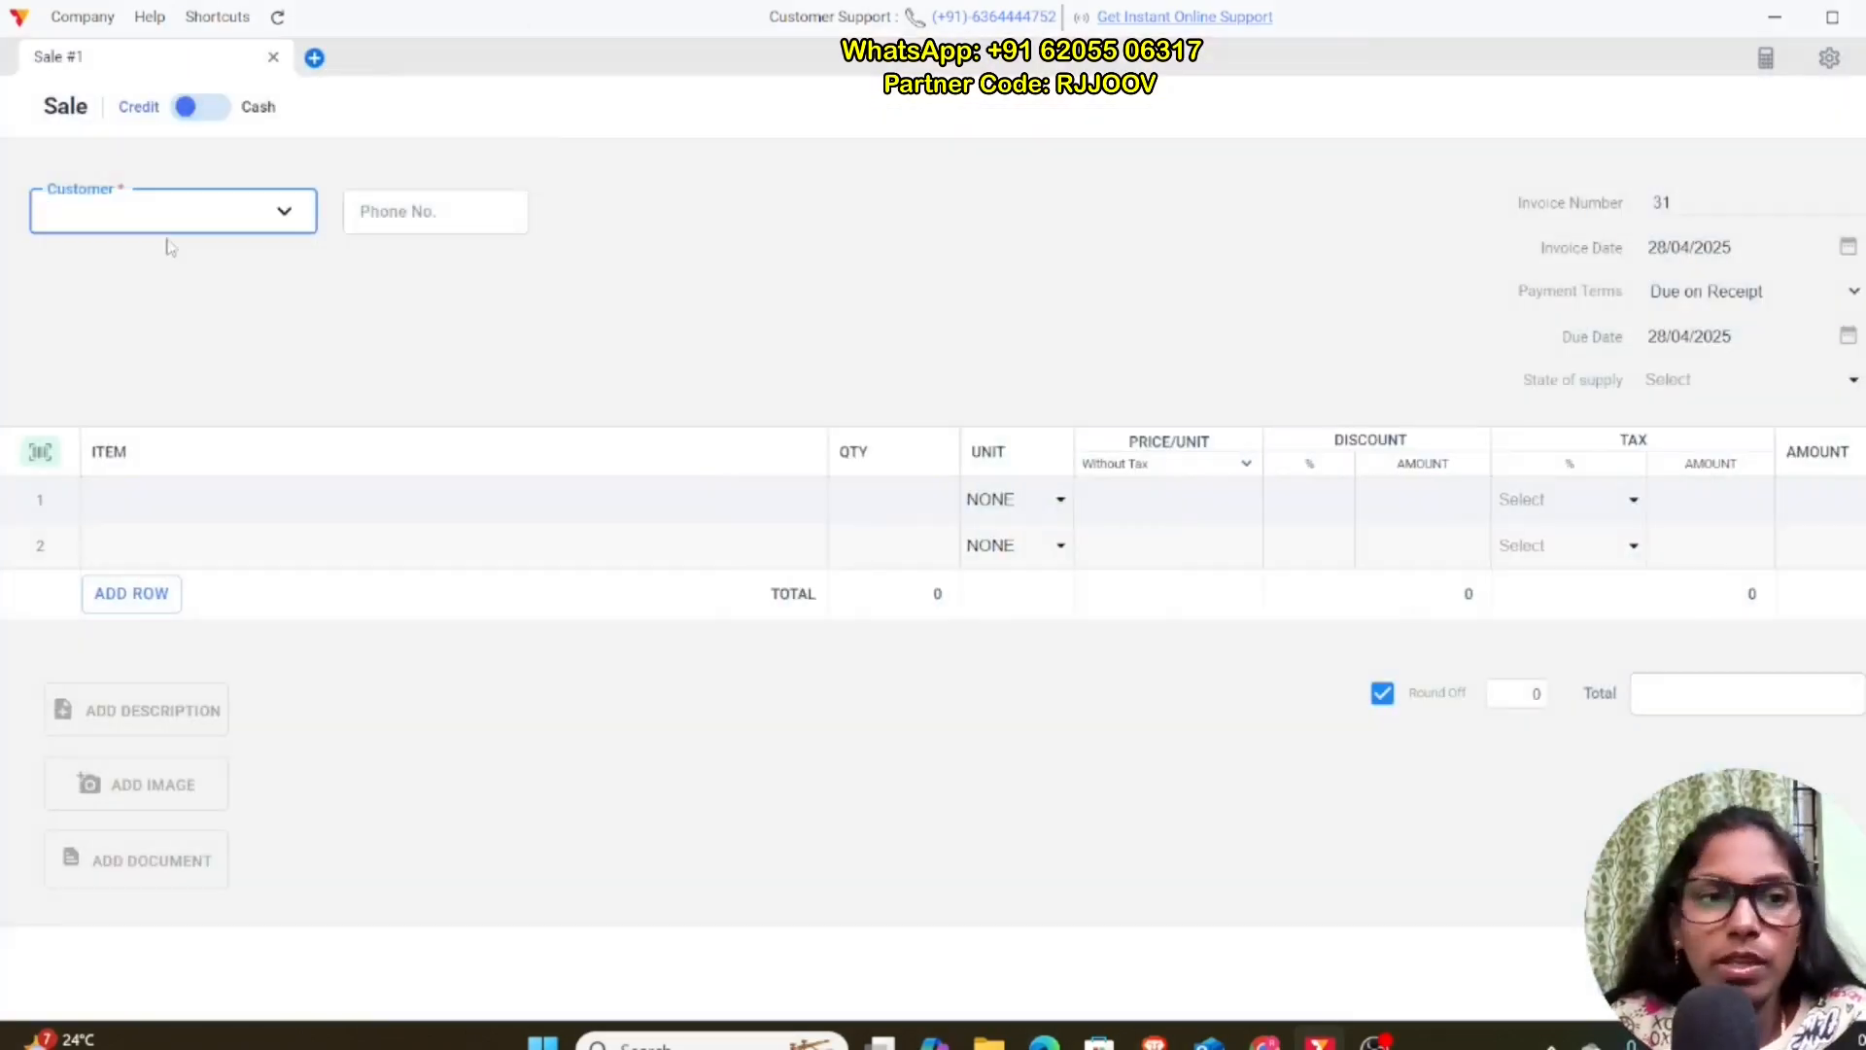
left_click(165, 224)
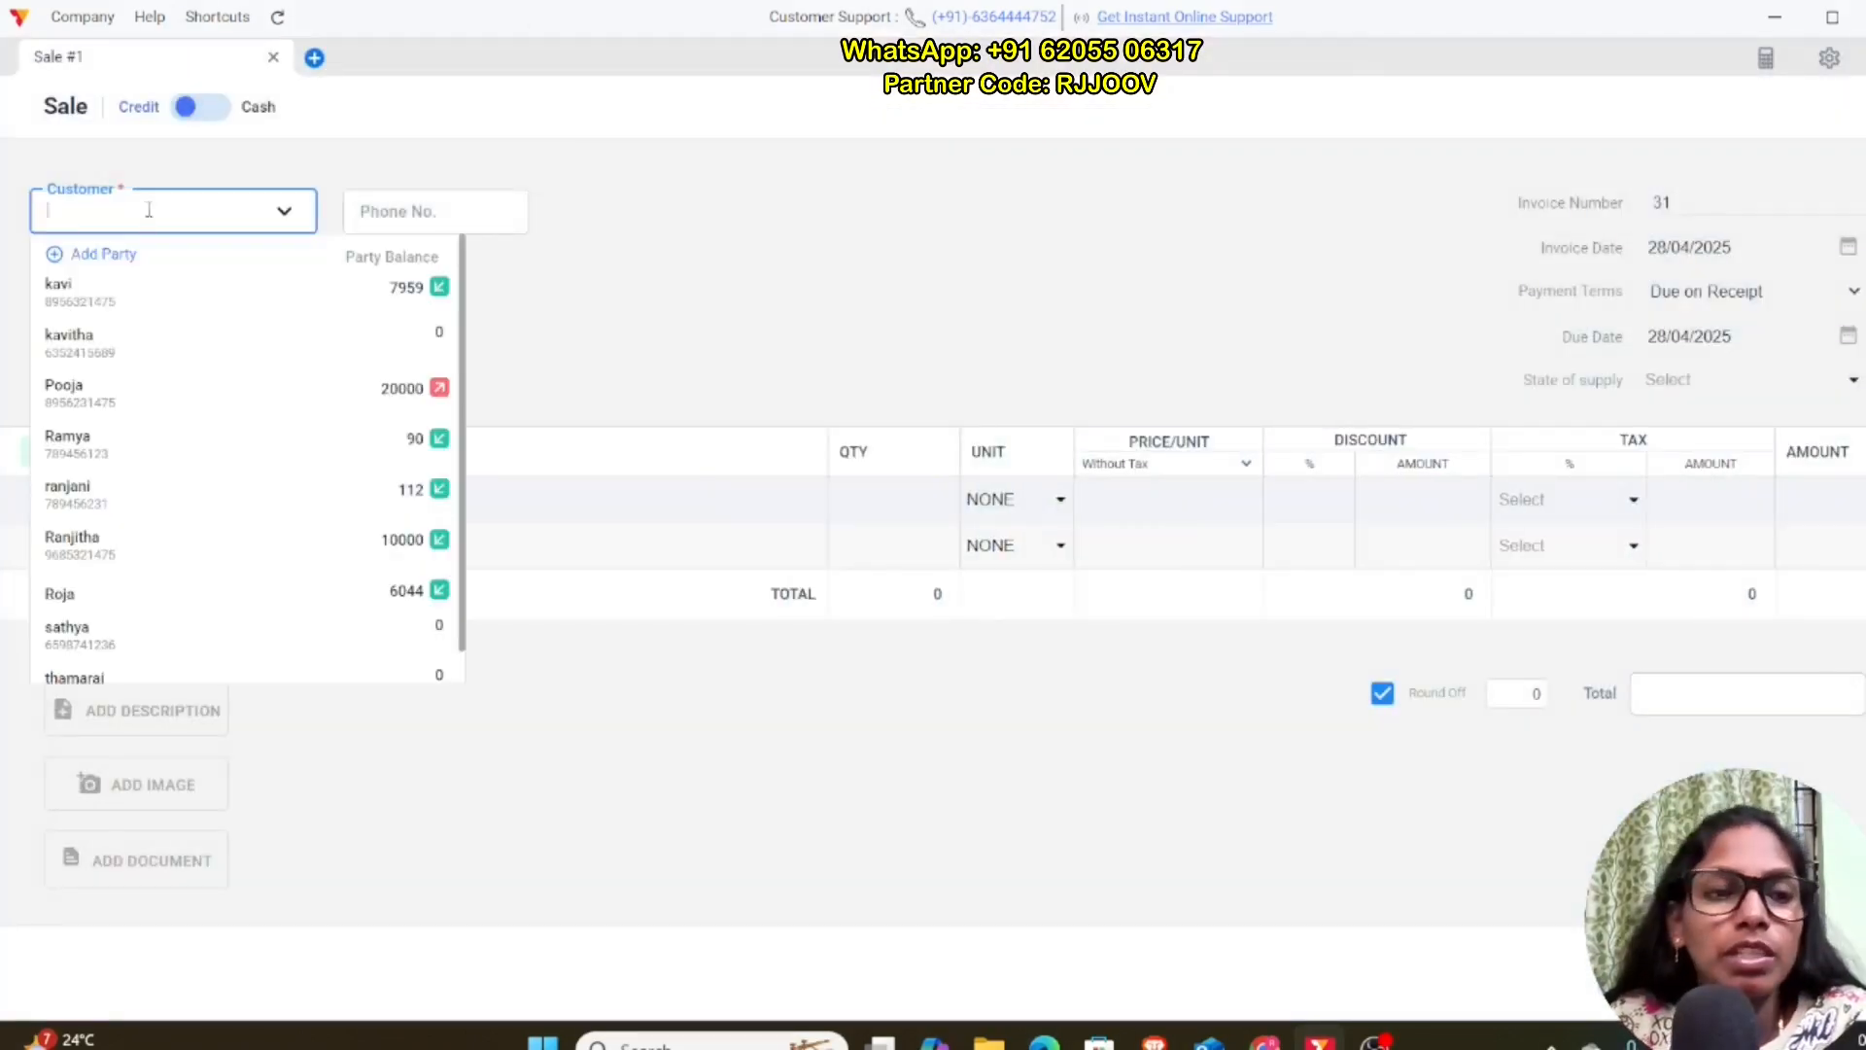
left_click(97, 501)
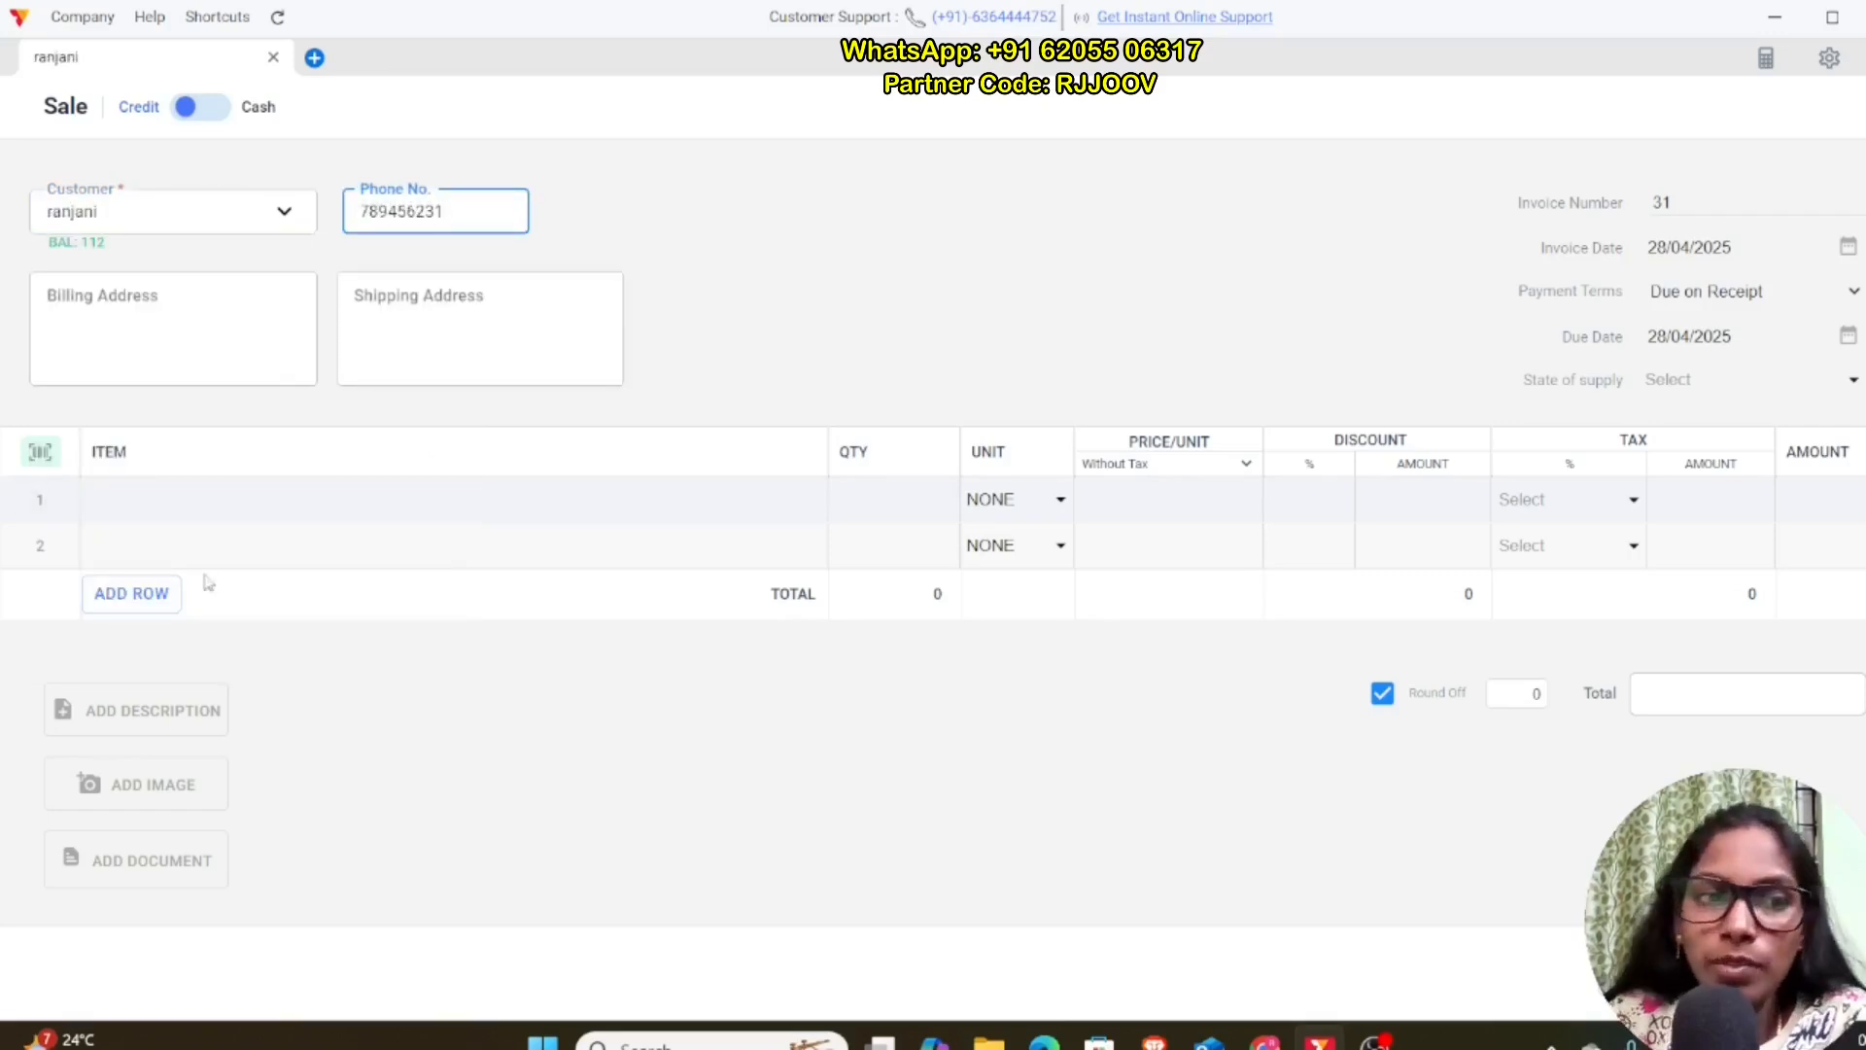
left_click(126, 500)
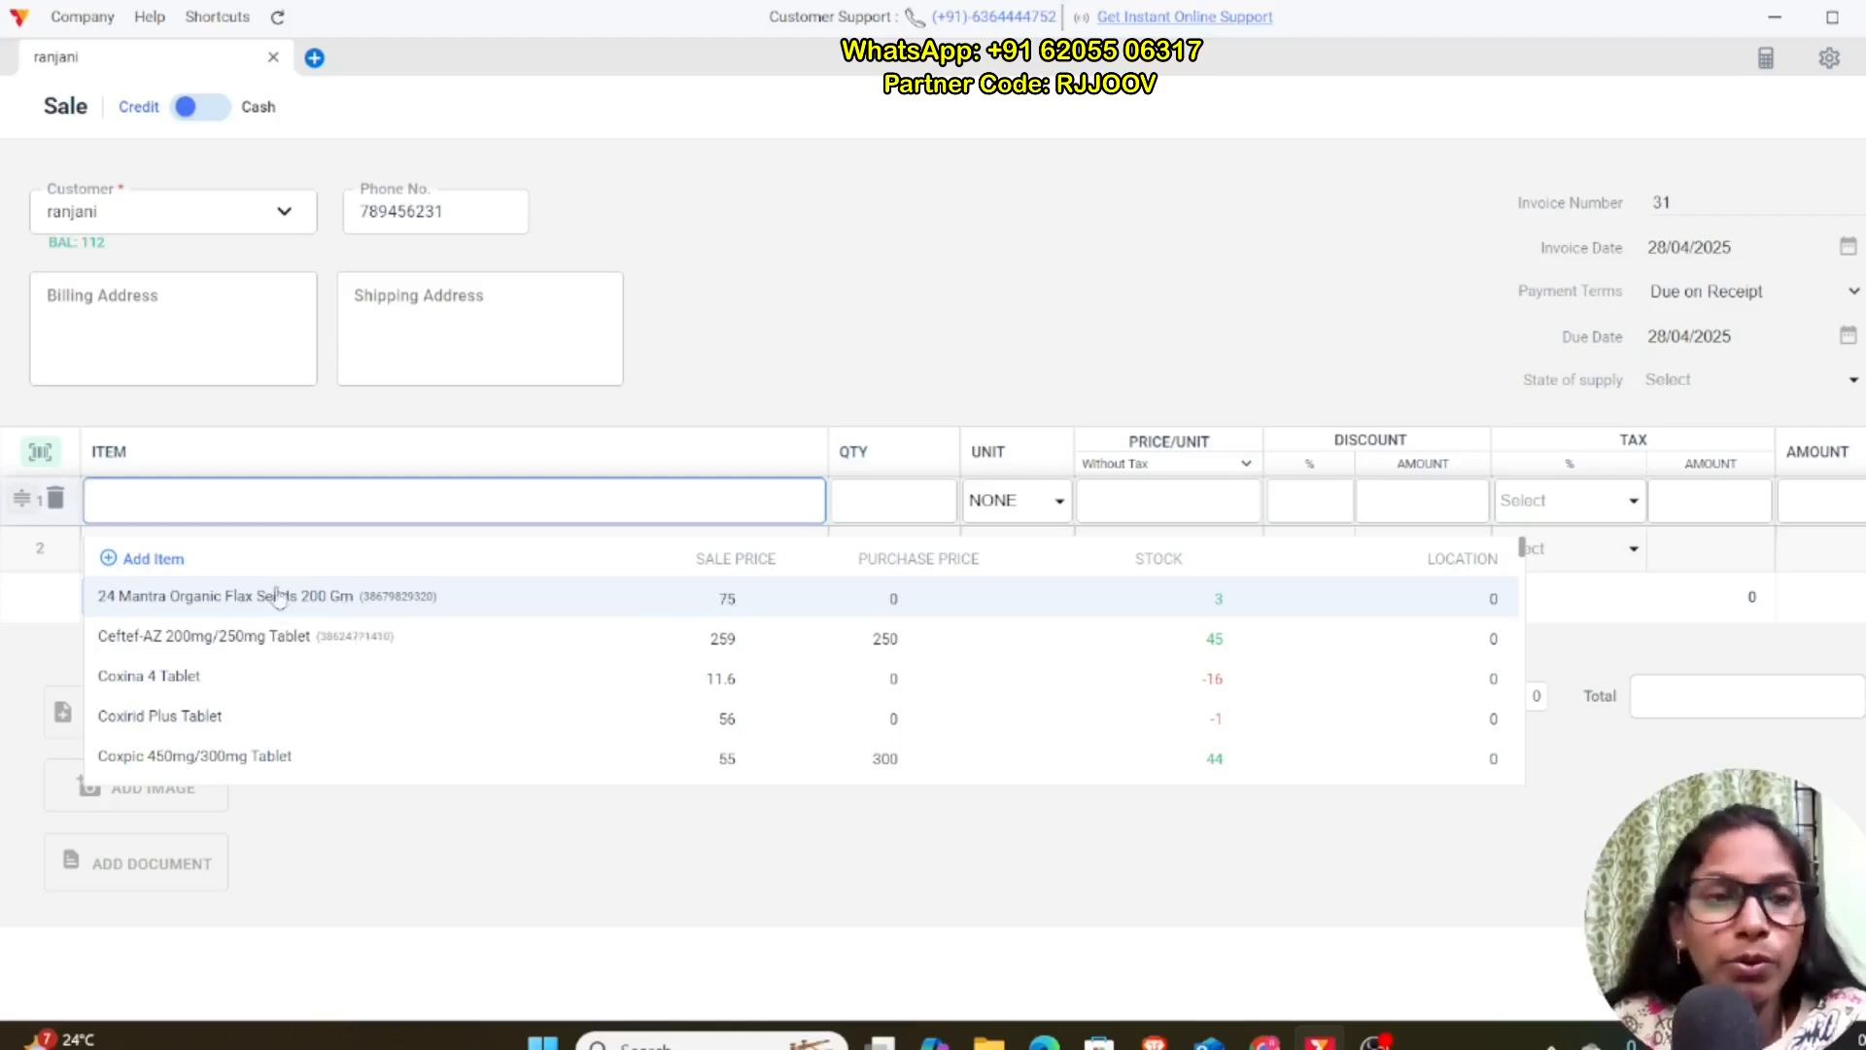
left_click(138, 601)
left_click_drag(1217, 503, 1281, 502)
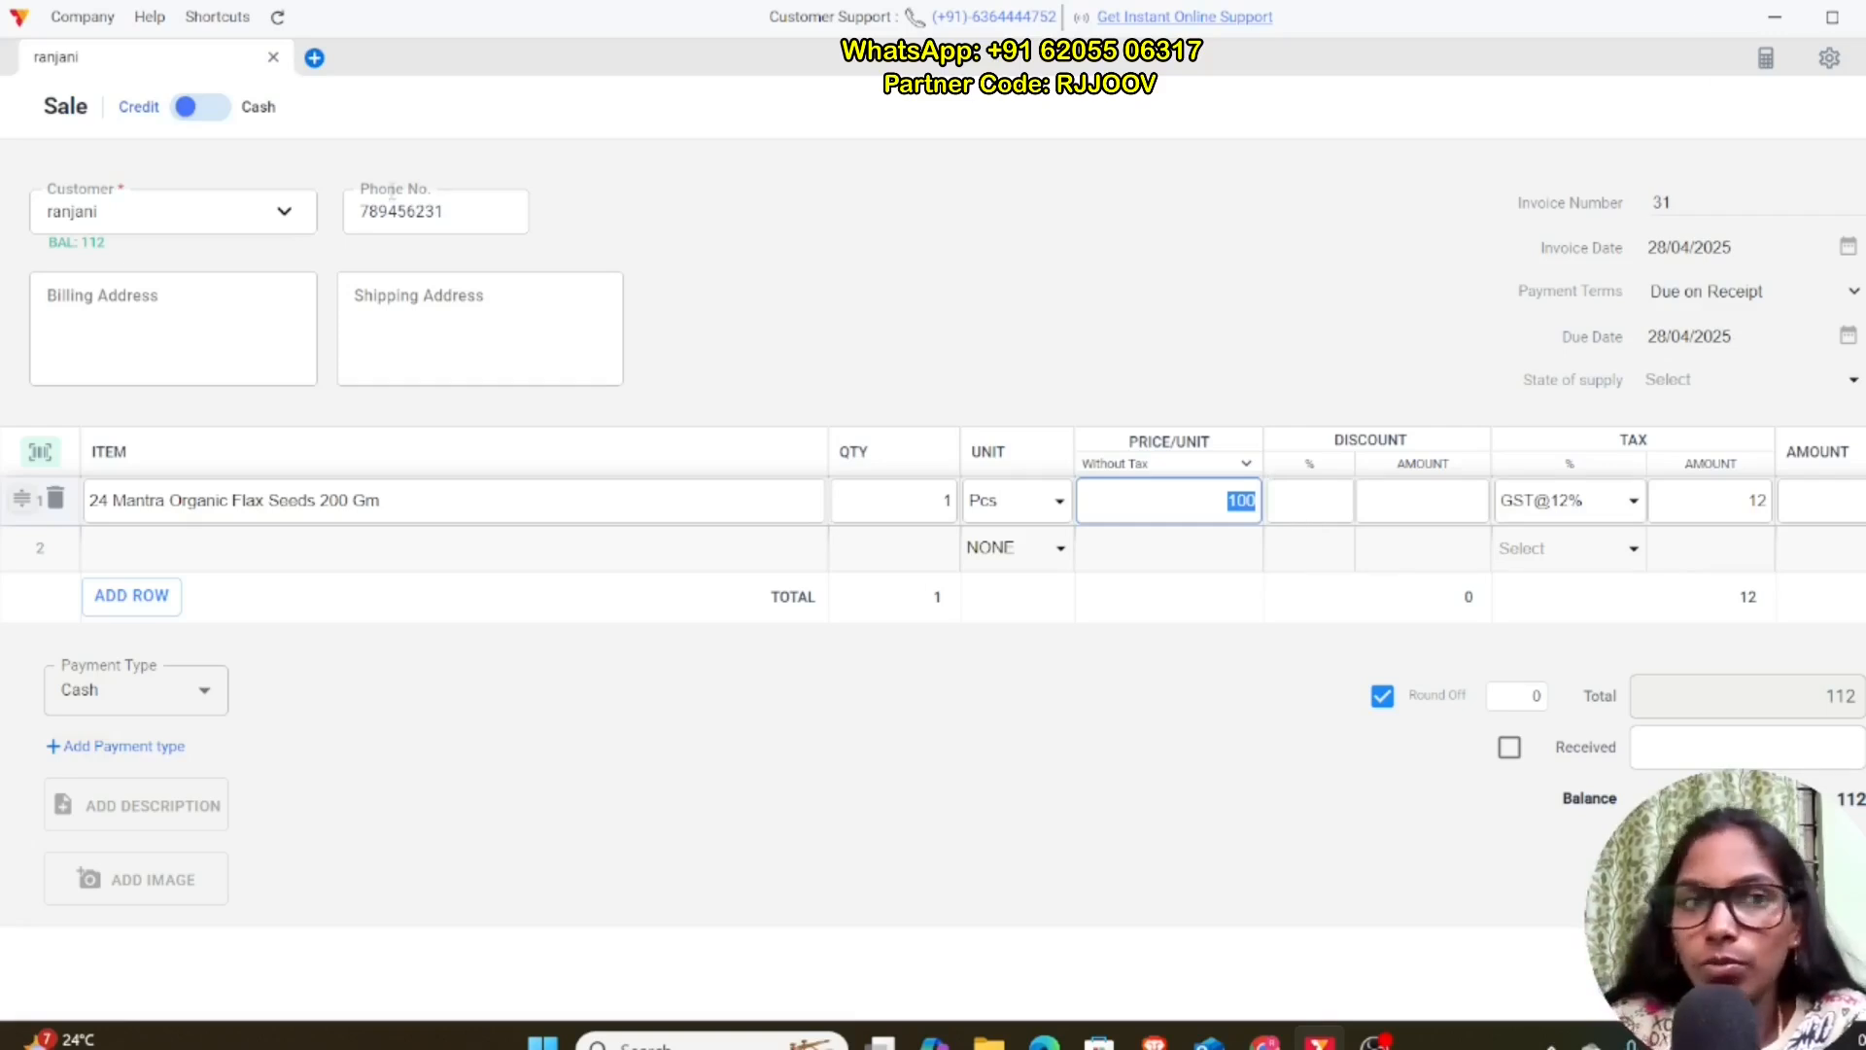
Step: Switch the invoice to the customer with the 90 balance and re-enter 24 Mantra Organic Flax Seeds 200 Gm as its item
left_click(55, 497)
left_click(244, 200)
key("BackSpace")
key("BackSpace")
key("BackSpace")
key("BackSpace")
key("BackSpace")
key("BackSpace")
key("BackSpace")
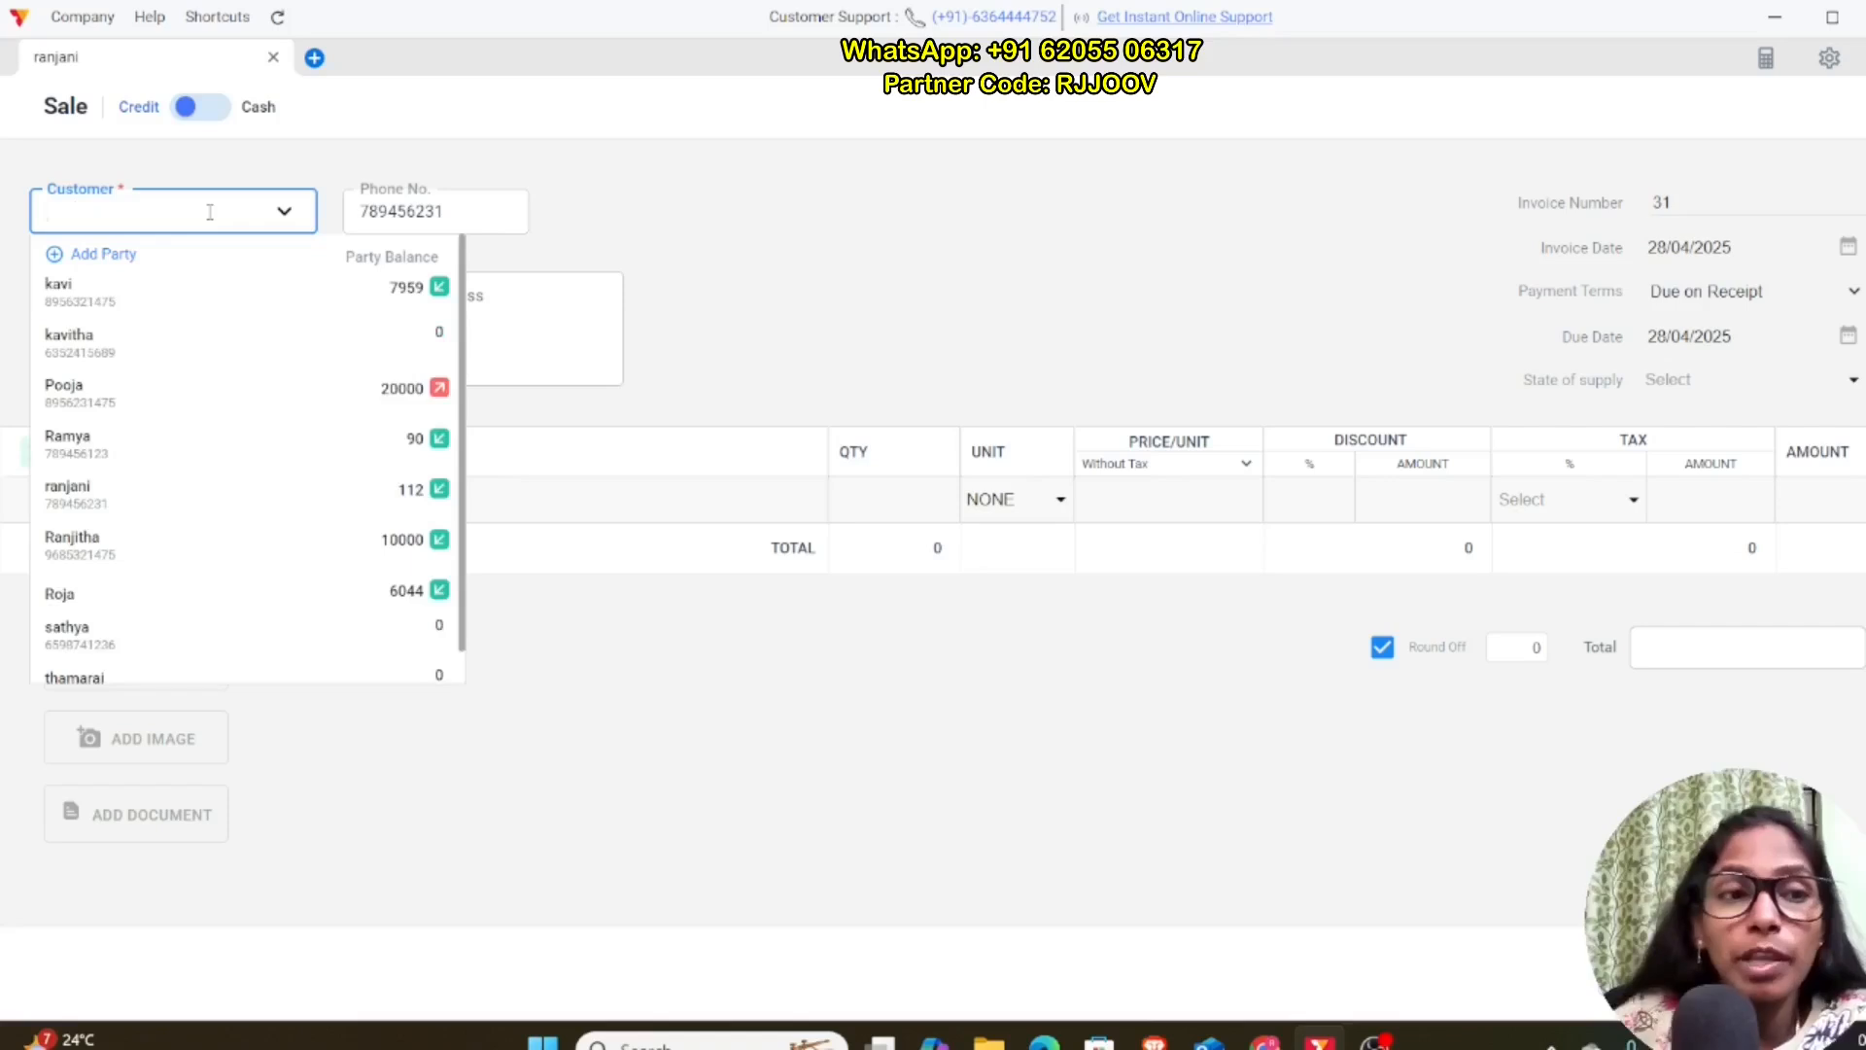
left_click(103, 453)
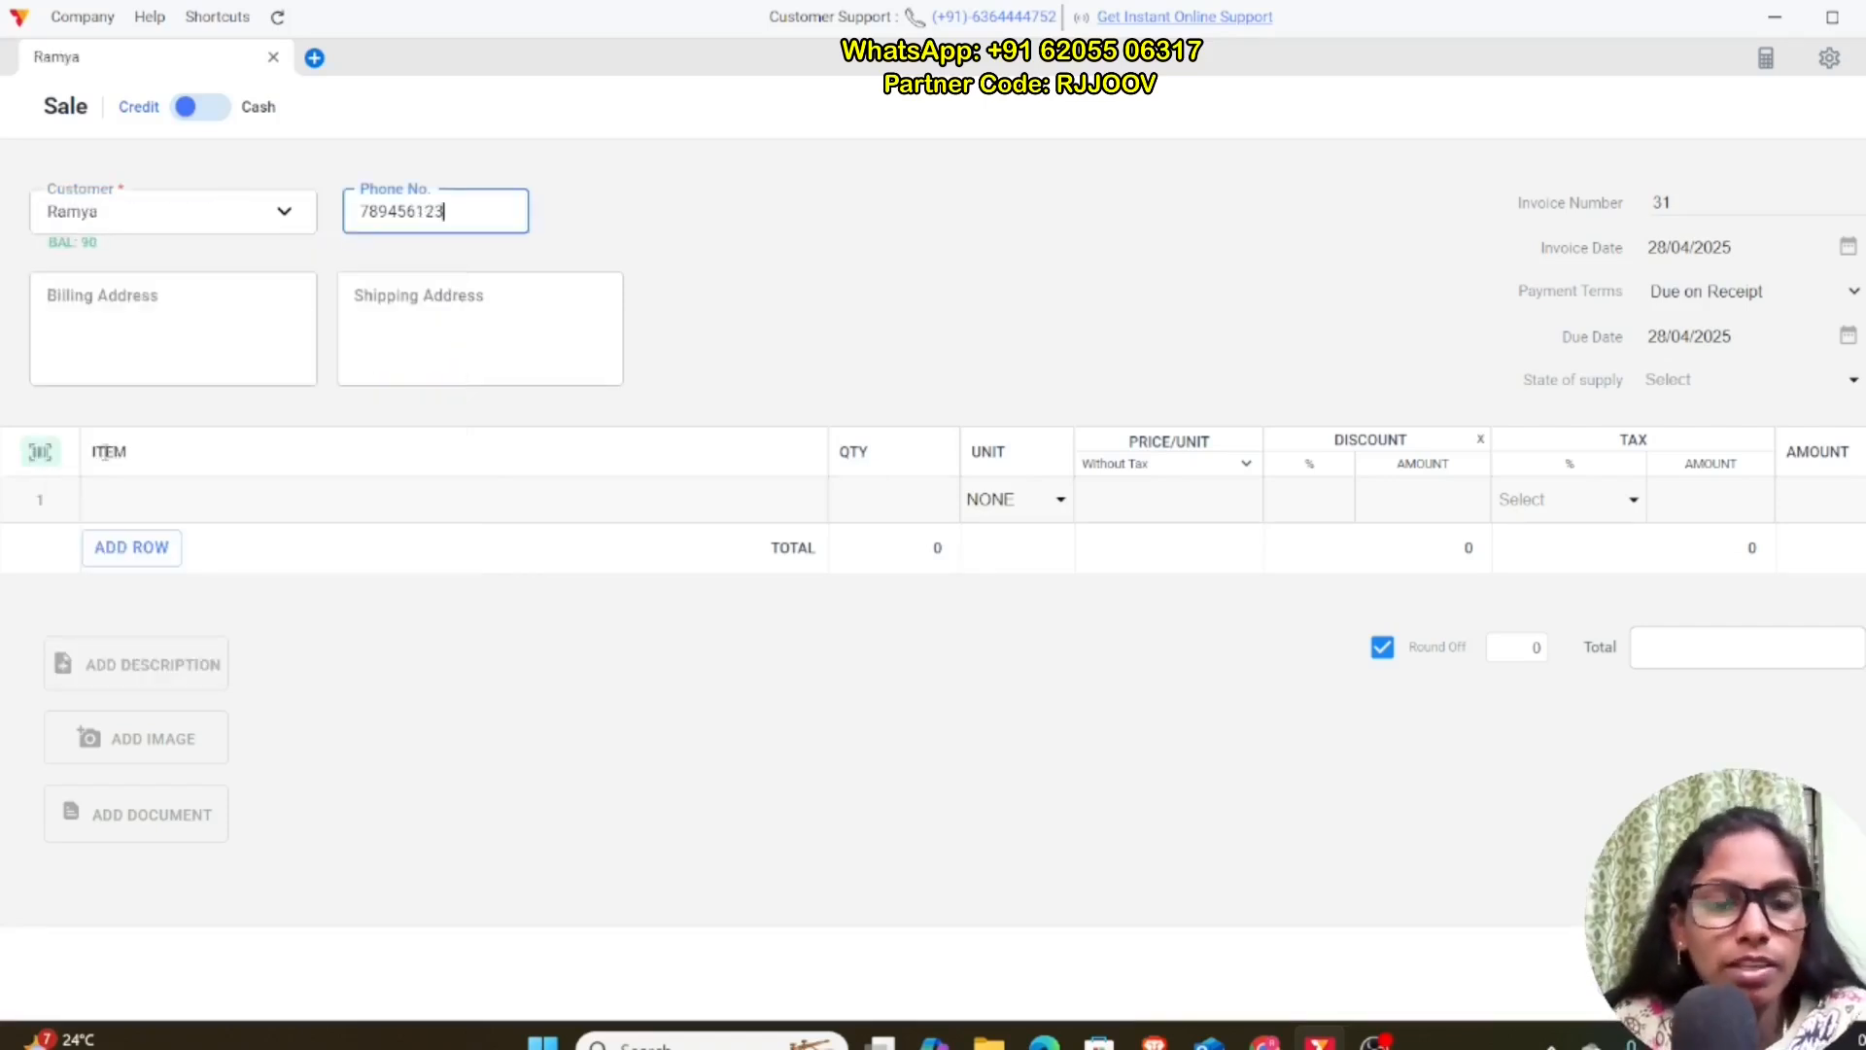
left_click(125, 500)
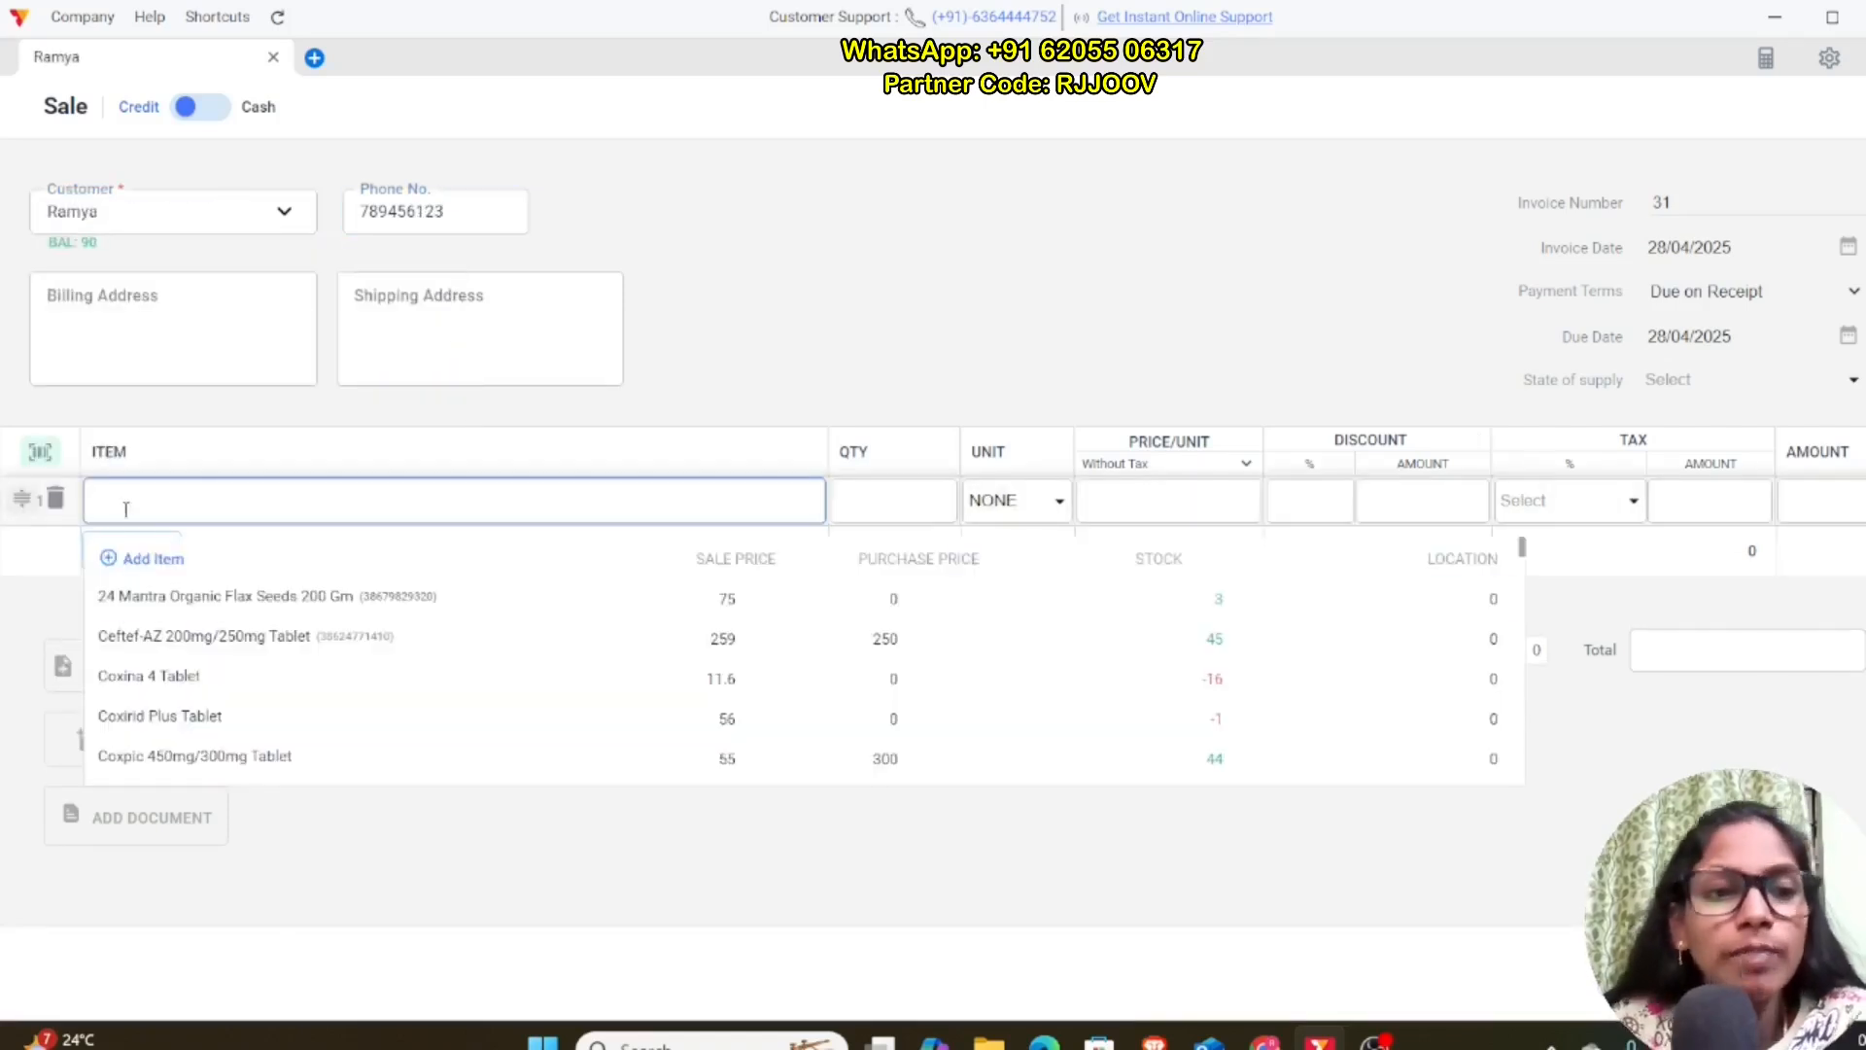
left_click(179, 601)
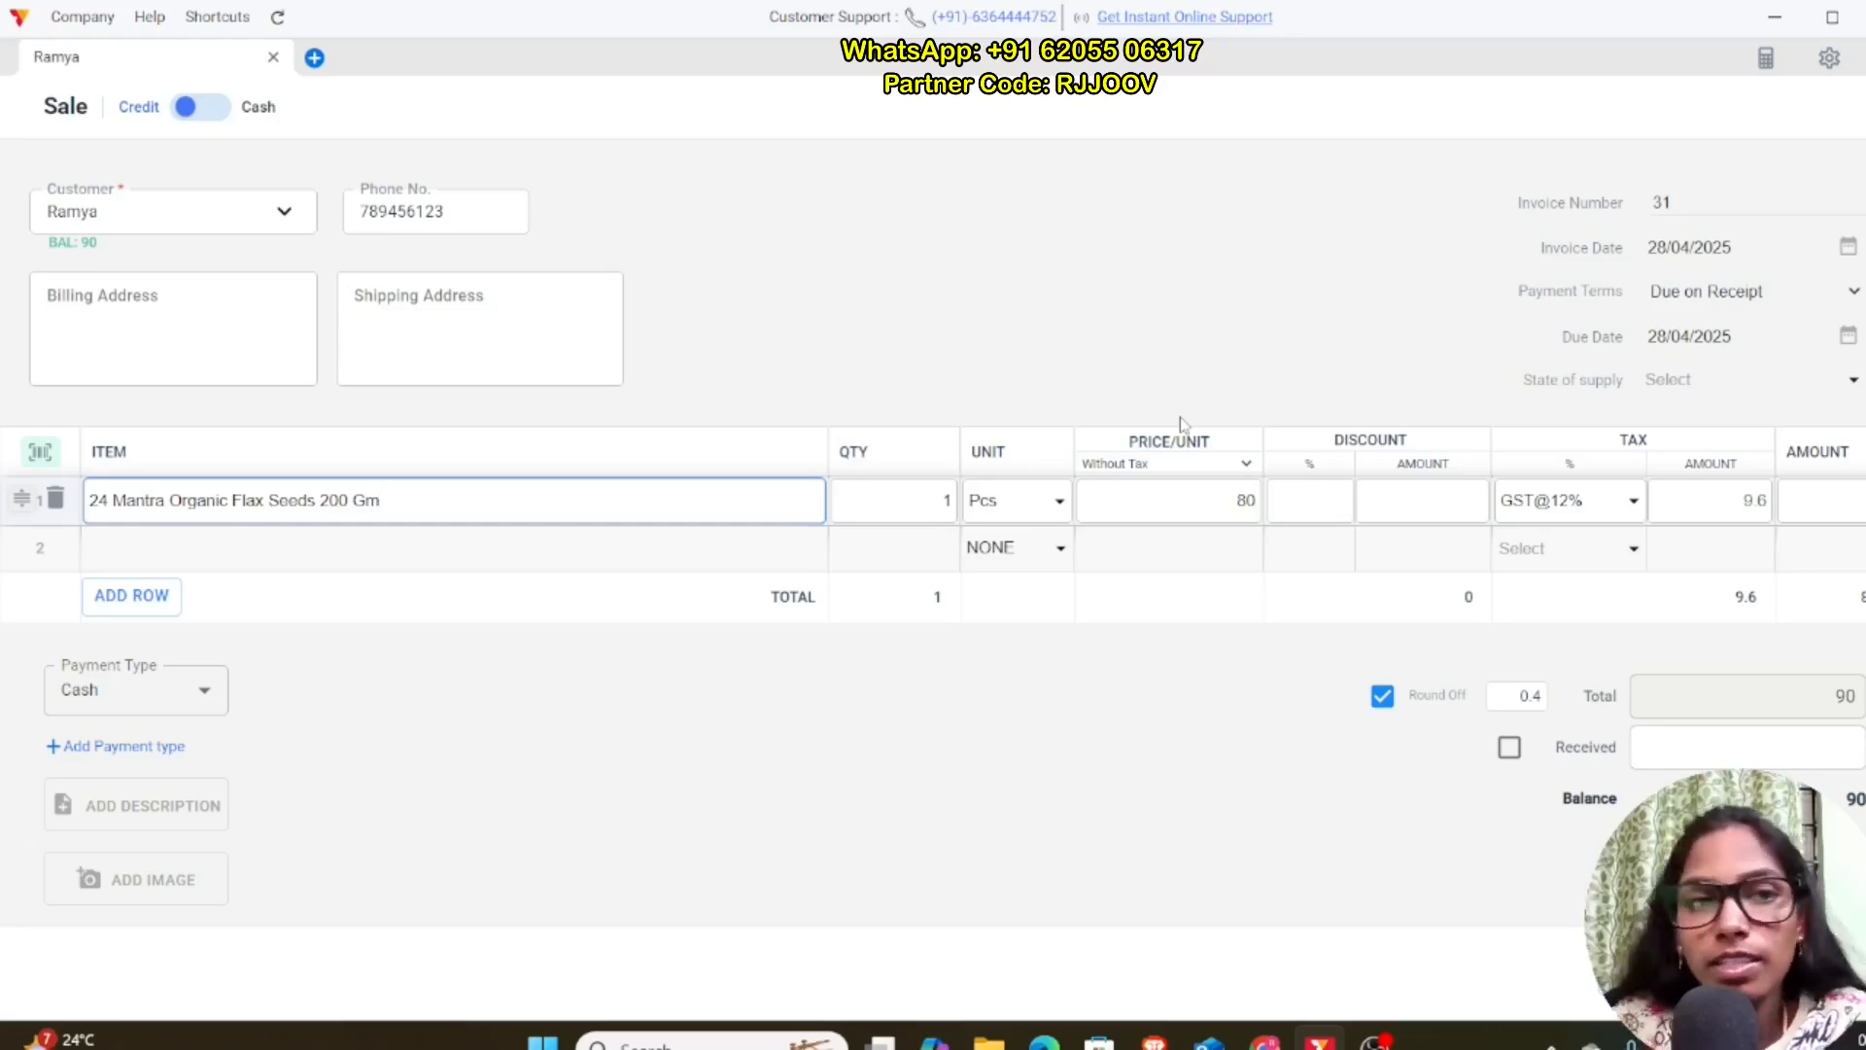
Step: Change the invoice's customer to the one with the 10000 balance
left_click(266, 212)
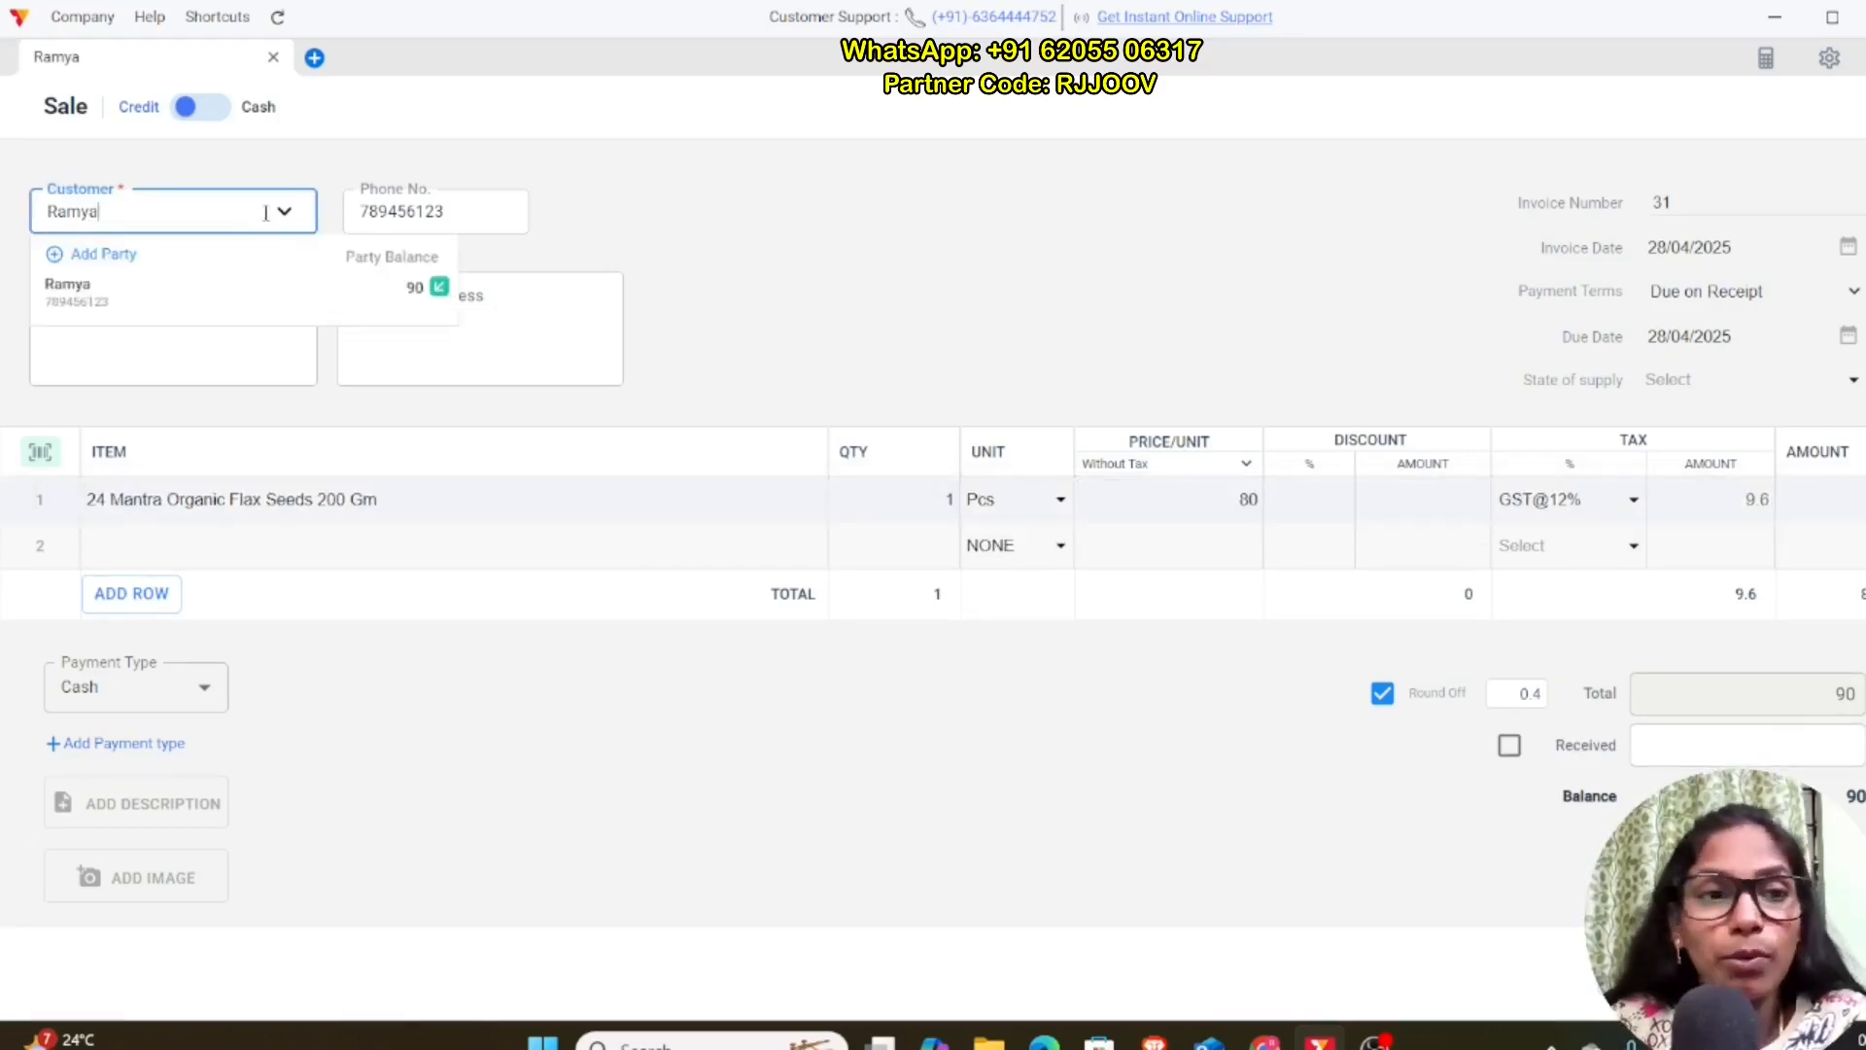
key("BackSpace")
key("BackSpace")
key("BackSpace")
key("BackSpace")
key("BackSpace")
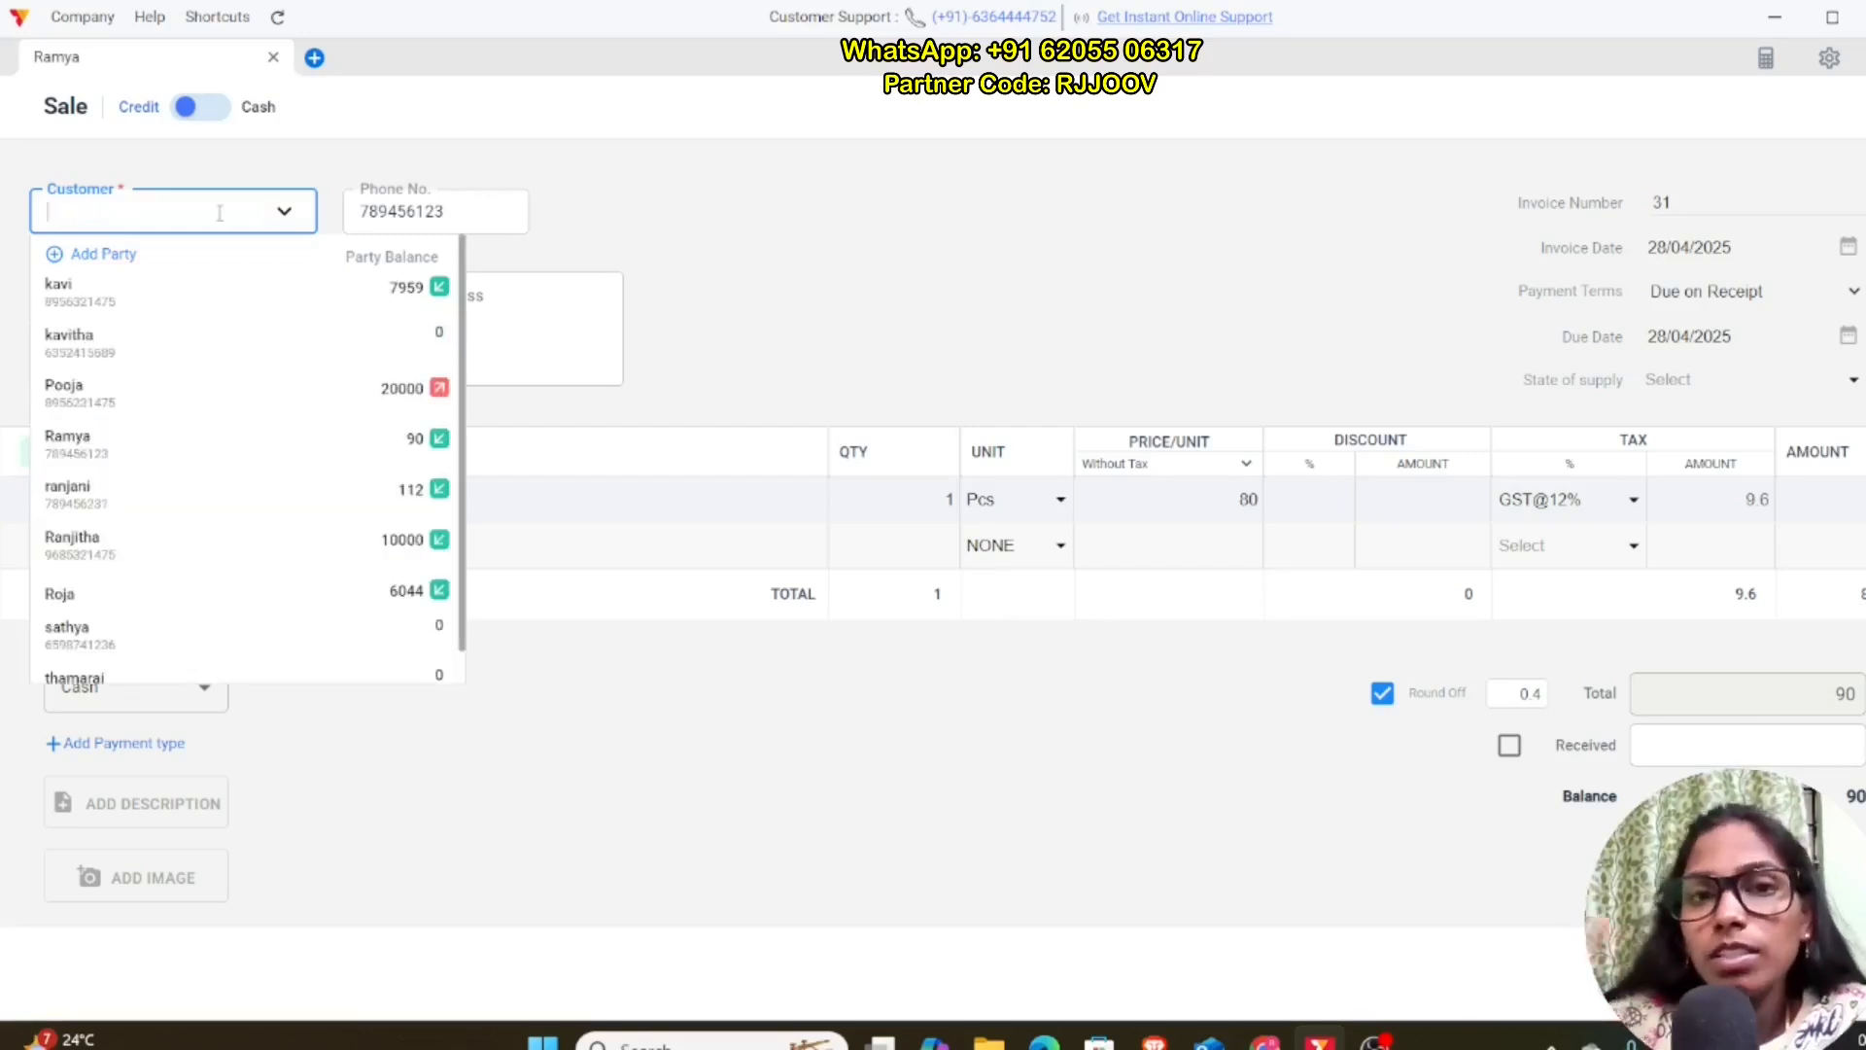
scroll(190, 388, "down", 1)
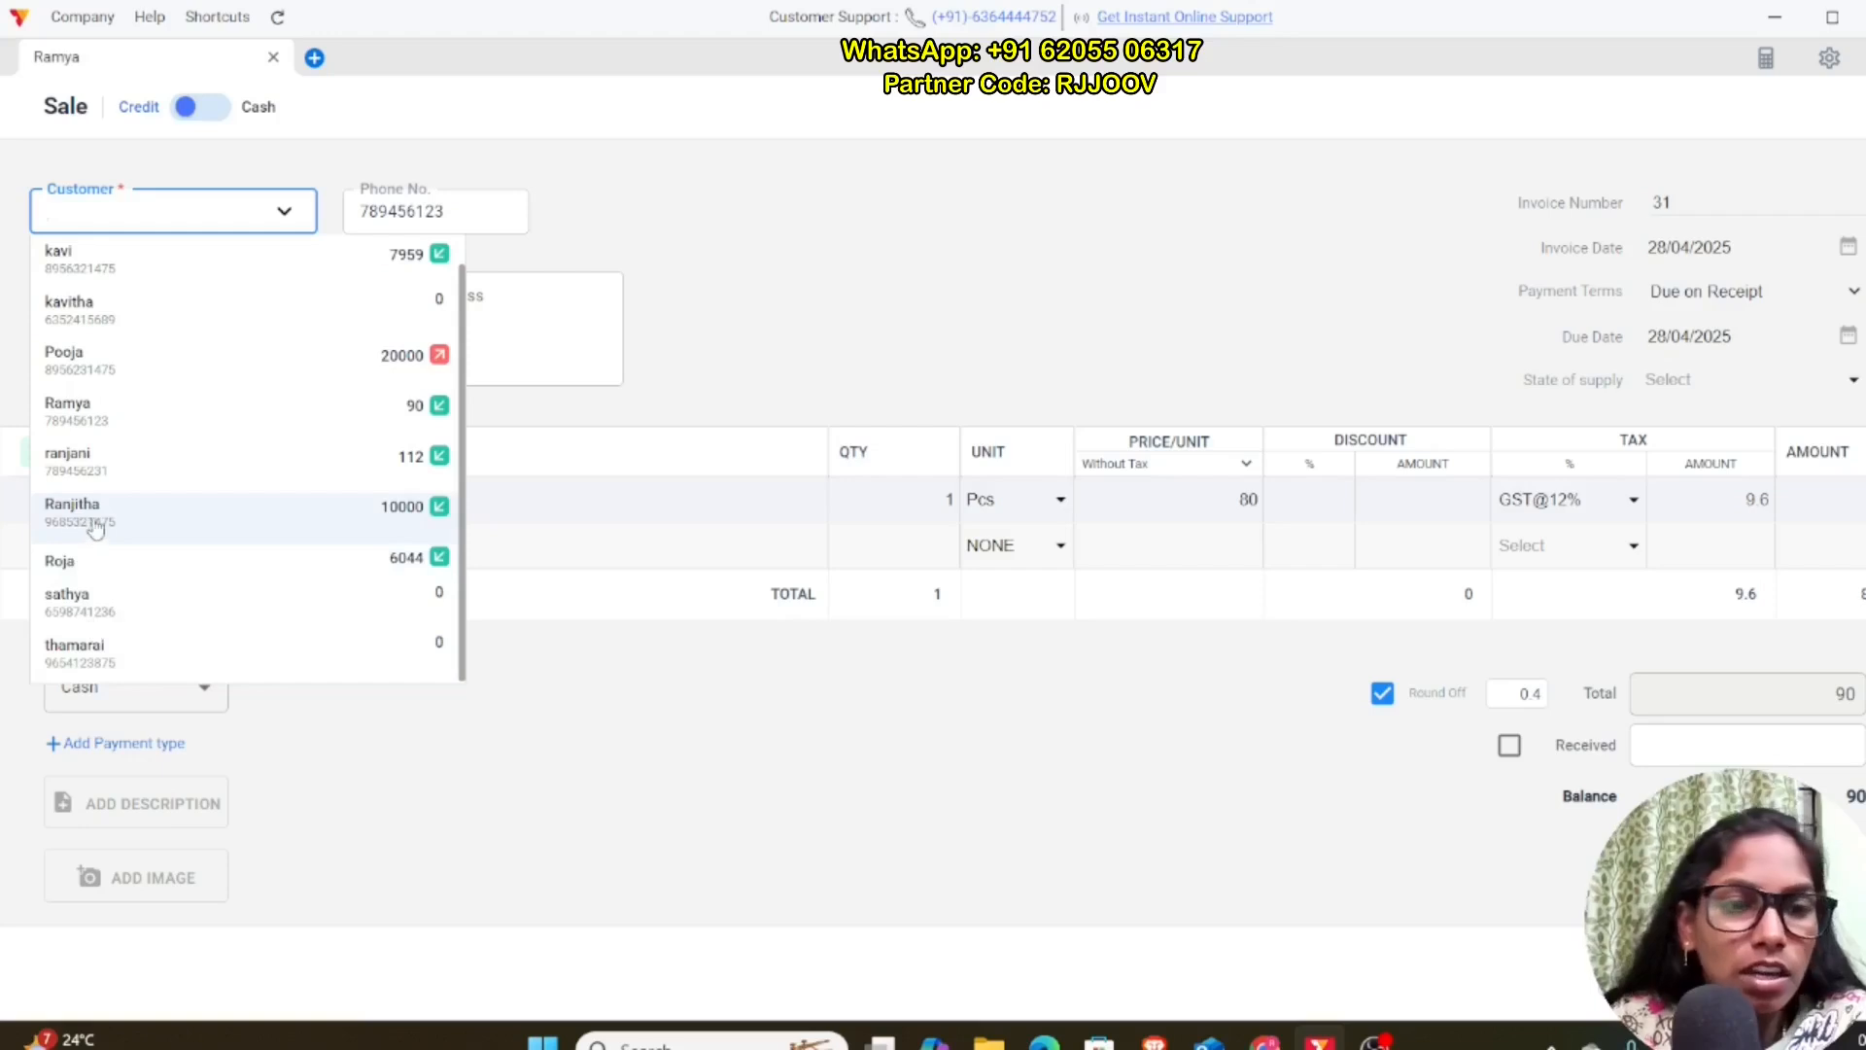
left_click(95, 525)
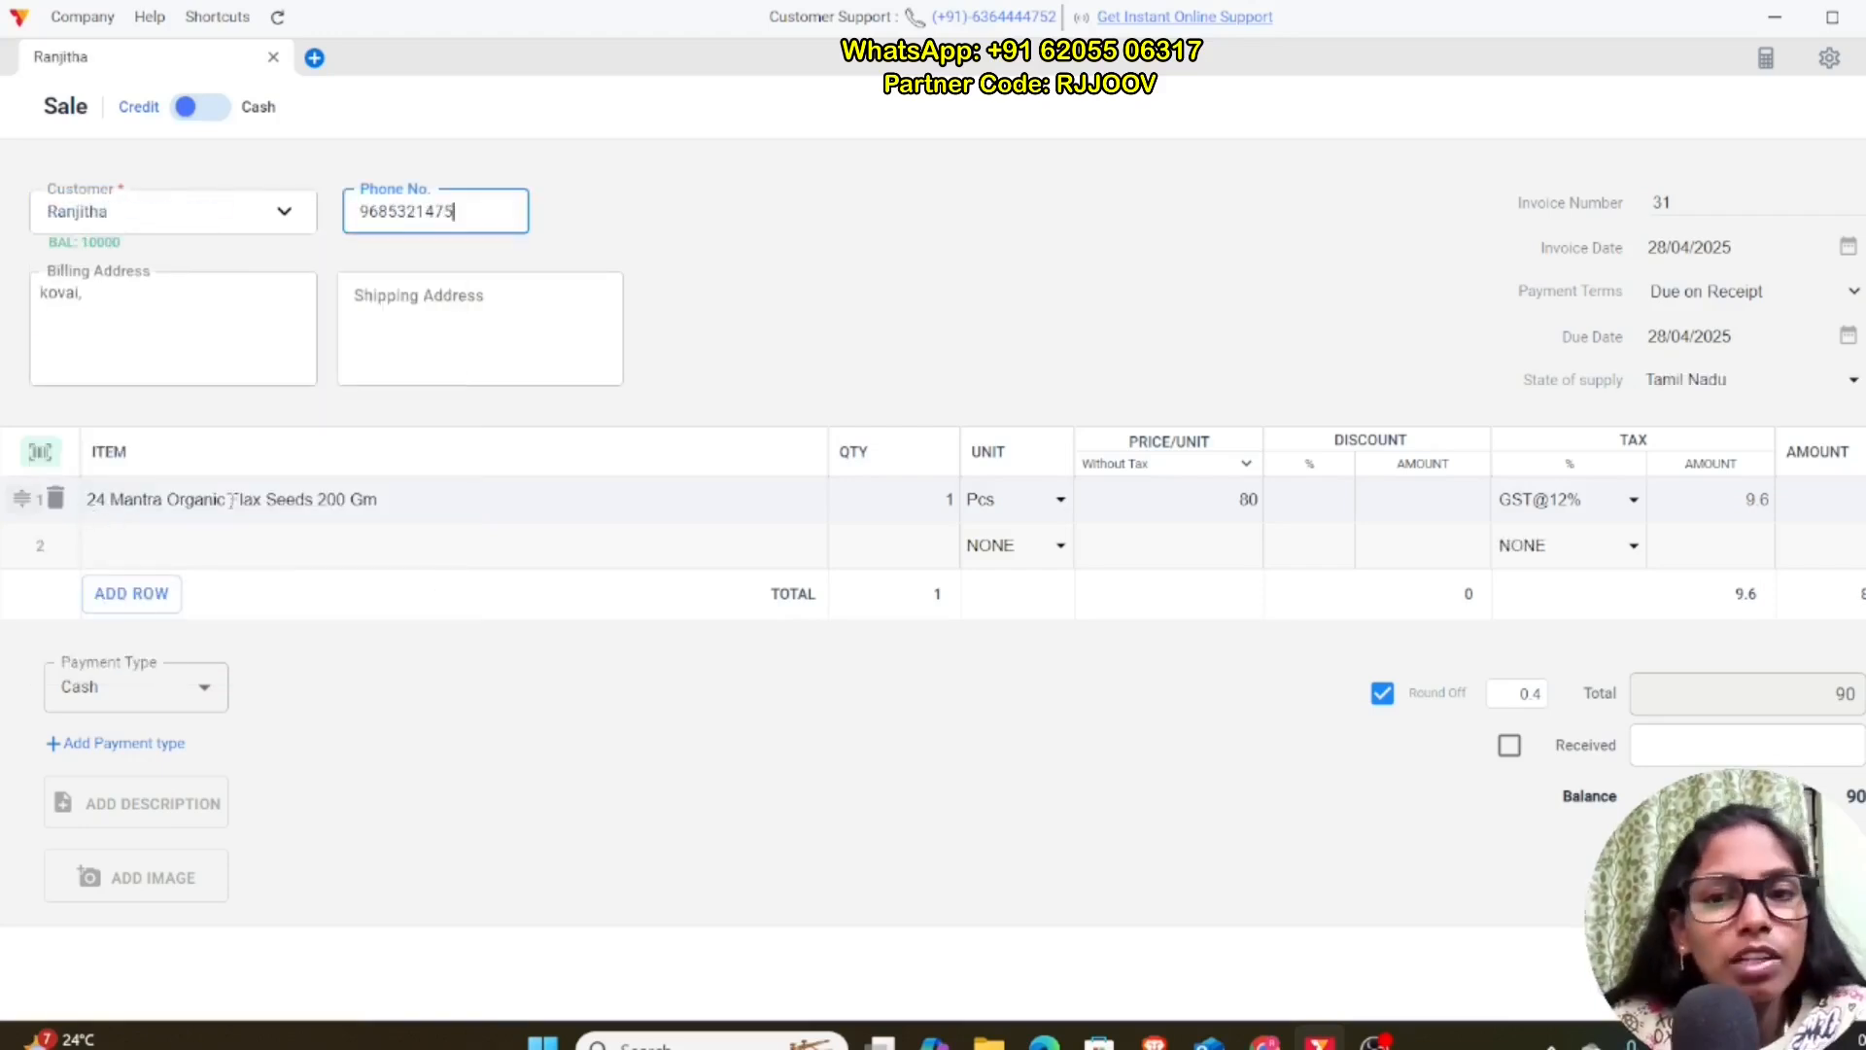
Step: Replace the existing row with a fresh entry of 24 Mantra Organic Flax Seeds 200 Gm, and discard the unsaved sale
left_click(56, 507)
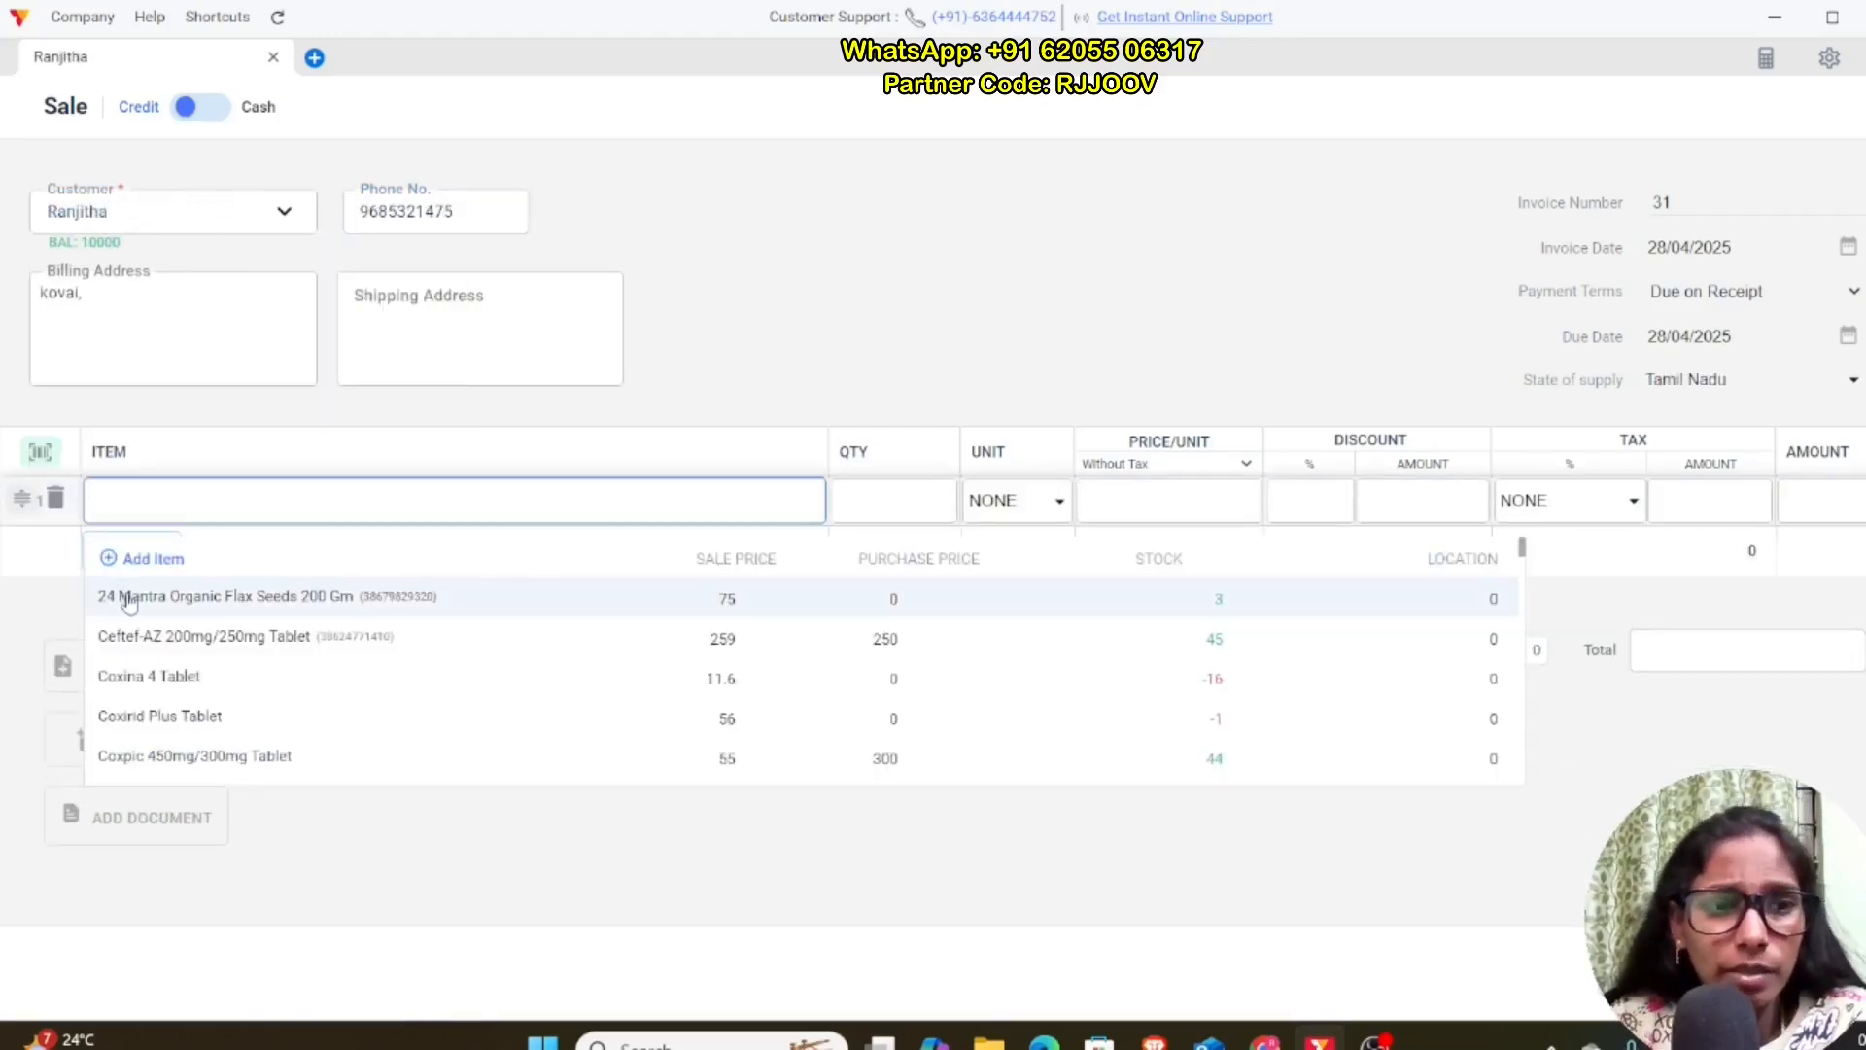
left_click(132, 602)
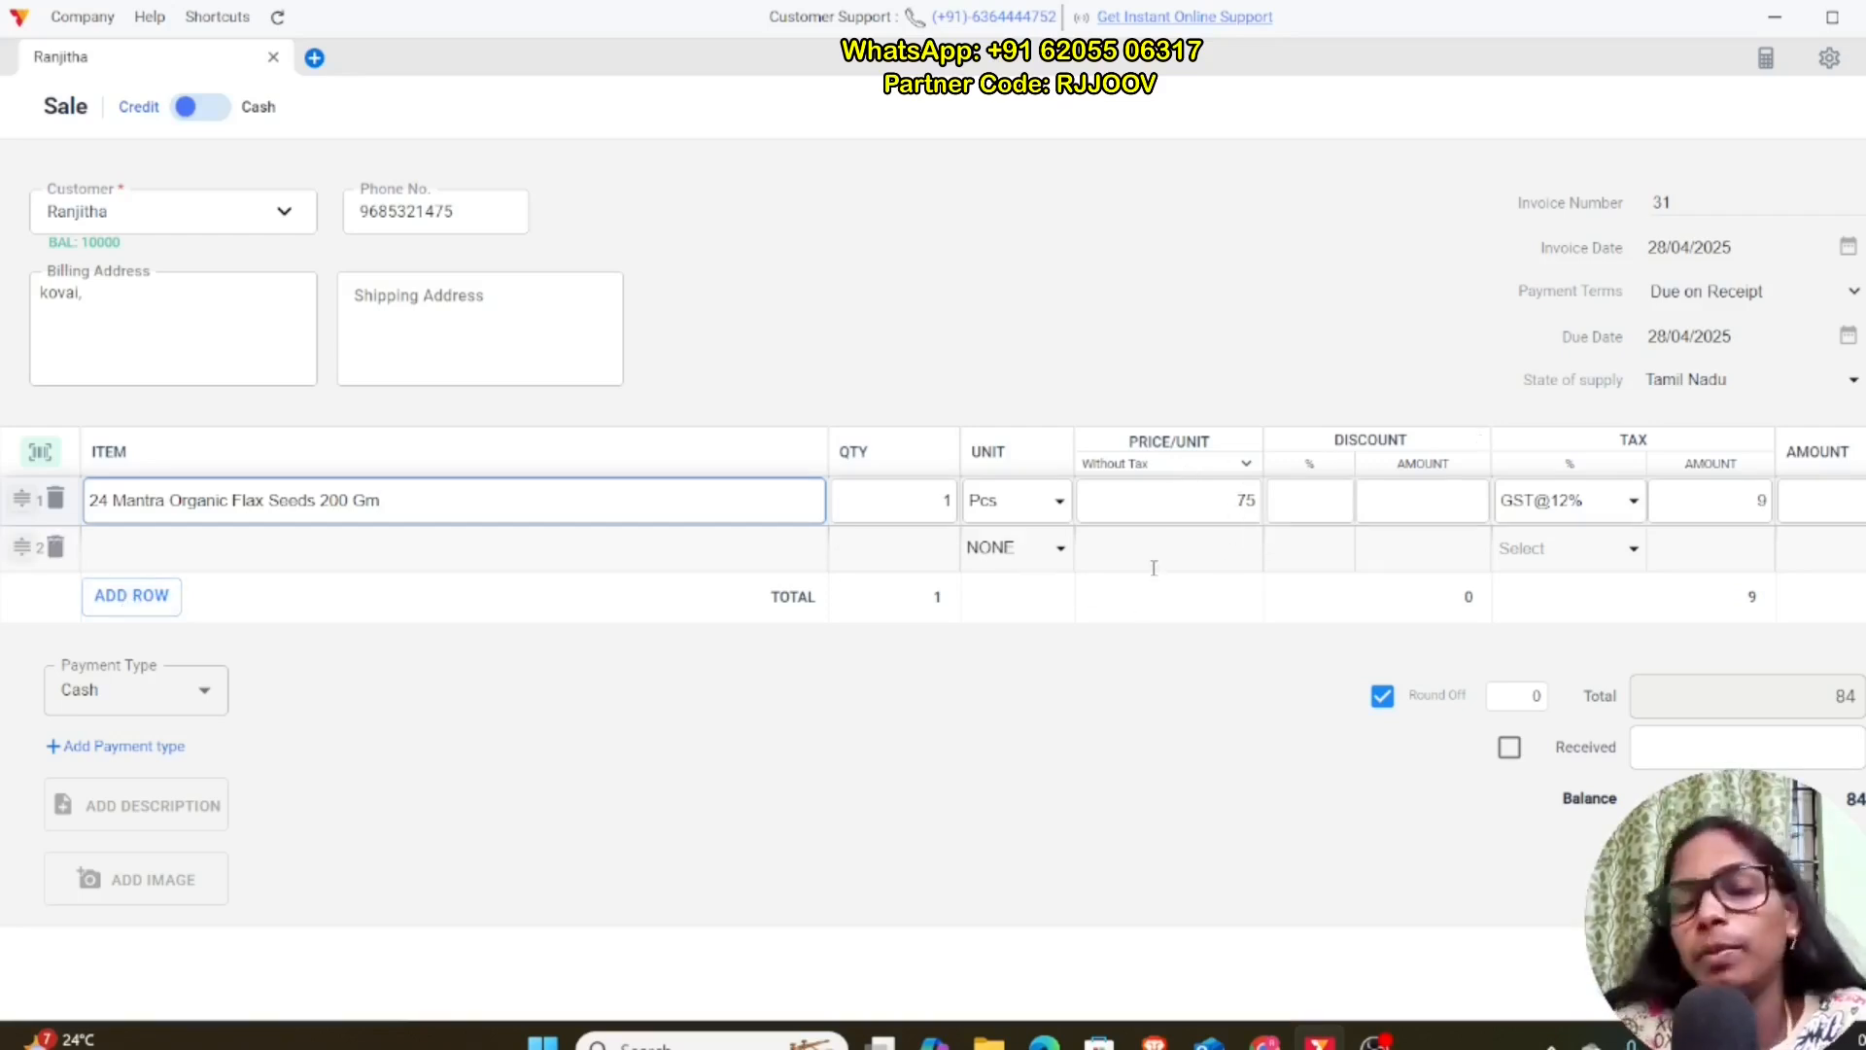
key("Escape")
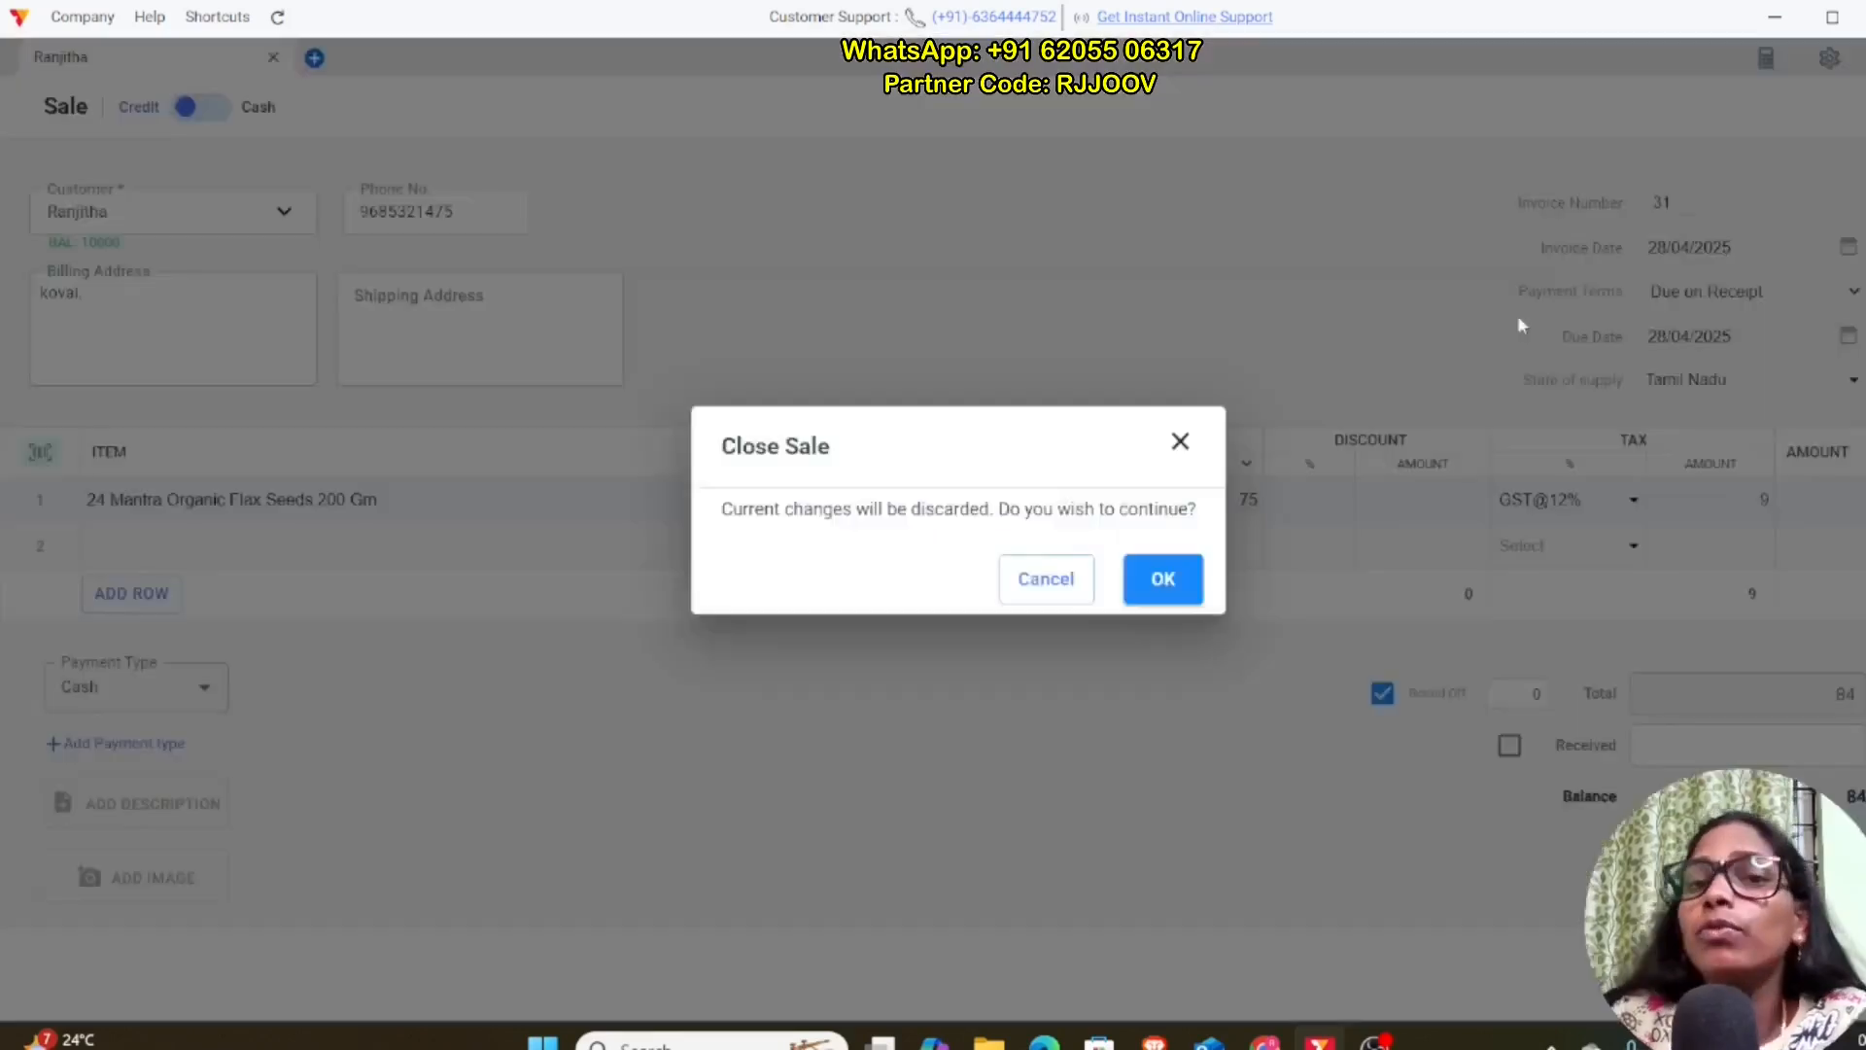
left_click(1166, 593)
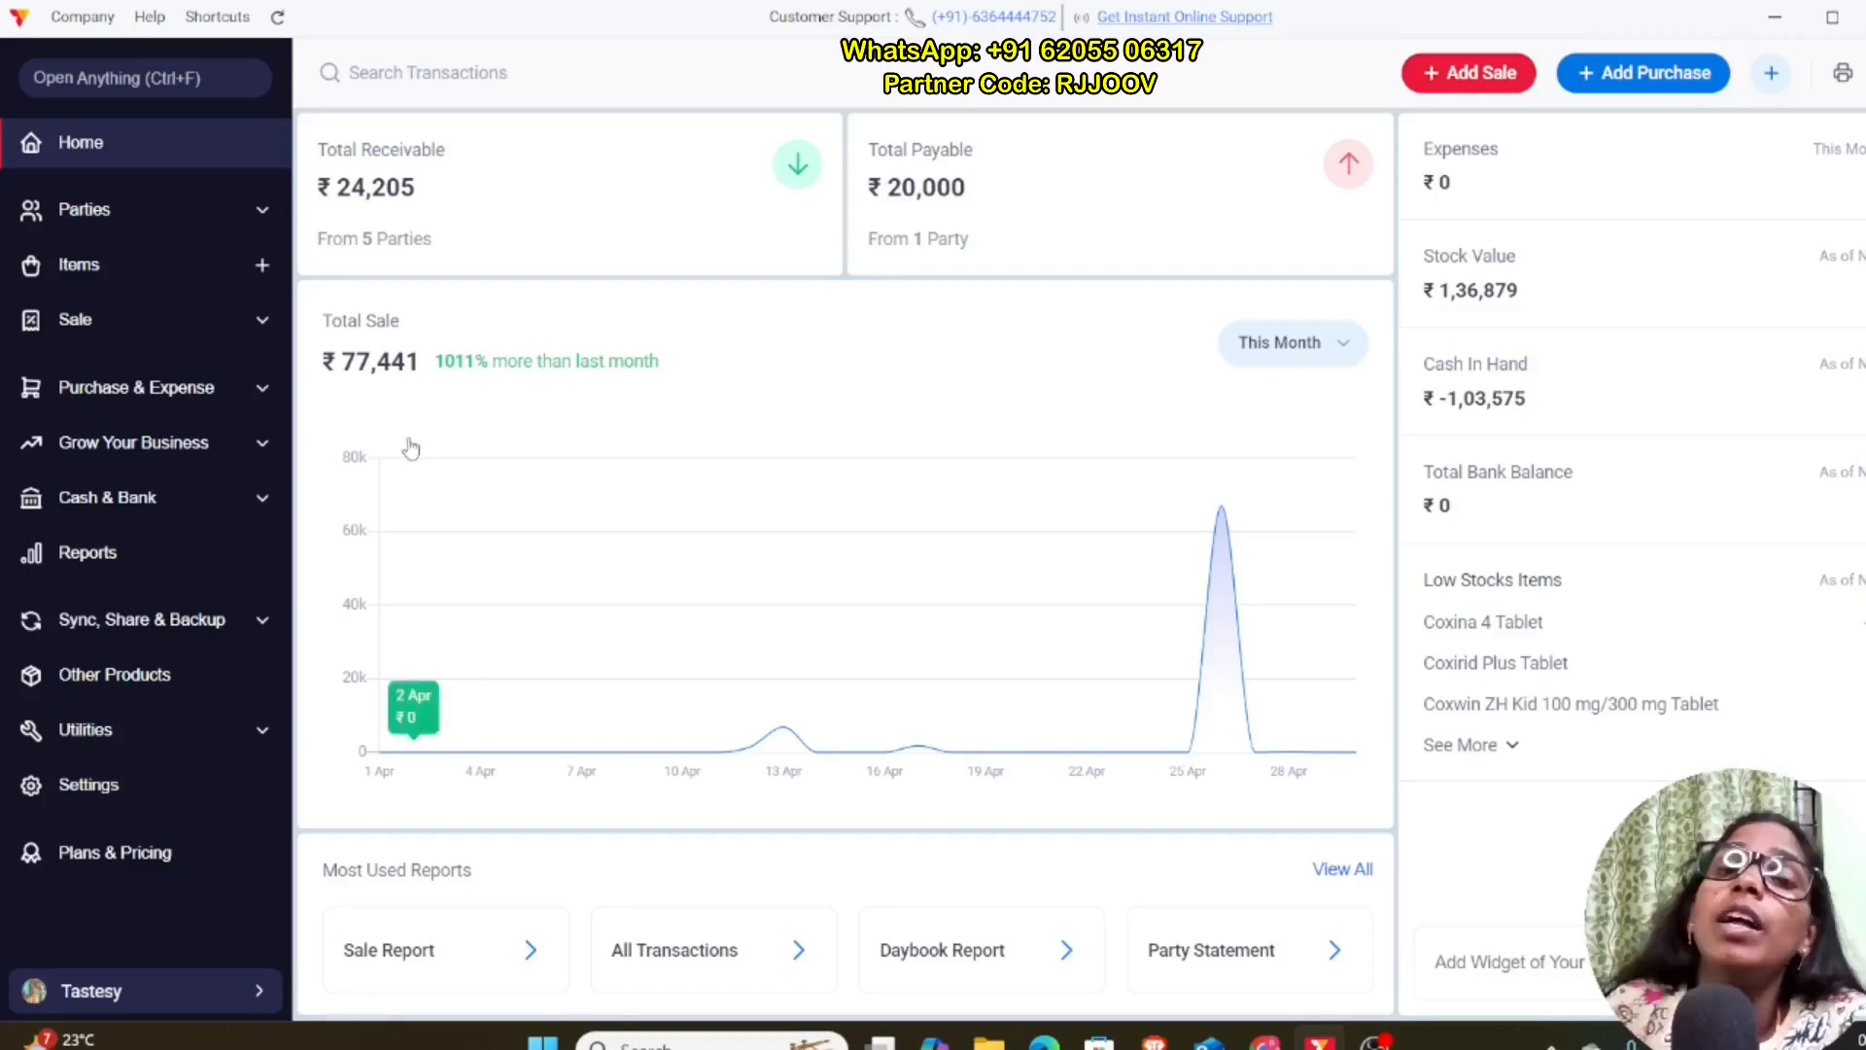
Step: Examine the Gold Plan prices and features for Desktop + Mobile, Desktop, and Mobile devices in Plans & Pricing
left_click(95, 855)
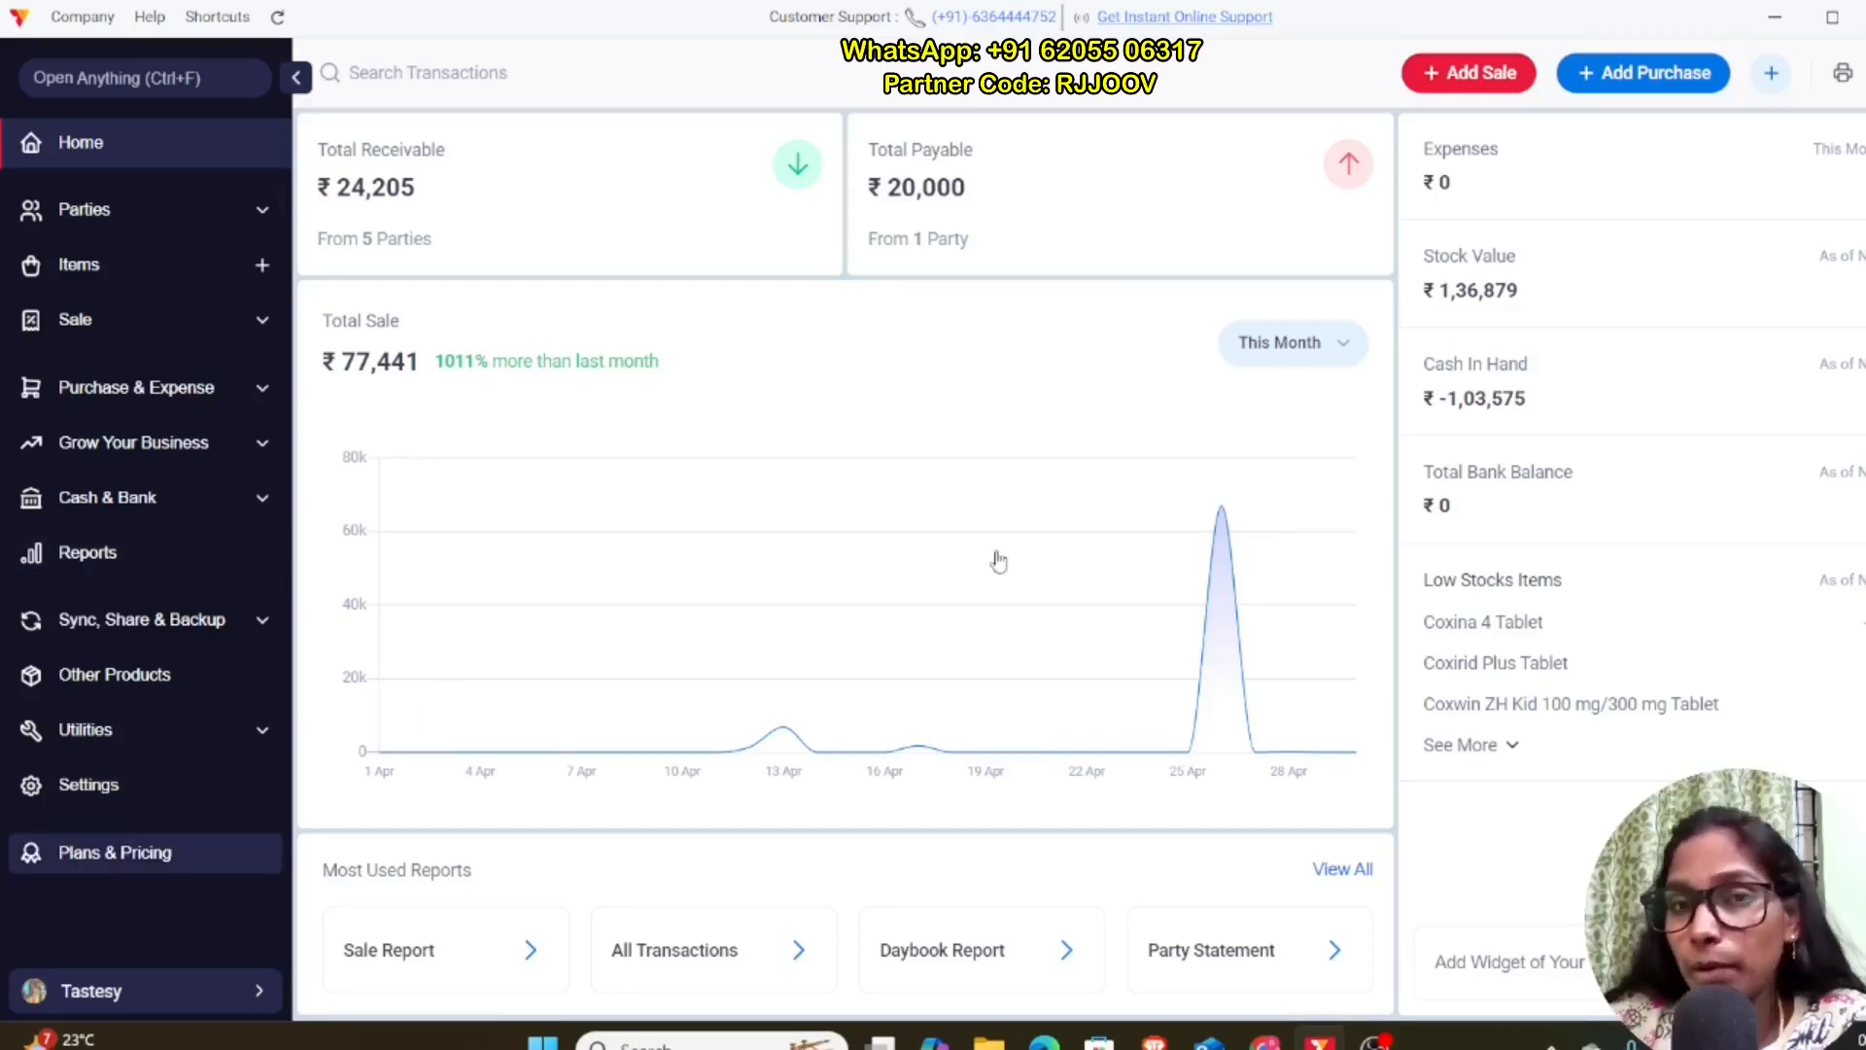
scroll(998, 553, "down", 1)
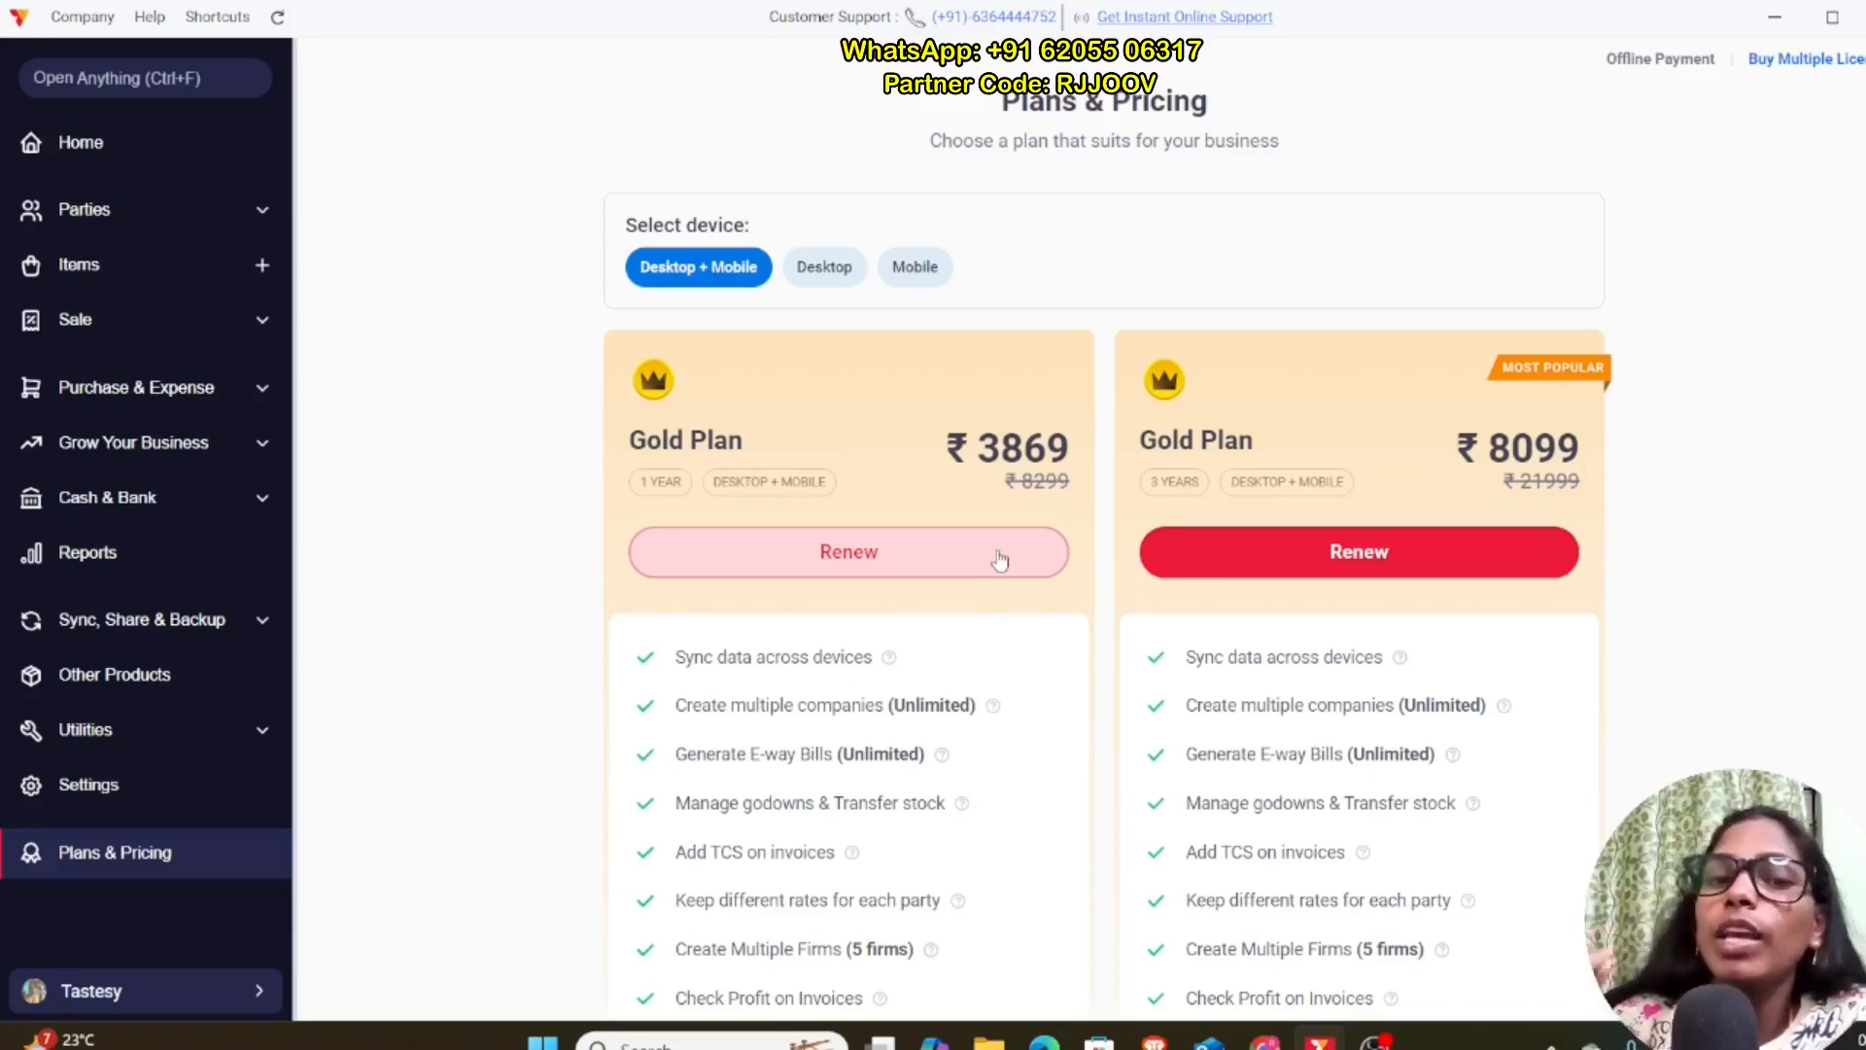
left_click_drag(978, 448, 1070, 448)
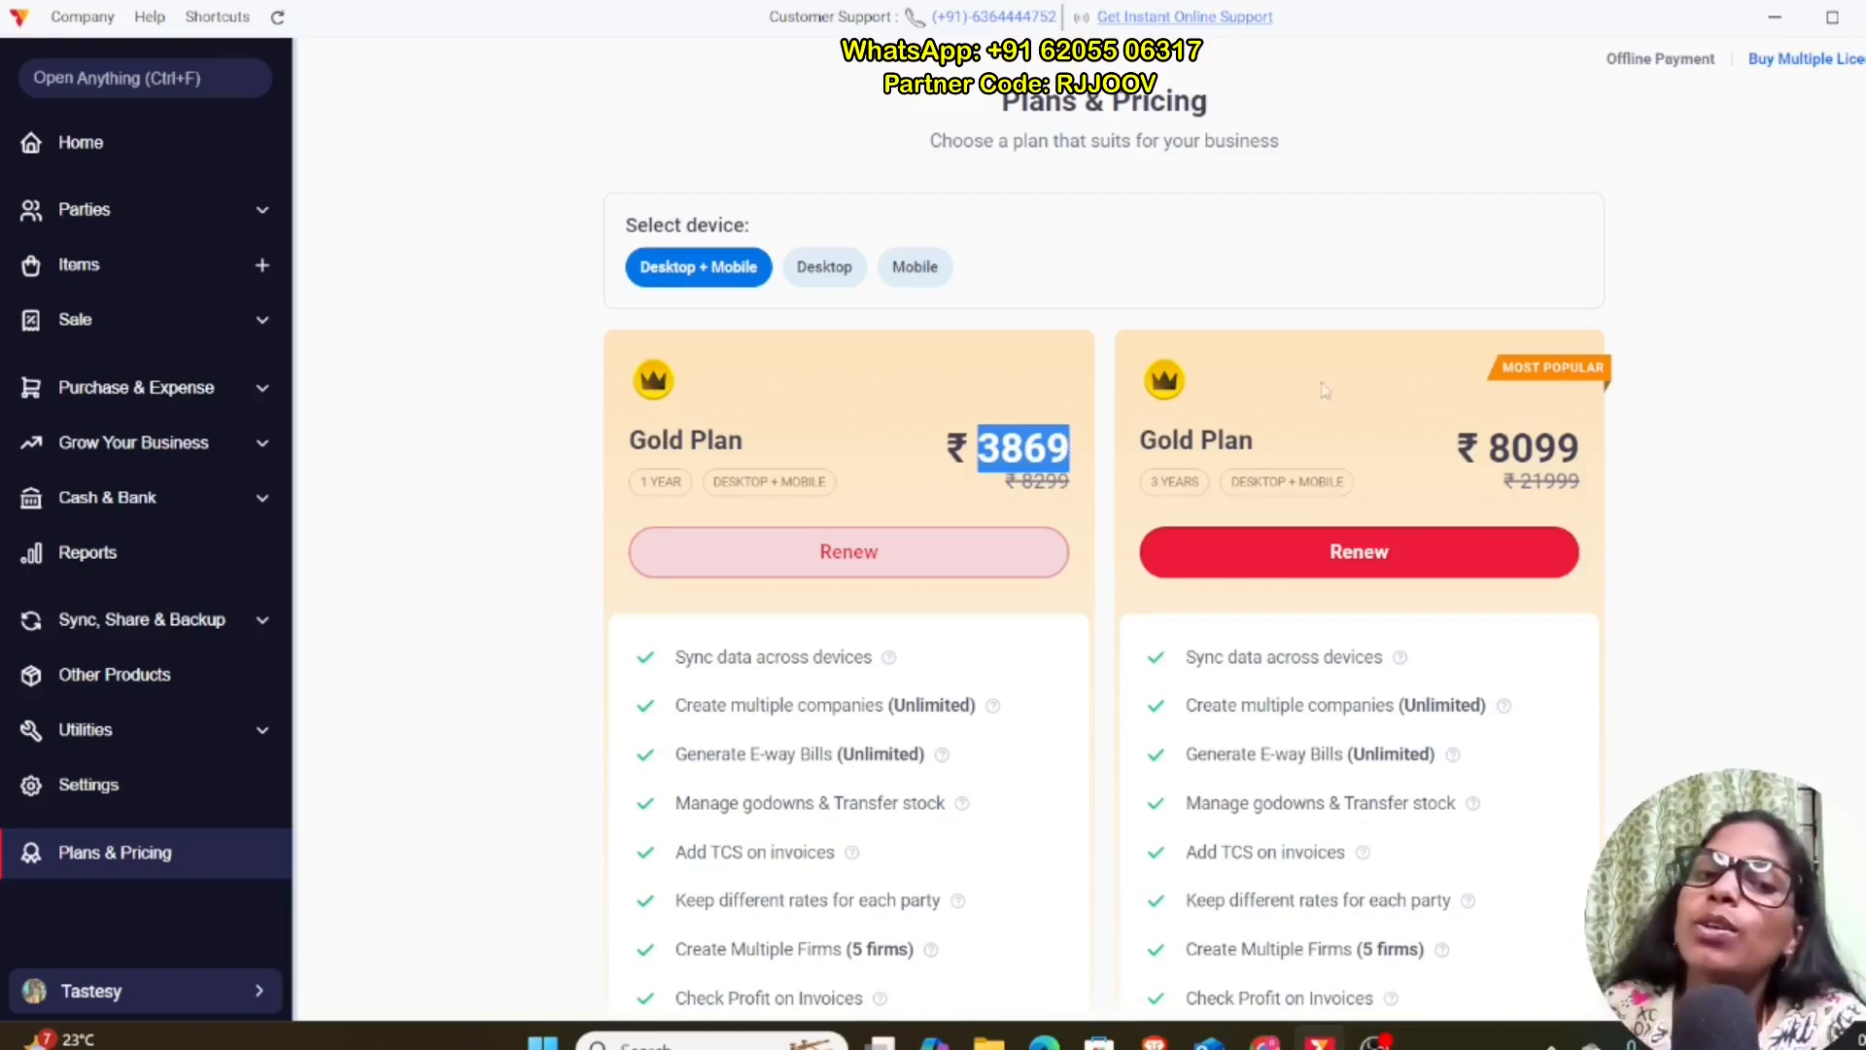
left_click(819, 275)
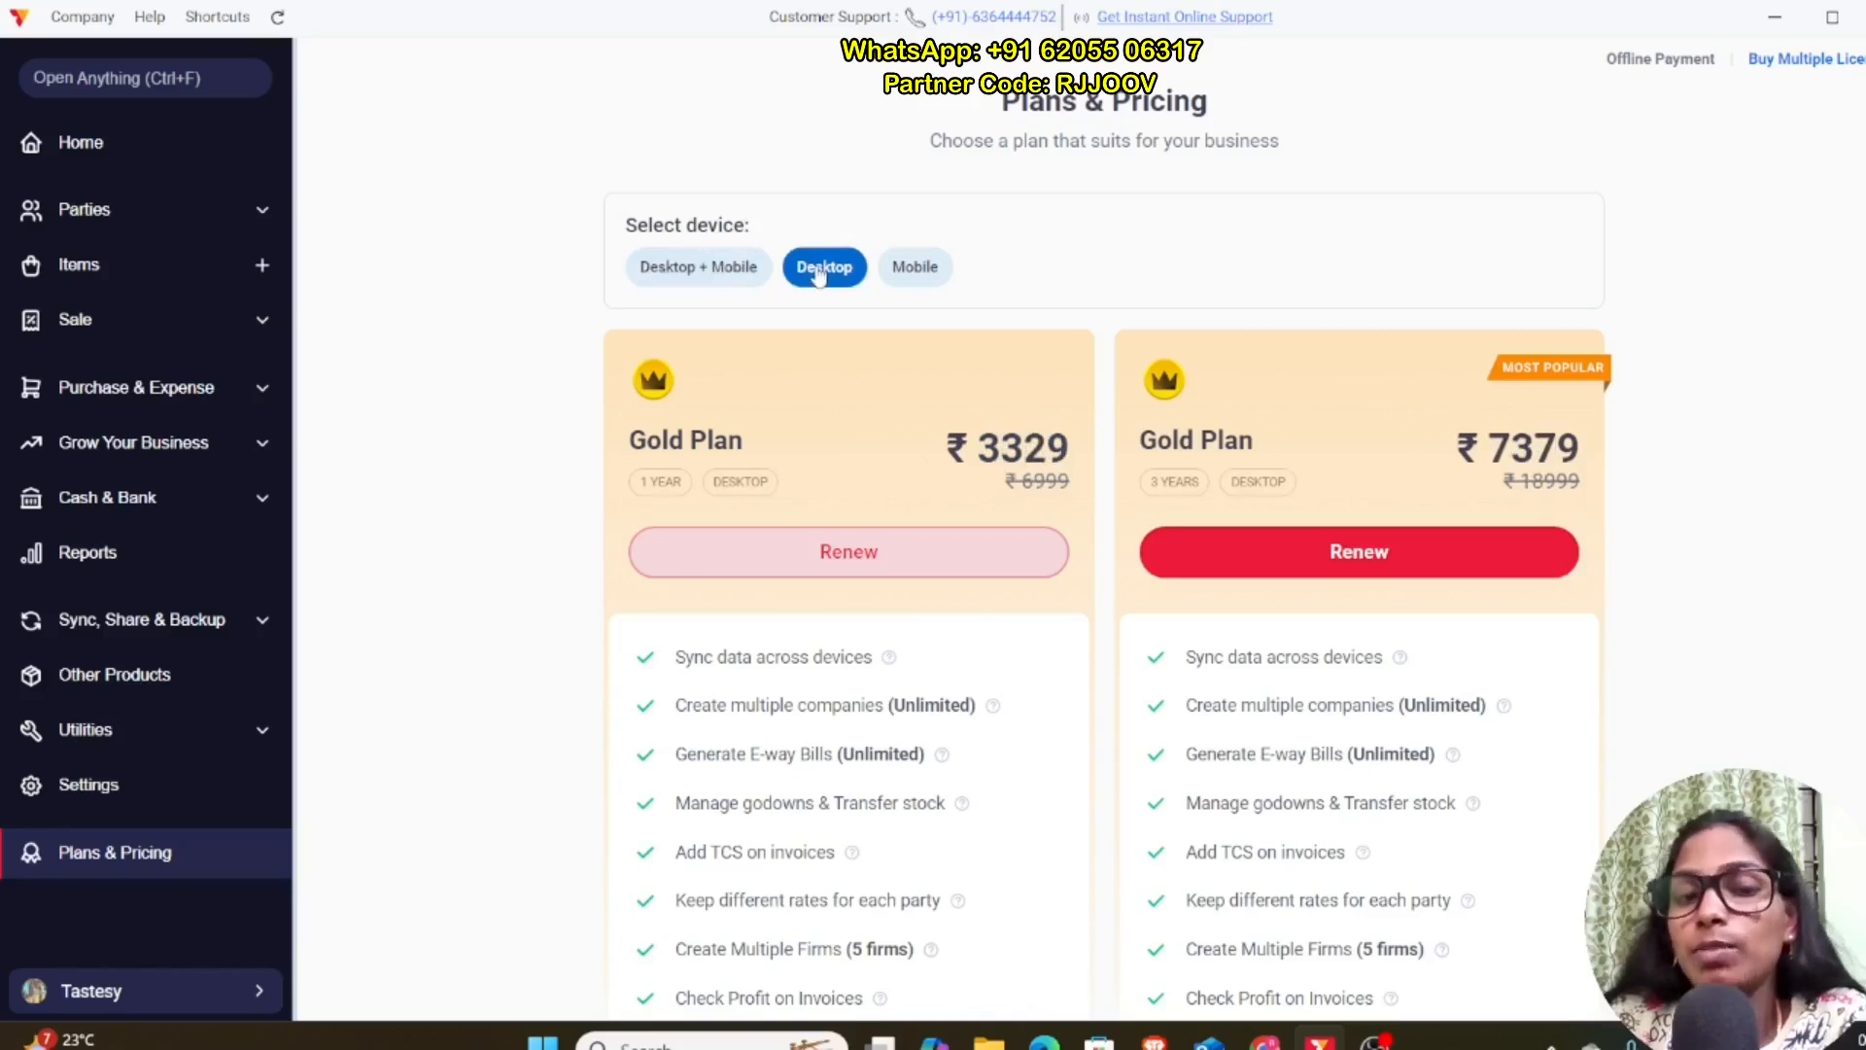
scroll(833, 354, "down", 2)
scroll(1021, 427, "up", 4)
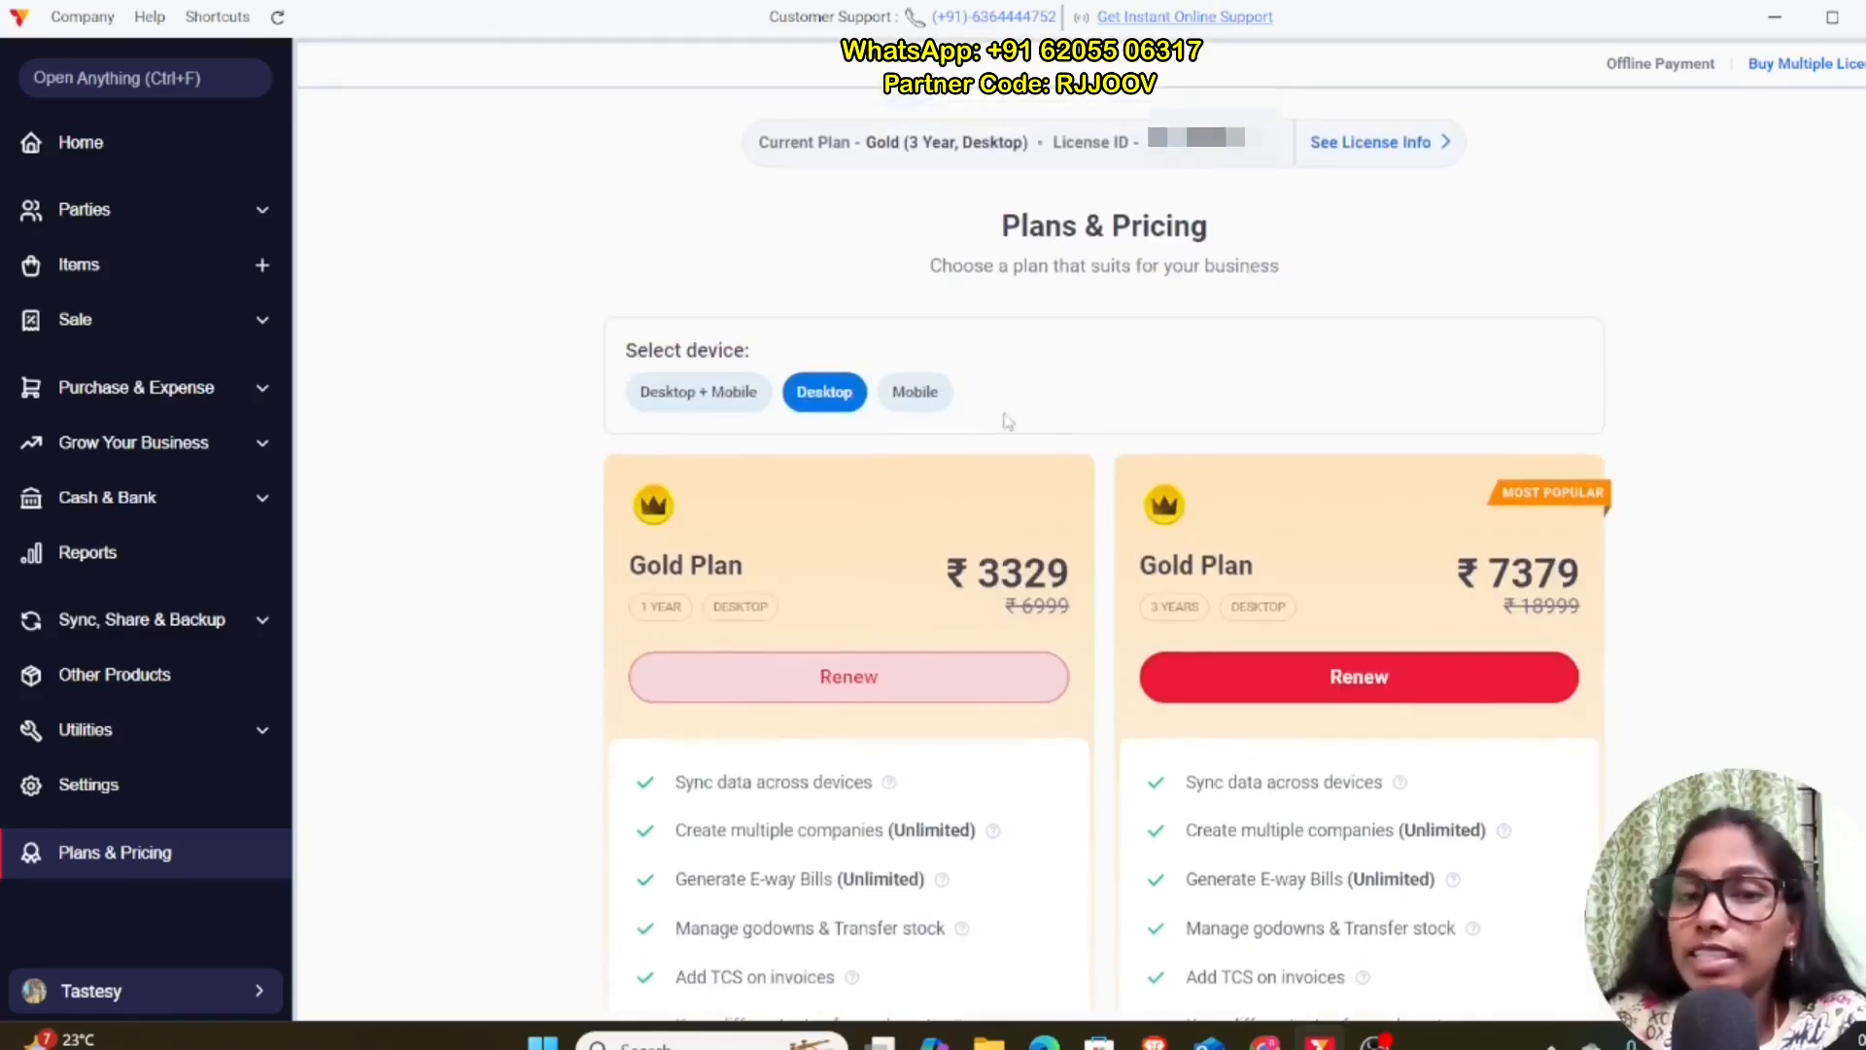
left_click(916, 392)
scroll(1117, 369, "down", 3)
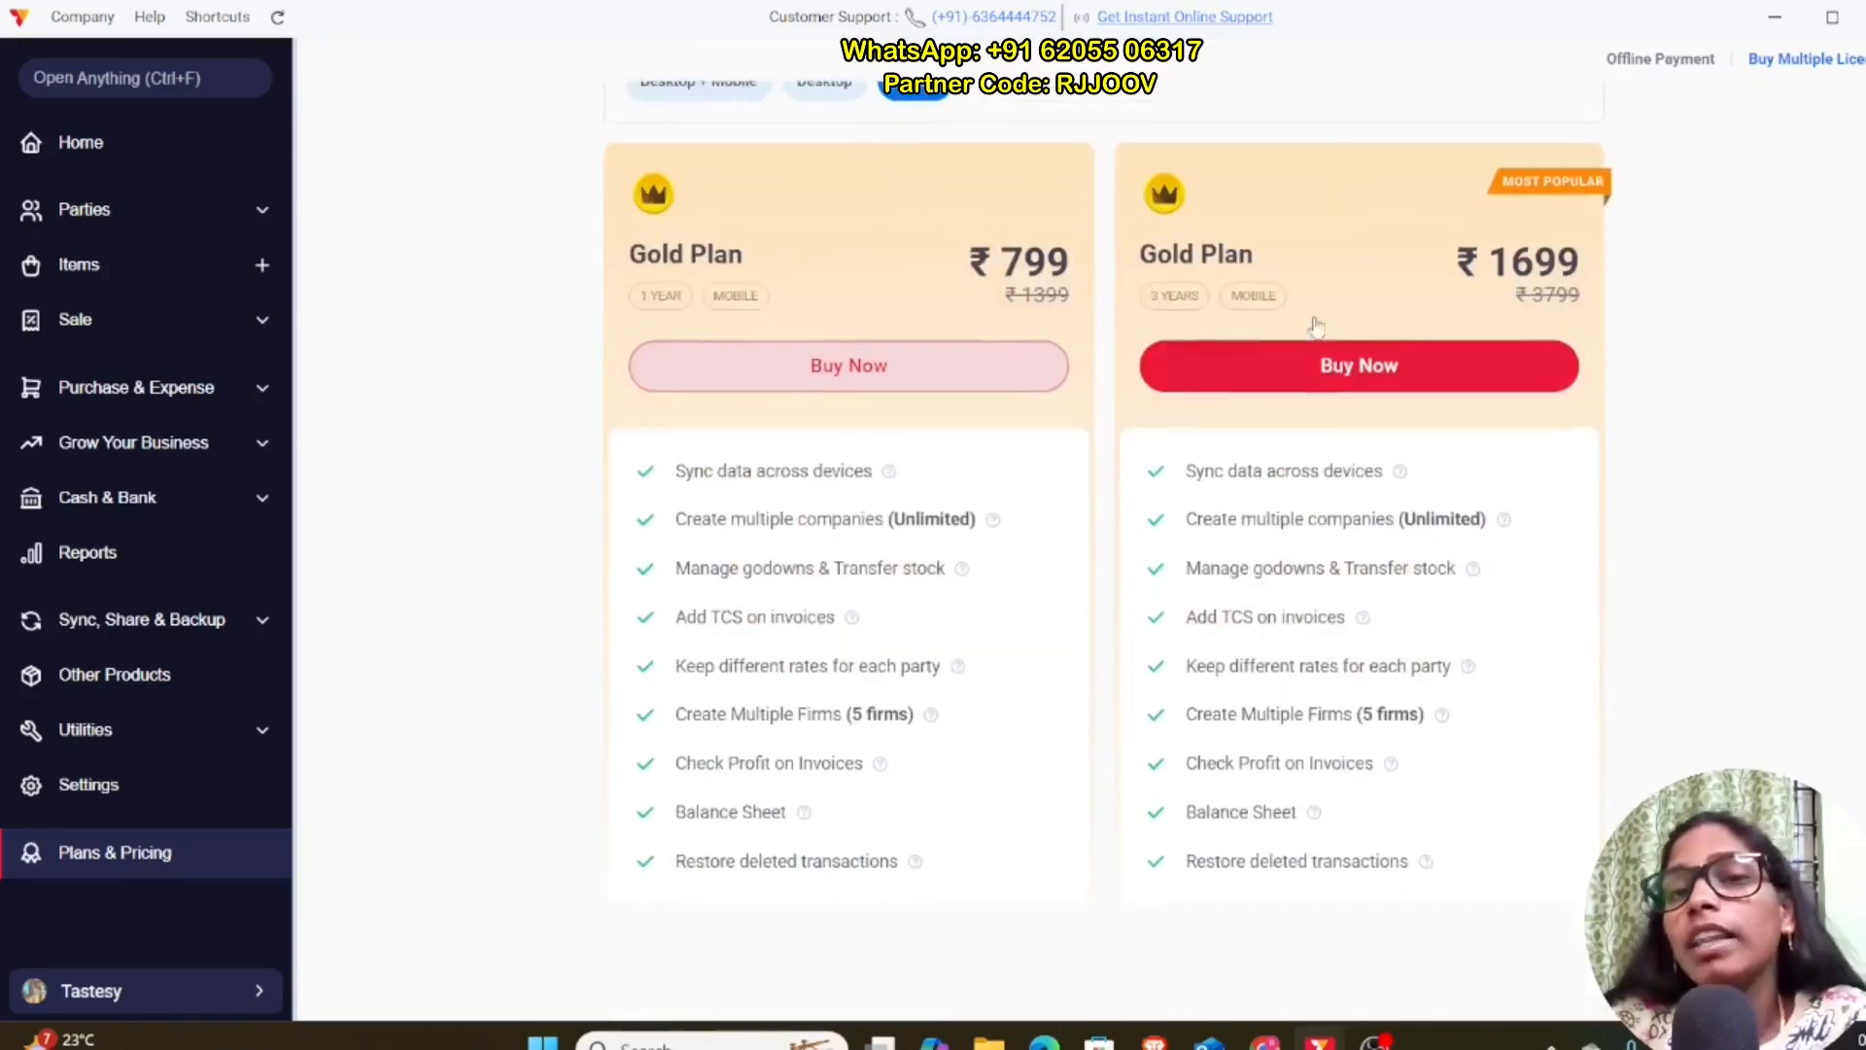
Step: Open the multiple-licence offers and remove the preselected one-year Gold mobile and Gold desktop plans
left_click(1795, 60)
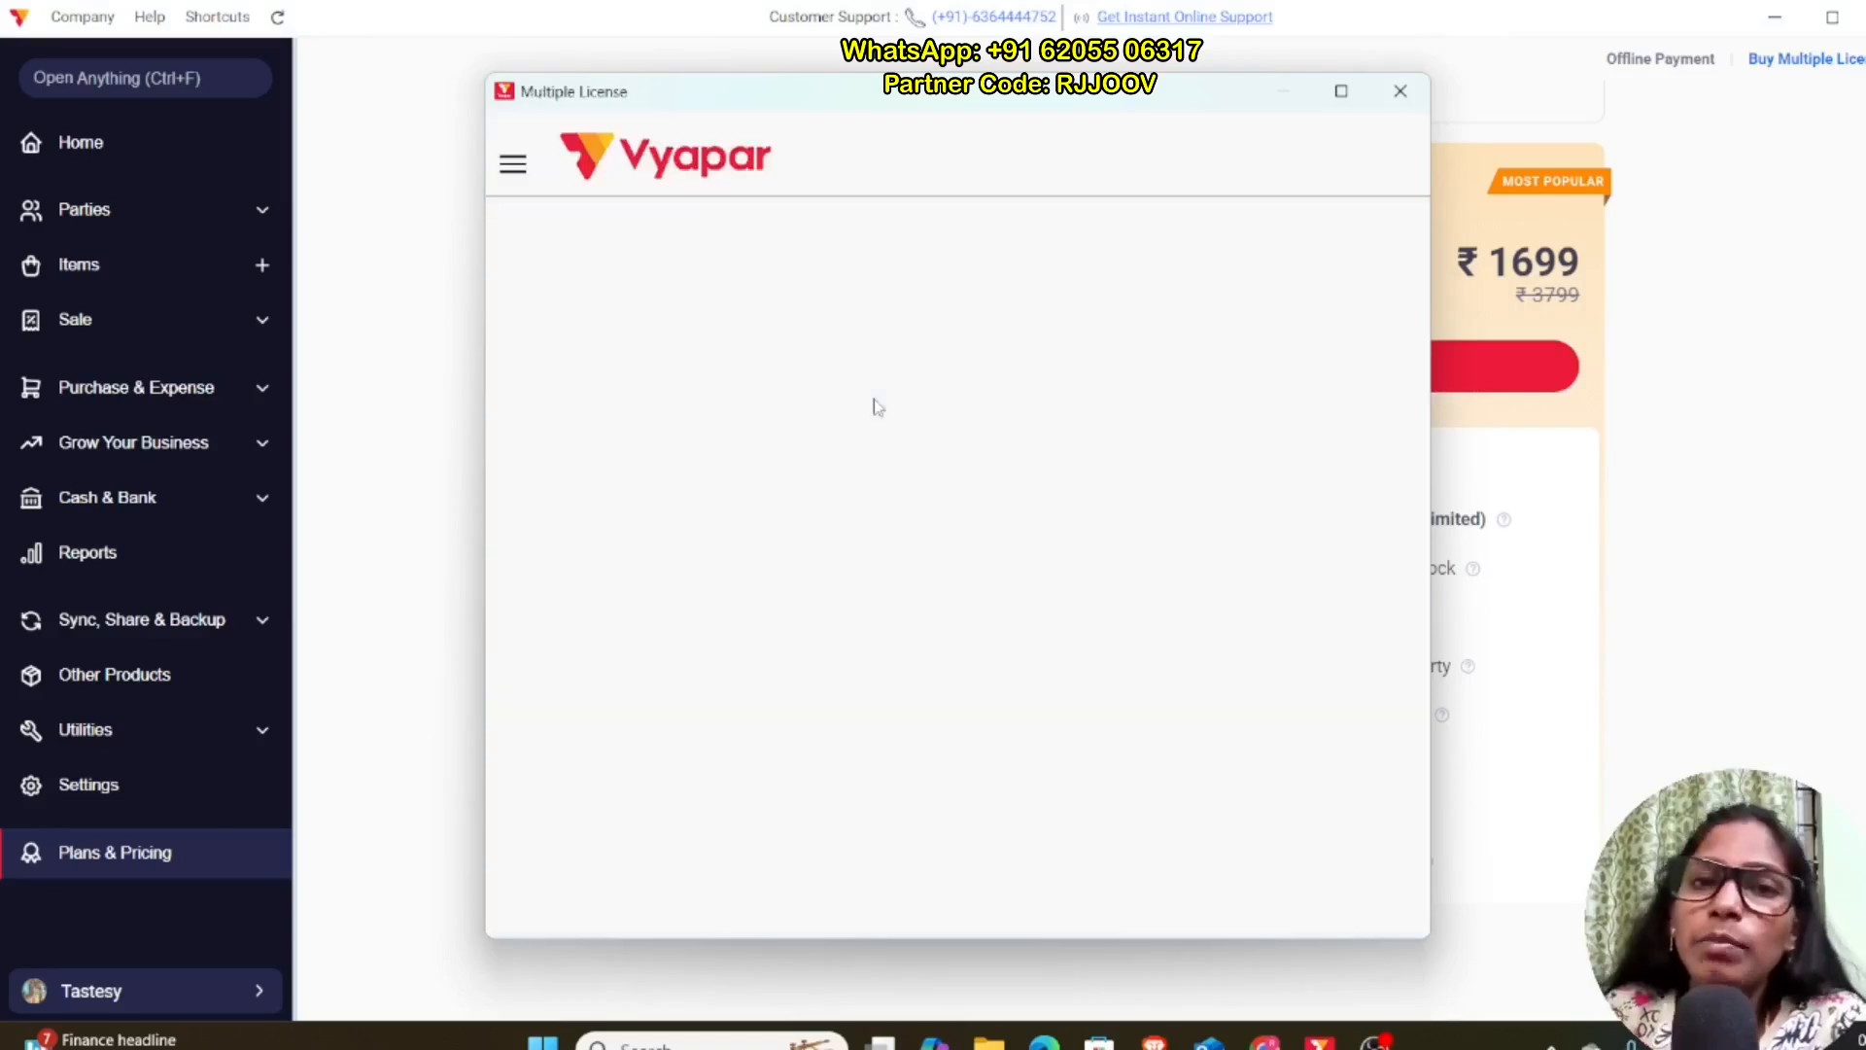
scroll(826, 428, "down", 5)
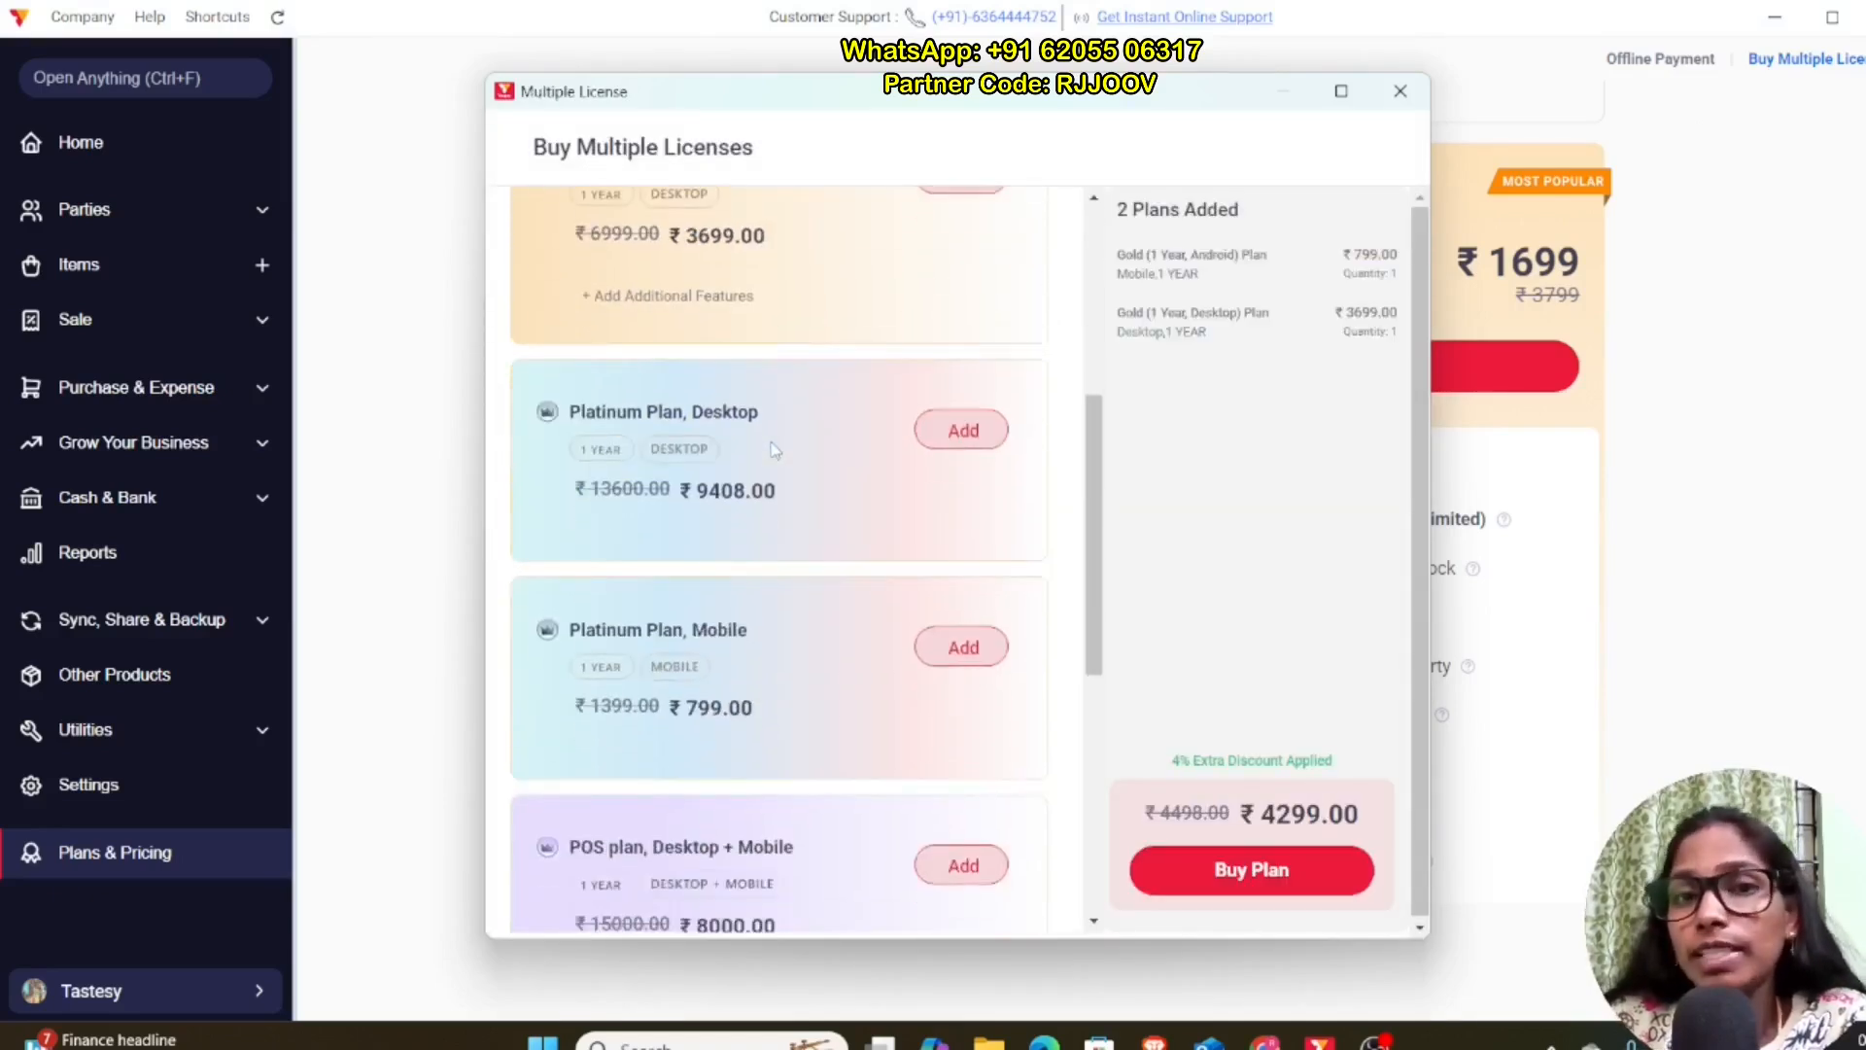
scroll(775, 450, "up", 5)
left_click(931, 418)
left_click(934, 673)
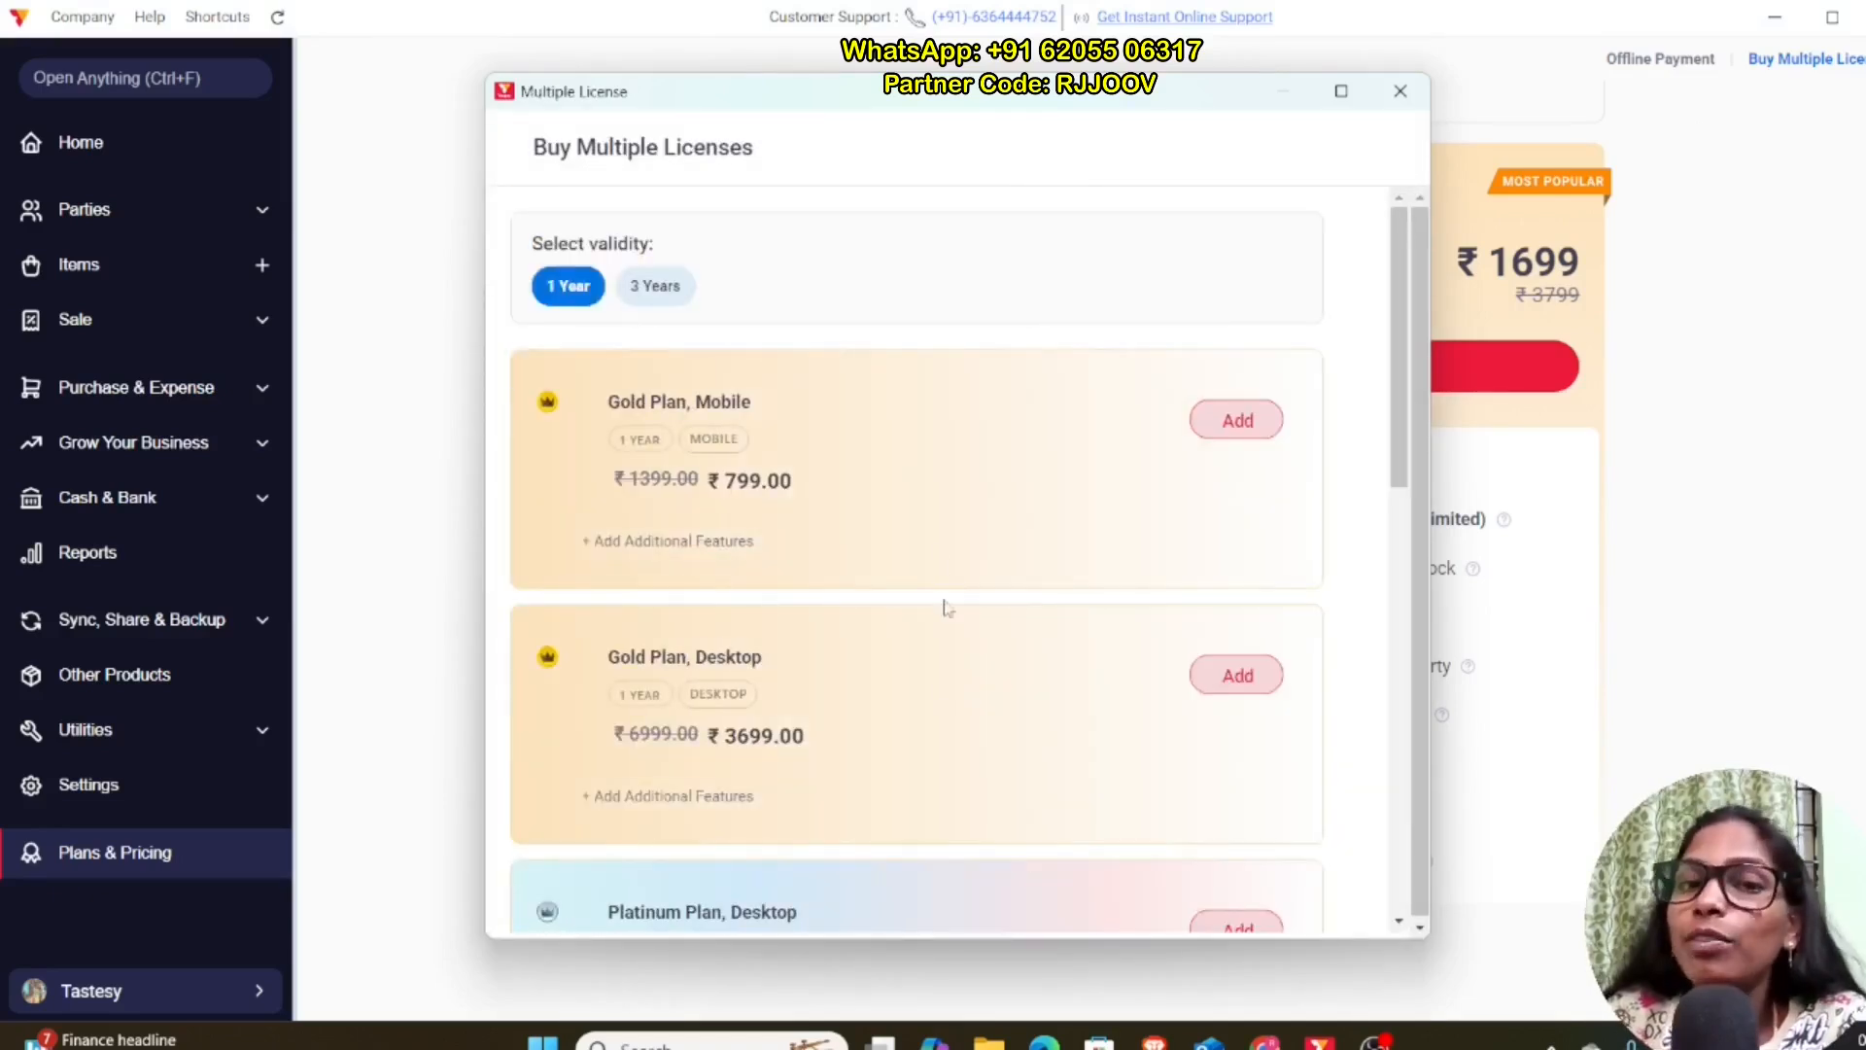
Step: Review the multiple-licence plan prices with 3 Years validity and close the offers window
left_click(655, 286)
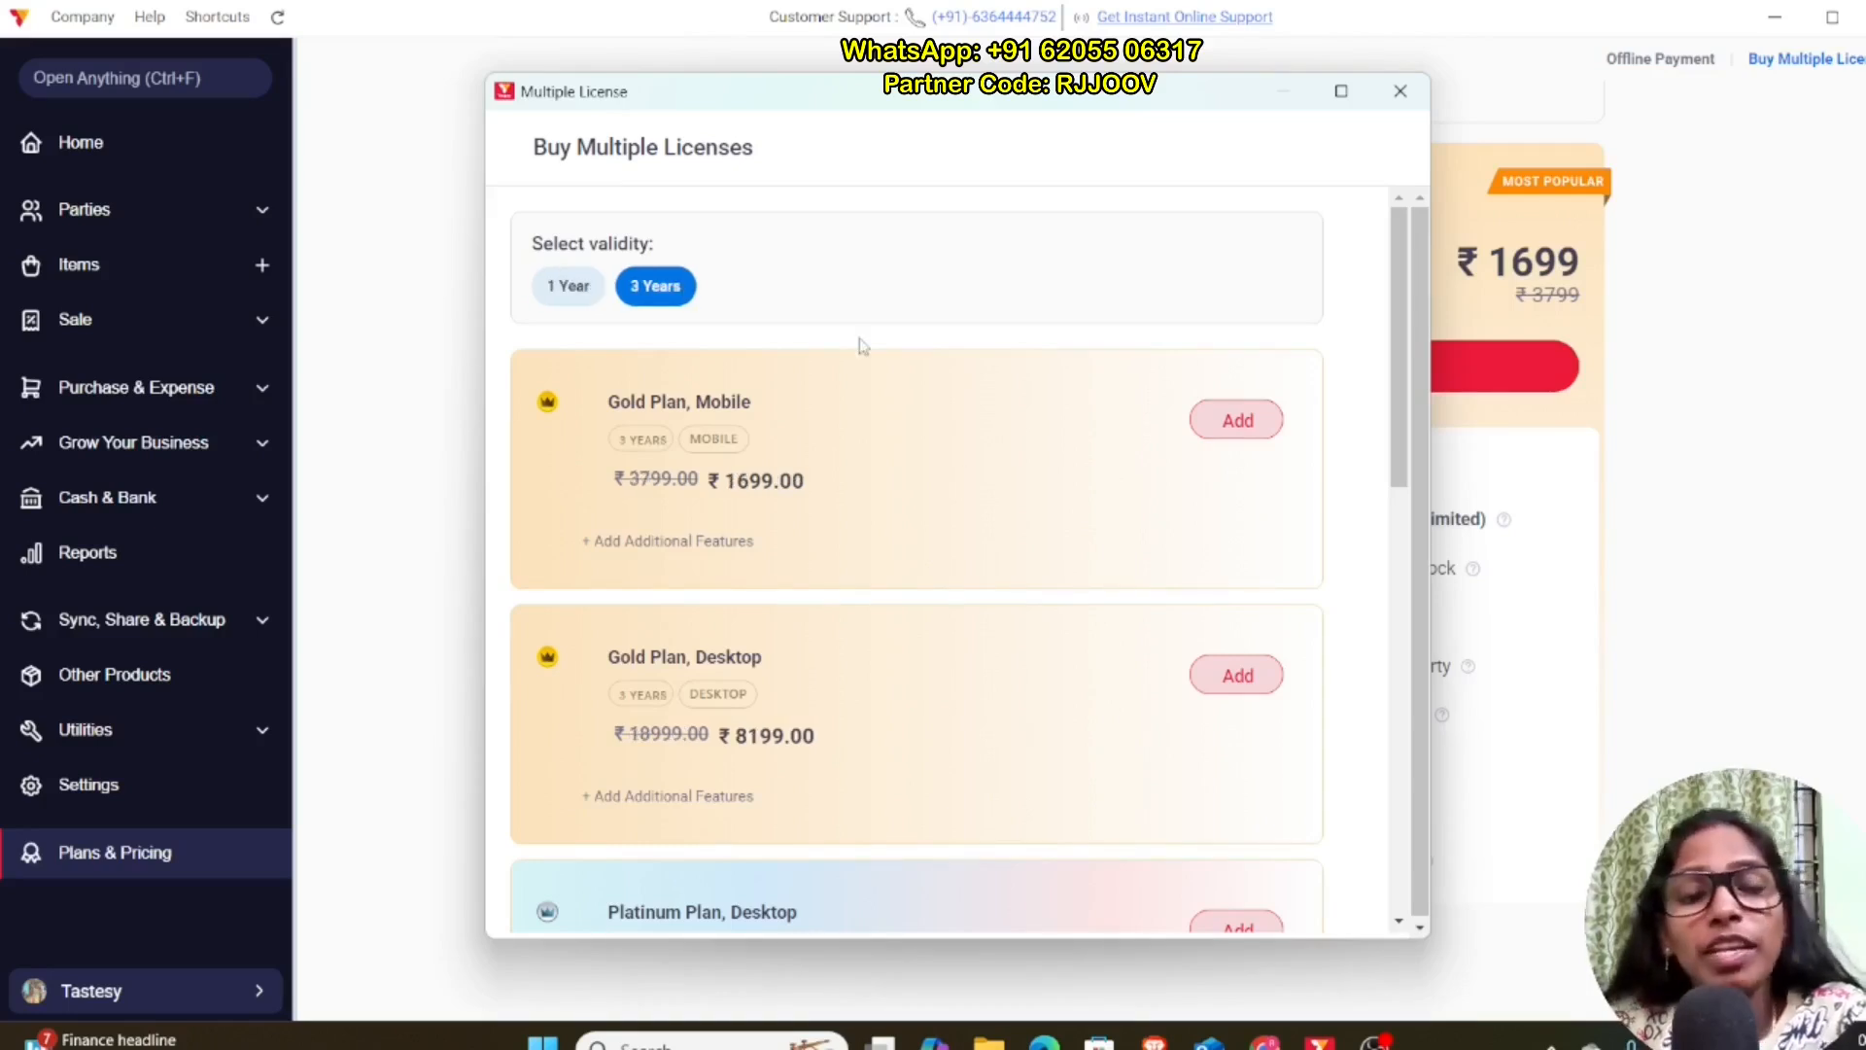
scroll(875, 388, "down", 5)
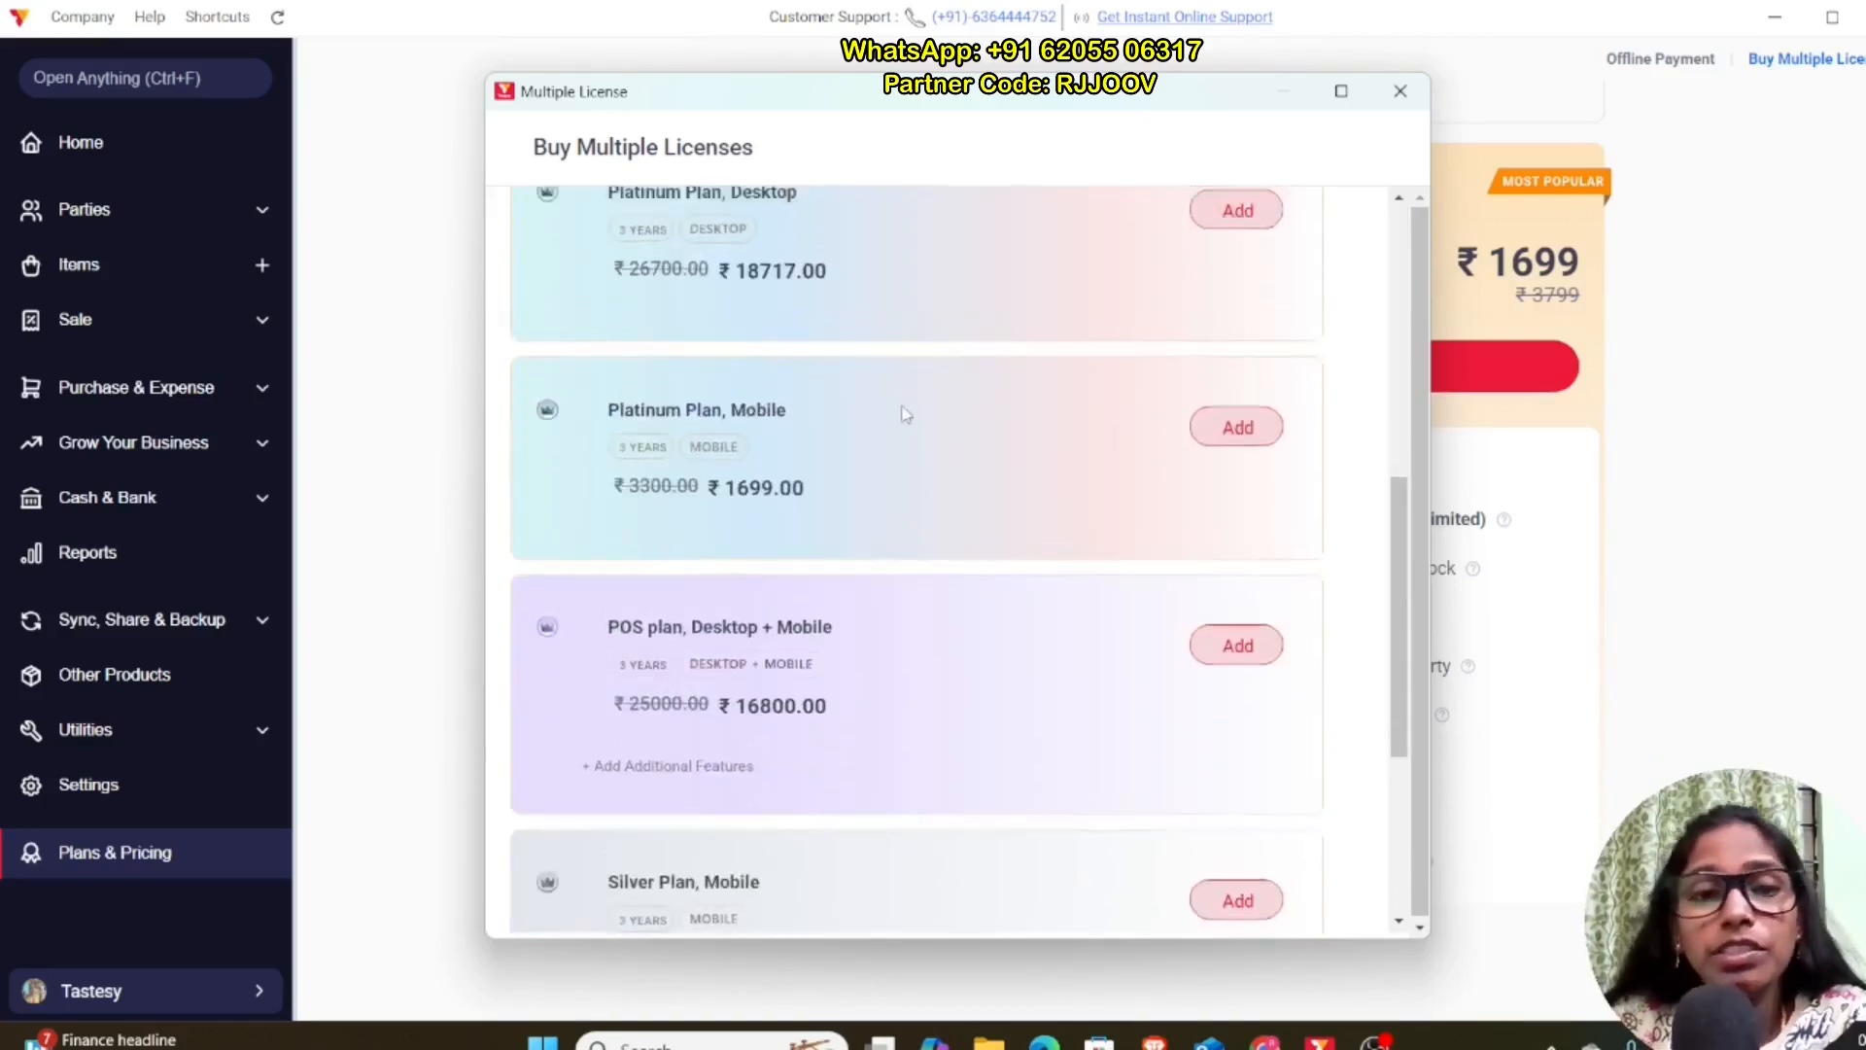
left_click(1399, 91)
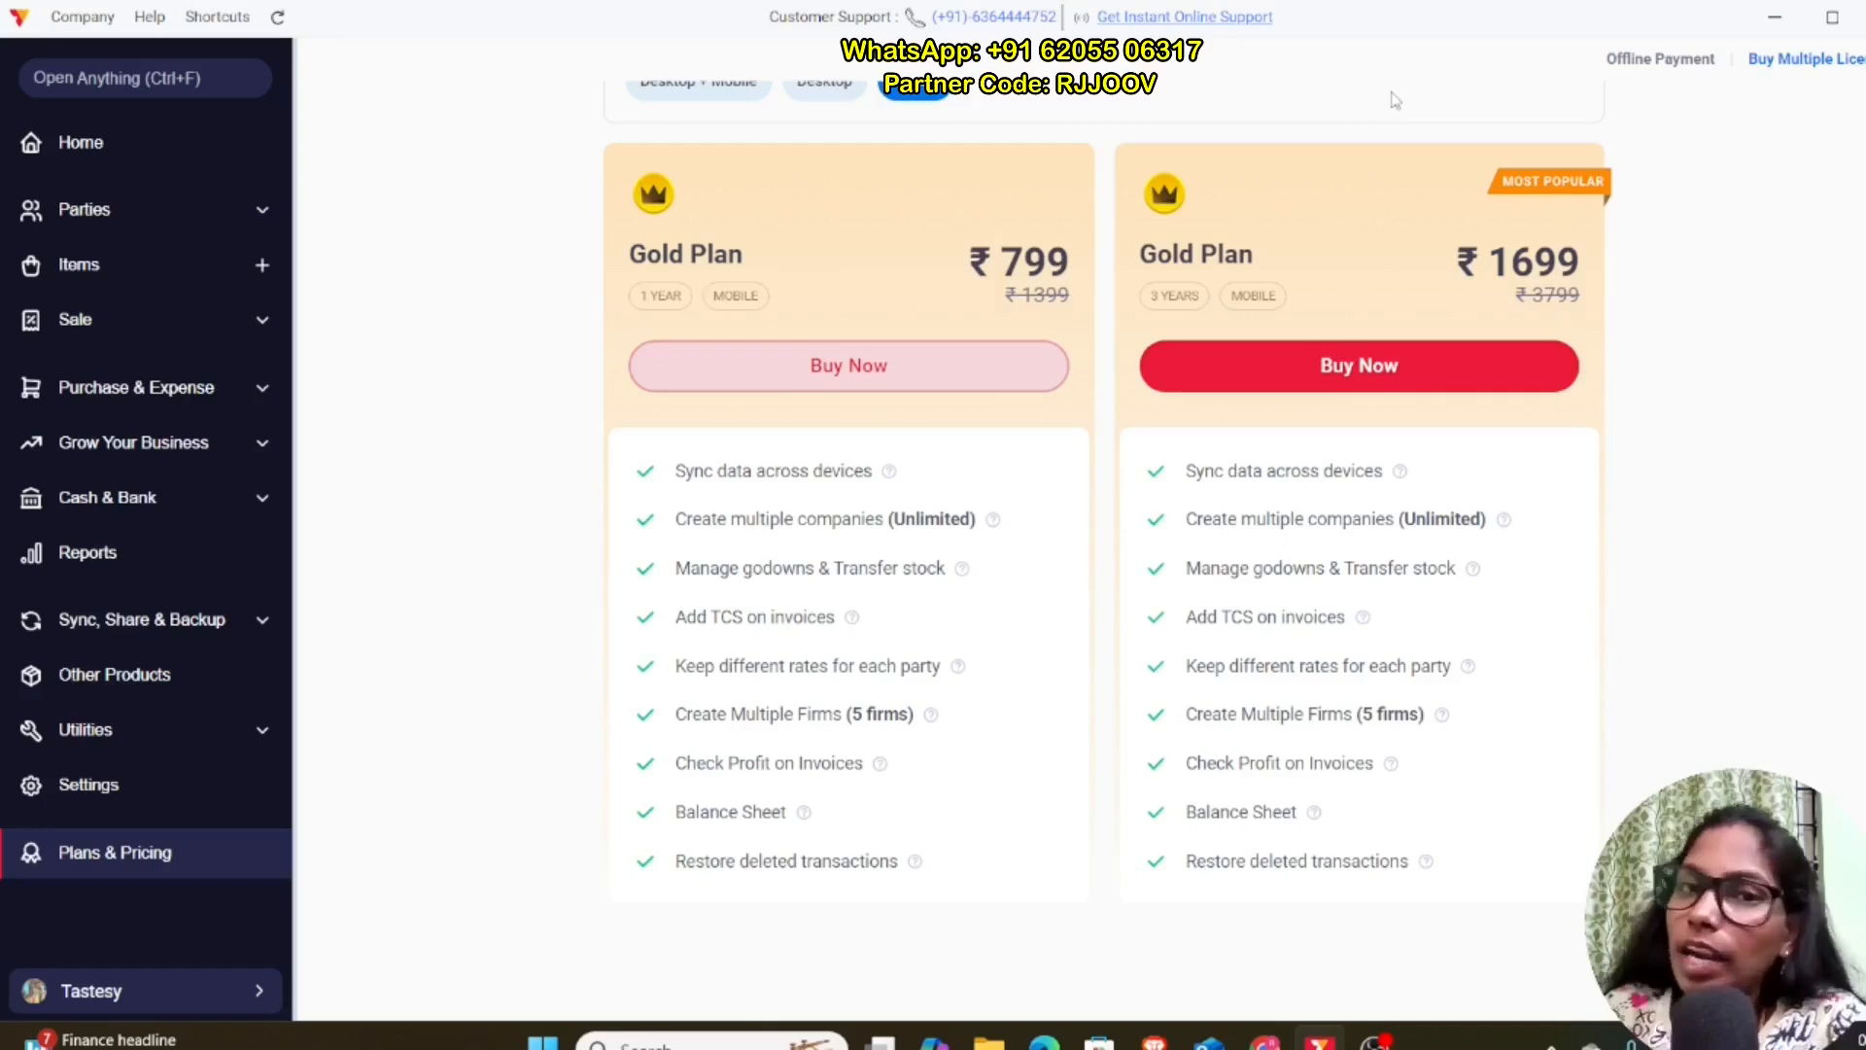